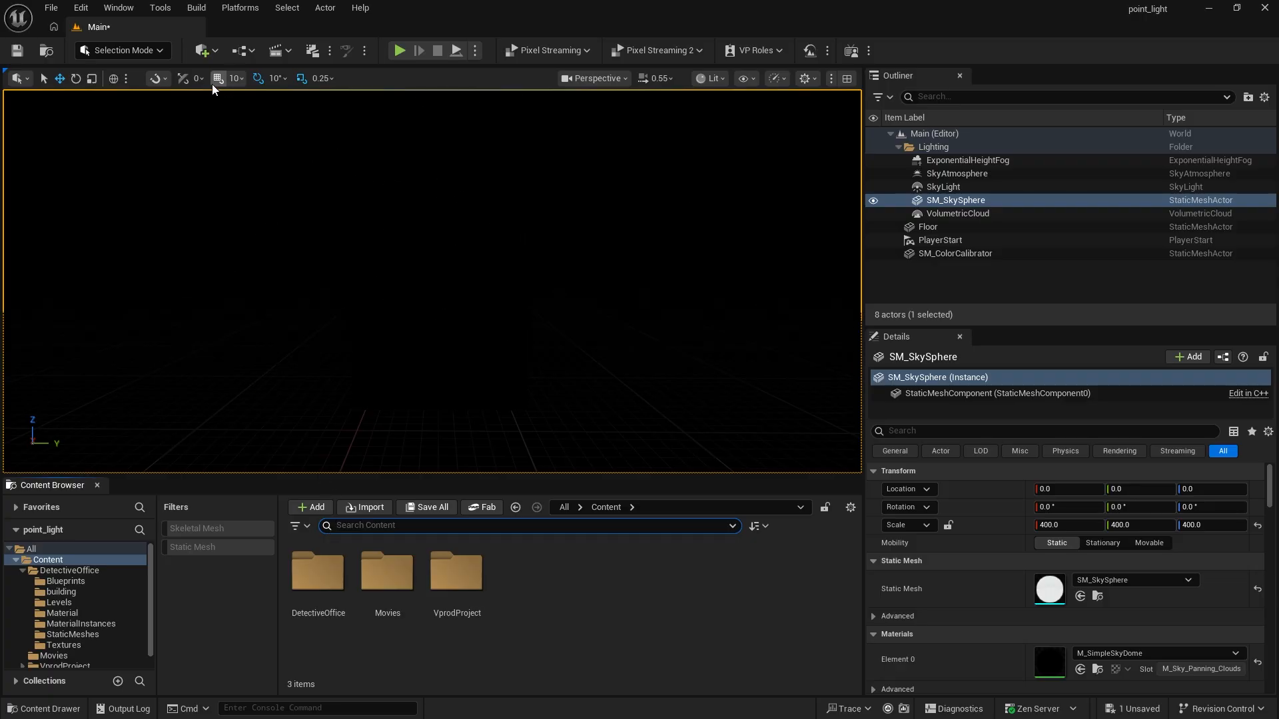
- Add a point light to the level in front of the colour calibrator
{"action": "left_click", "coordinate": [216, 51]}
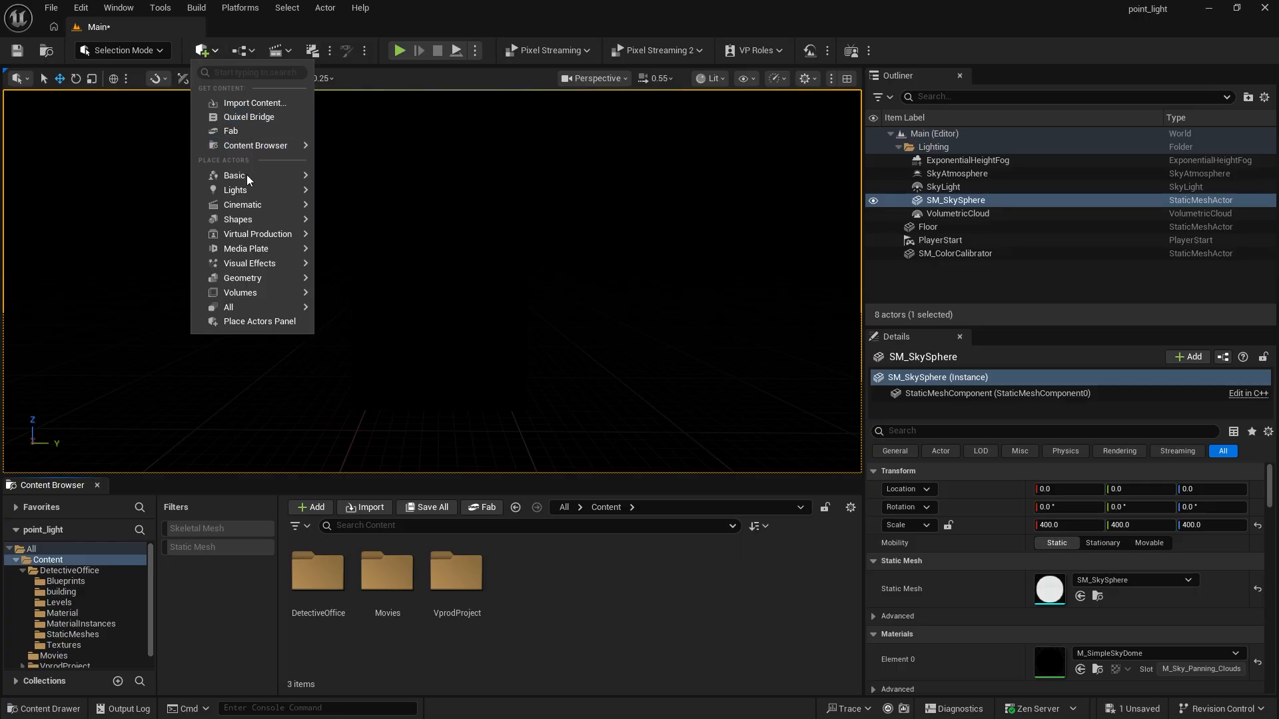
{"action": "mouse_move", "coordinate": [296, 197]}
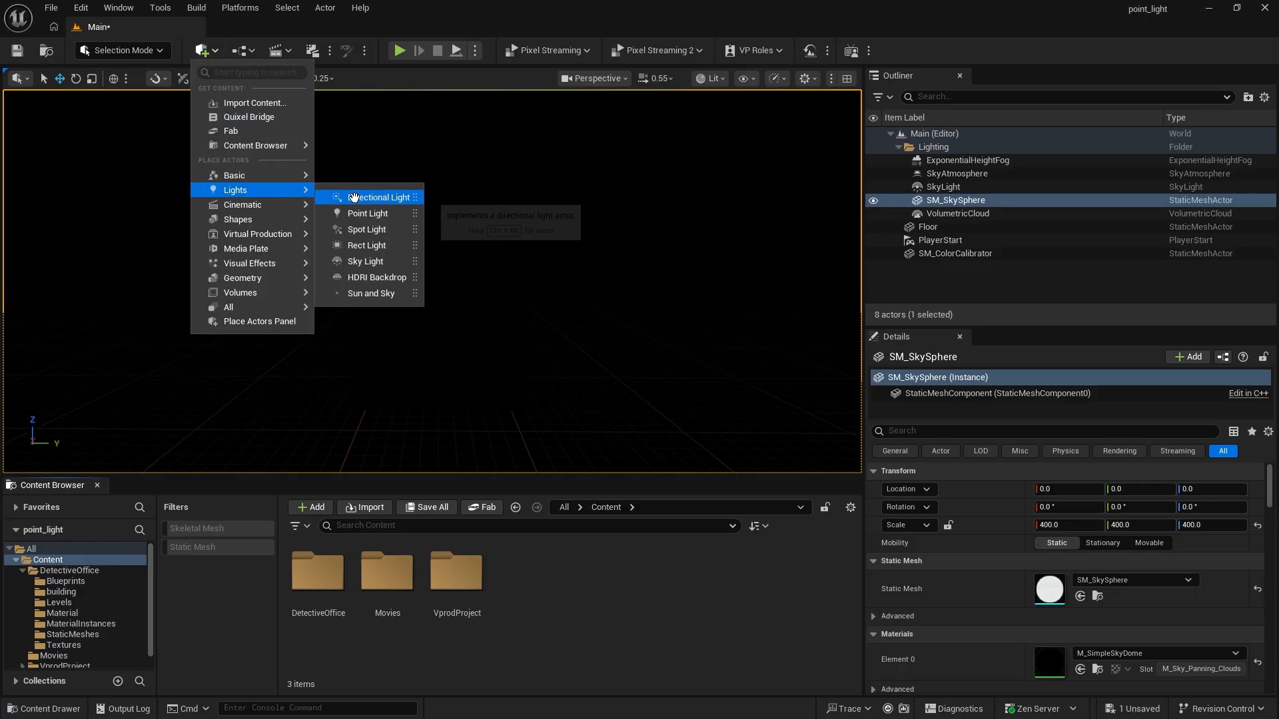
{"action": "left_click", "coordinate": [423, 143]}
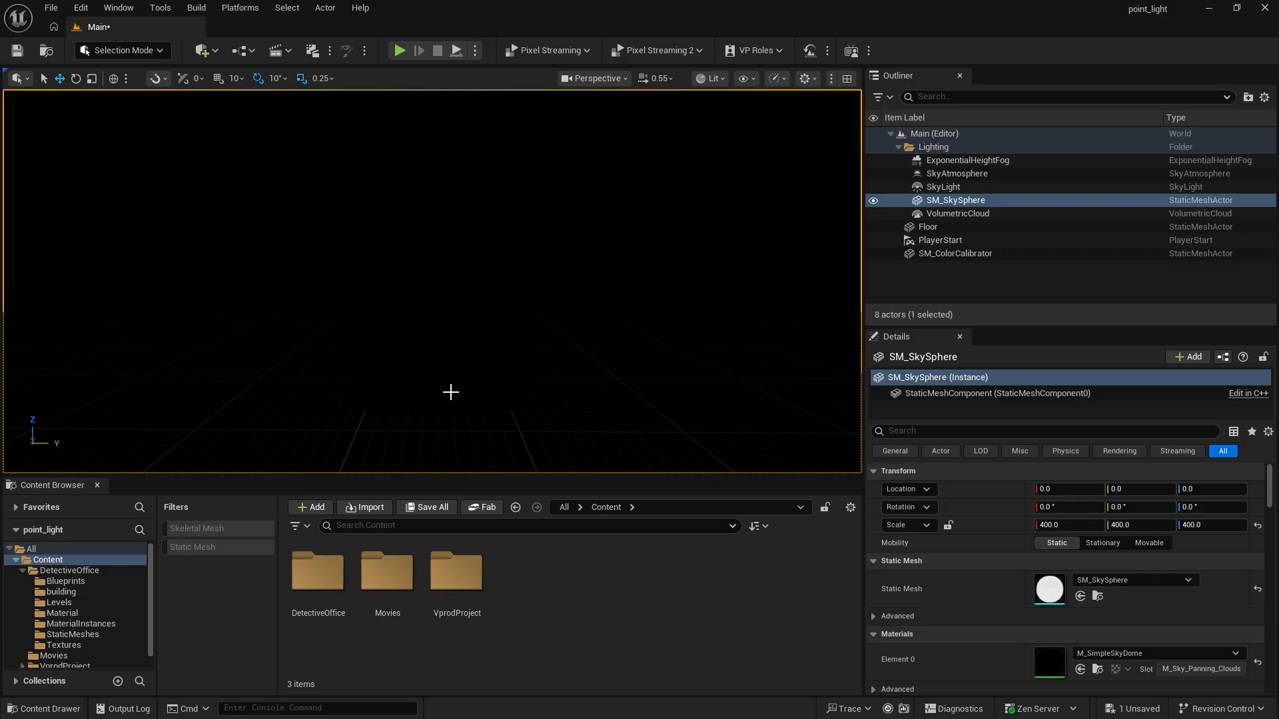
{"action": "left_click", "coordinate": [452, 381]}
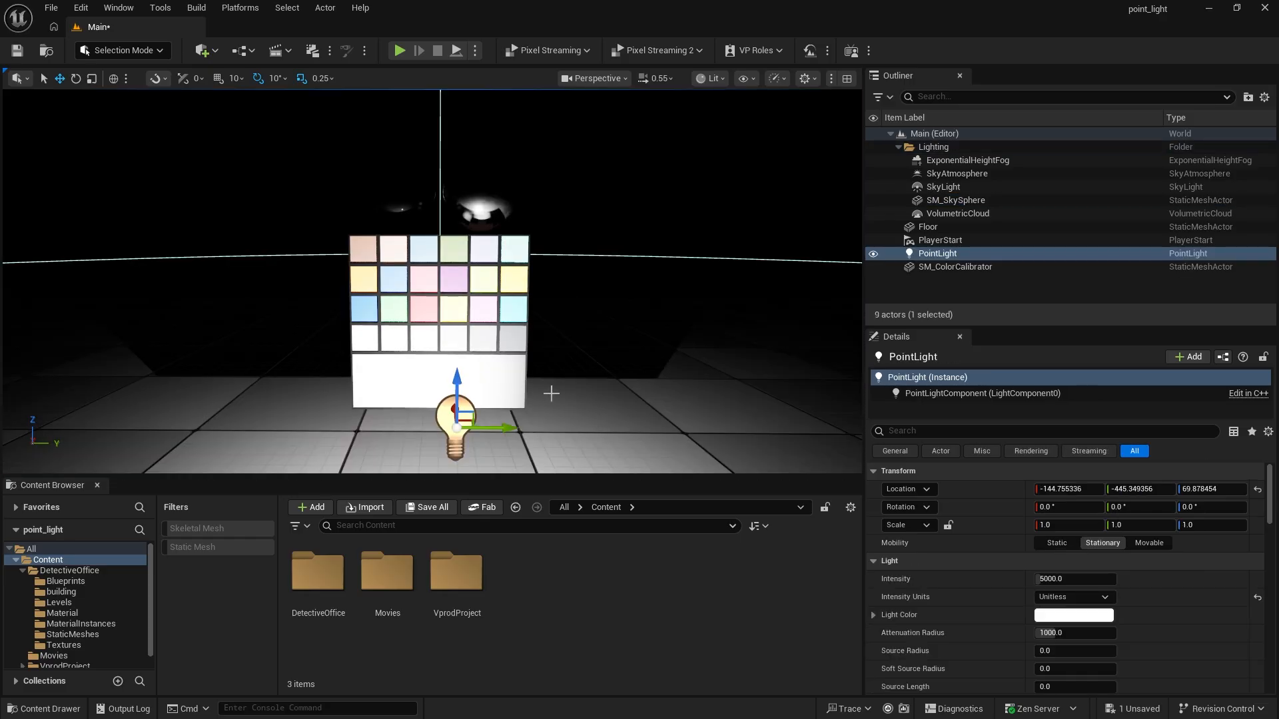
- Move the point light up and away from the colour calibrator to about X -235, Y -485, Z 216
{"action": "scroll", "coordinate": [551, 393], "scroll_direction": "down", "scroll_amount": 3}
{"action": "left_click_drag", "start_coordinate": [442, 313], "coordinate": [457, 234]}
{"action": "scroll", "coordinate": [510, 272], "scroll_direction": "down", "scroll_amount": 3}
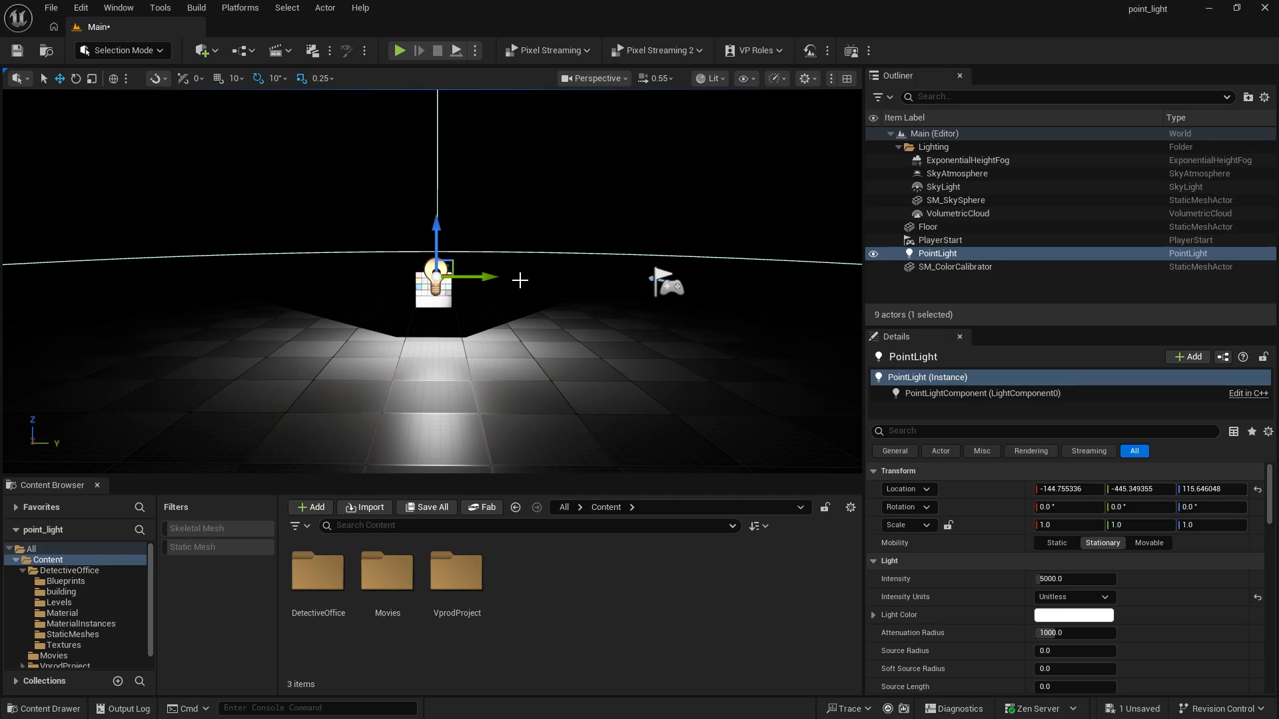
{"action": "left_click_drag", "start_coordinate": [568, 281], "coordinate": [523, 305], "text": "alt"}
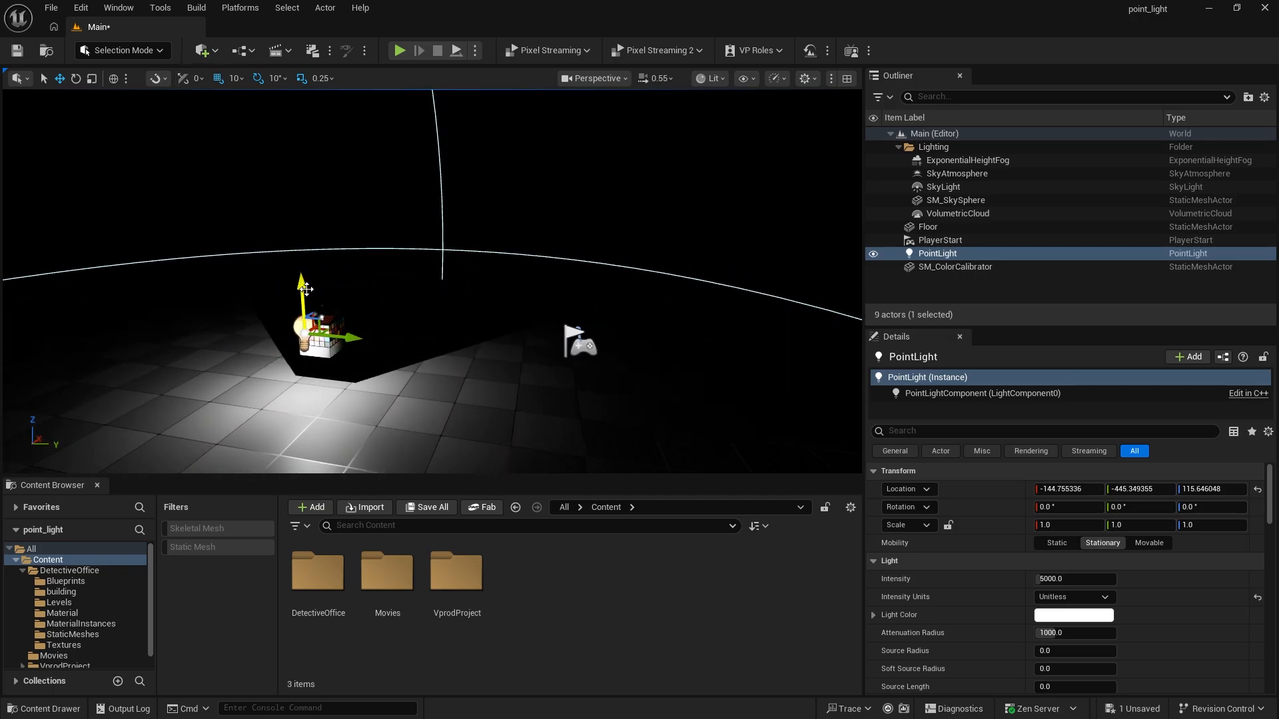
{"action": "mouse_move", "coordinate": [307, 293]}
{"action": "left_mouse_down"}
{"action": "mouse_move", "coordinate": [303, 228]}
{"action": "mouse_move", "coordinate": [301, 289]}
{"action": "mouse_move", "coordinate": [287, 289]}
{"action": "left_mouse_up"}
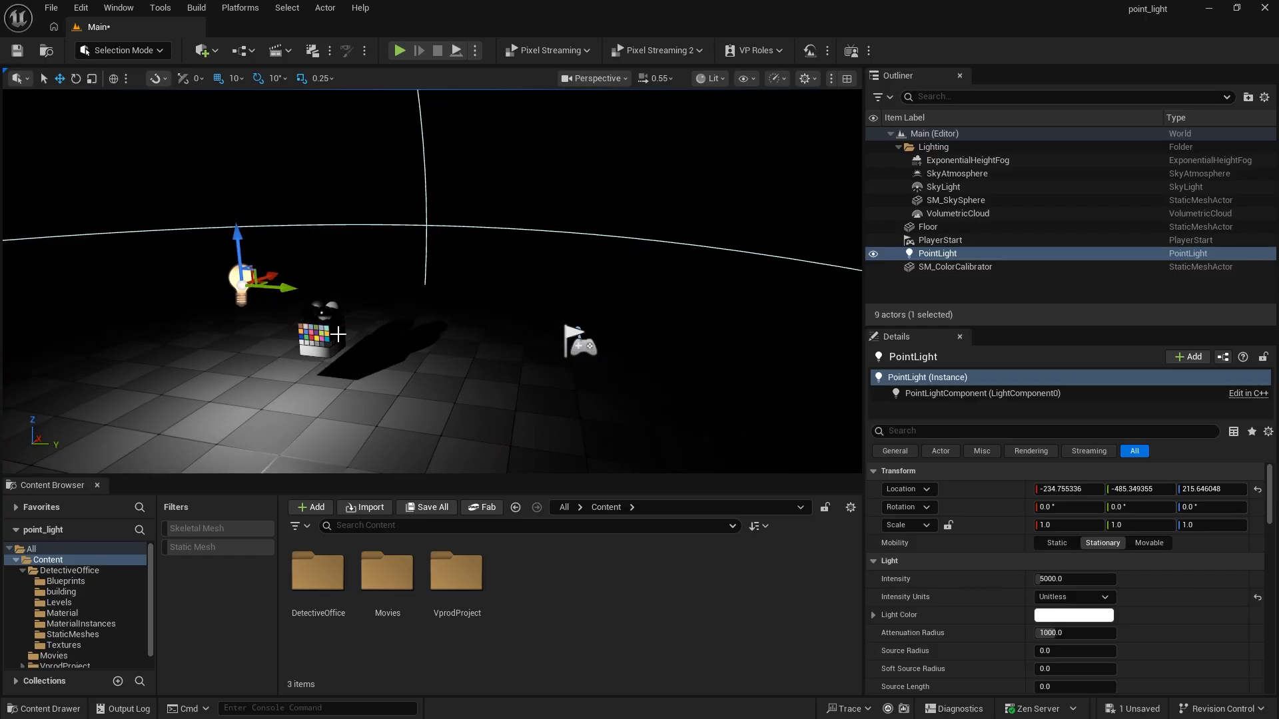
- Examine the point light's falloff on the floor, the calibrator's shadow and the attenuation sphere from near and far
{"action": "scroll", "coordinate": [322, 362], "scroll_direction": "up", "scroll_amount": 3}
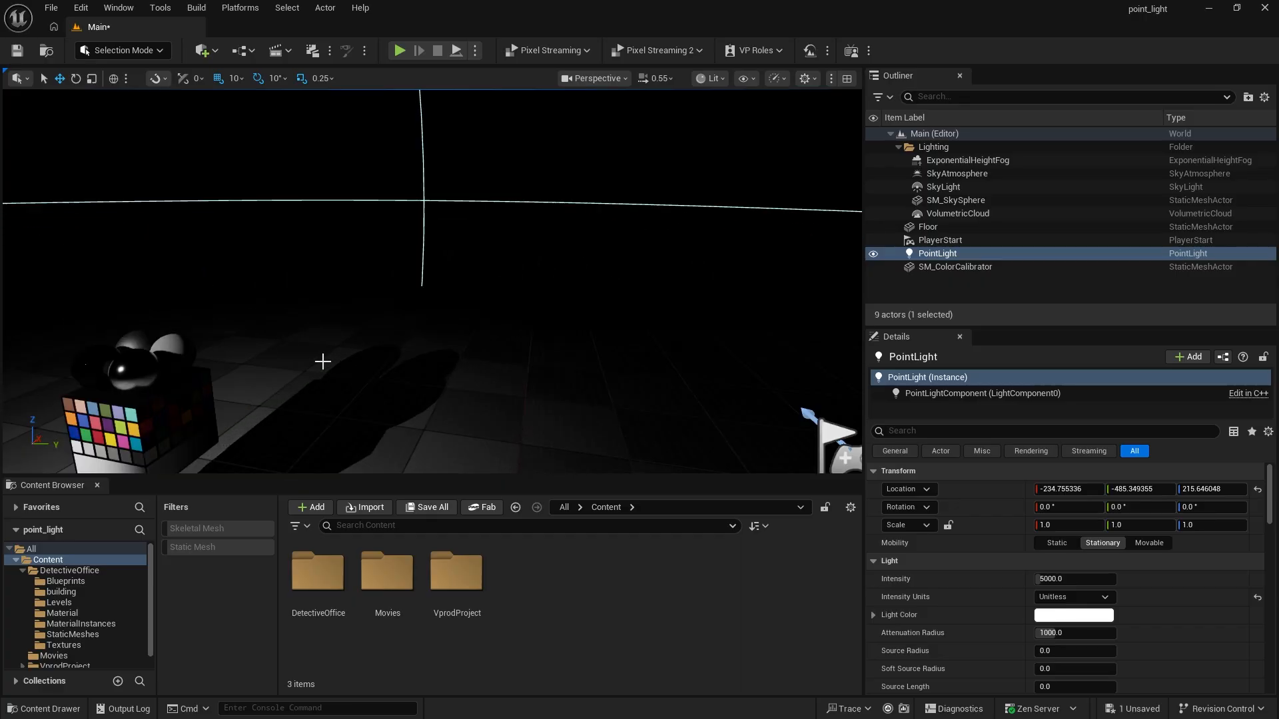
{"action": "scroll", "coordinate": [322, 362], "scroll_direction": "down", "scroll_amount": 3}
{"action": "scroll", "coordinate": [322, 362], "scroll_direction": "down", "scroll_amount": 4}
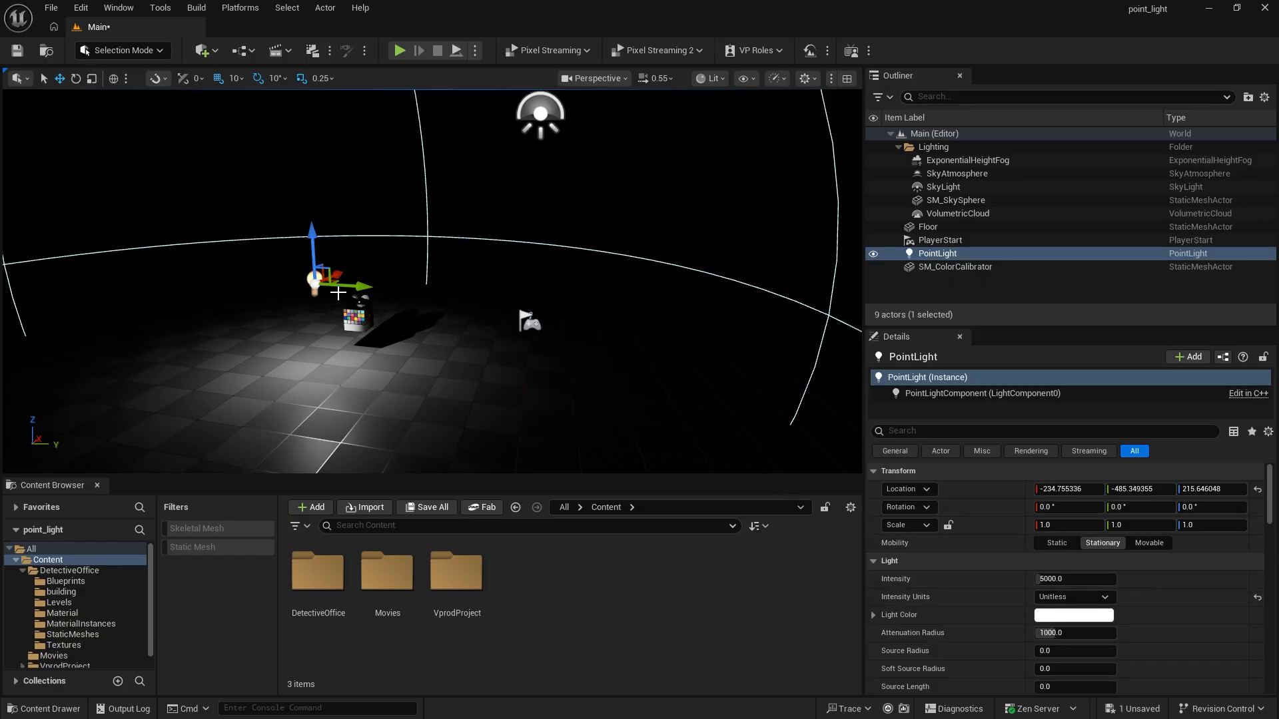
{"action": "scroll", "coordinate": [313, 282], "scroll_direction": "up", "scroll_amount": 2}
{"action": "scroll", "coordinate": [313, 282], "scroll_direction": "up", "scroll_amount": 2}
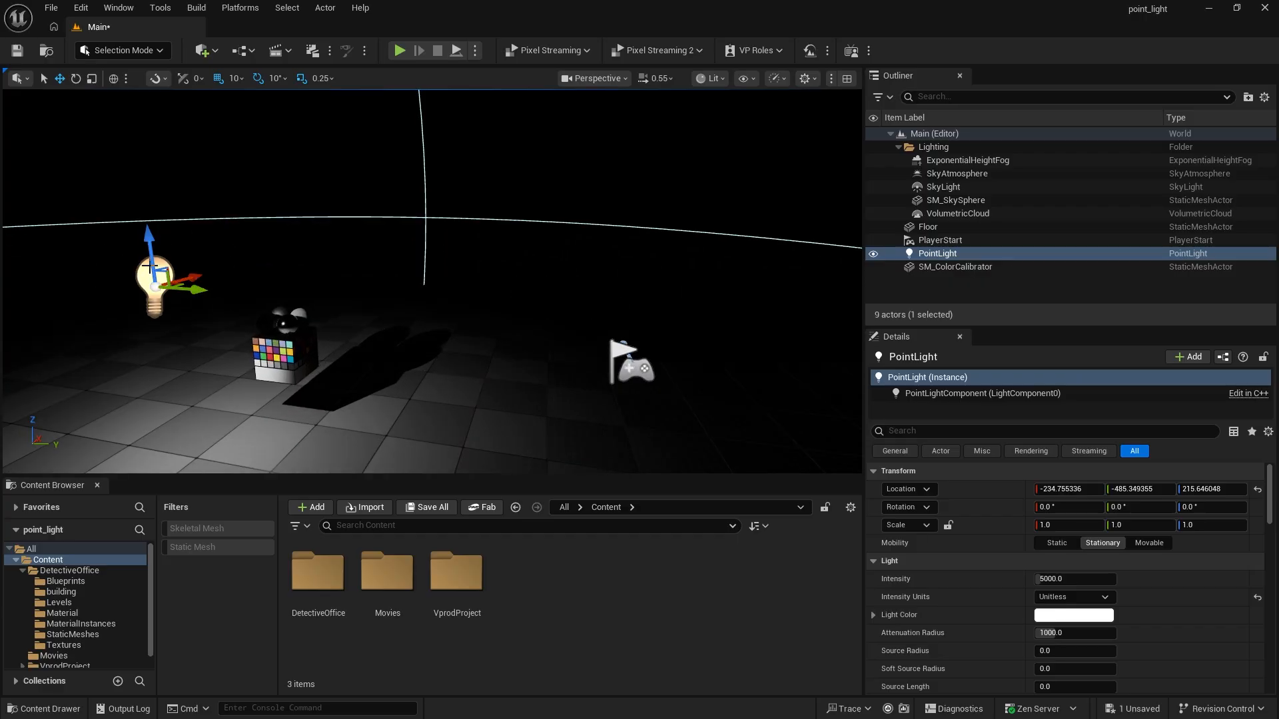
{"action": "middle_click_drag", "start_coordinate": [348, 379], "coordinate": [194, 372]}
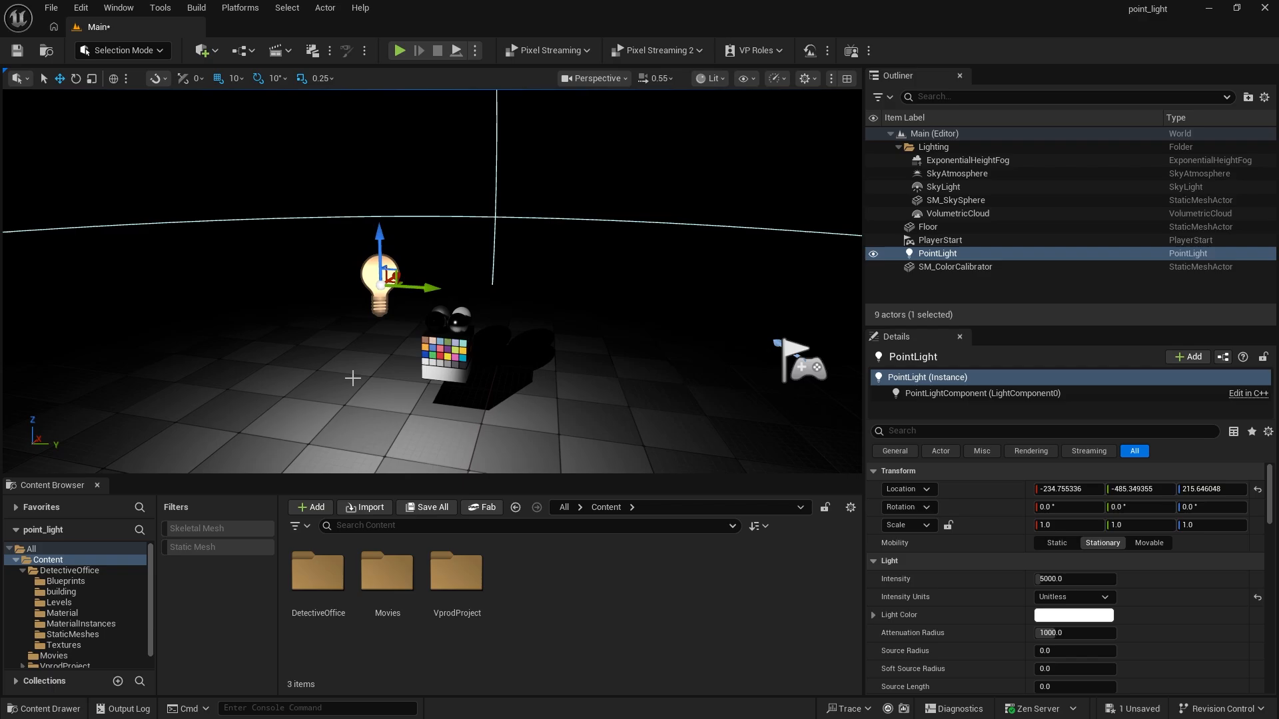
{"action": "scroll", "coordinate": [439, 338], "scroll_direction": "down", "scroll_amount": 7}
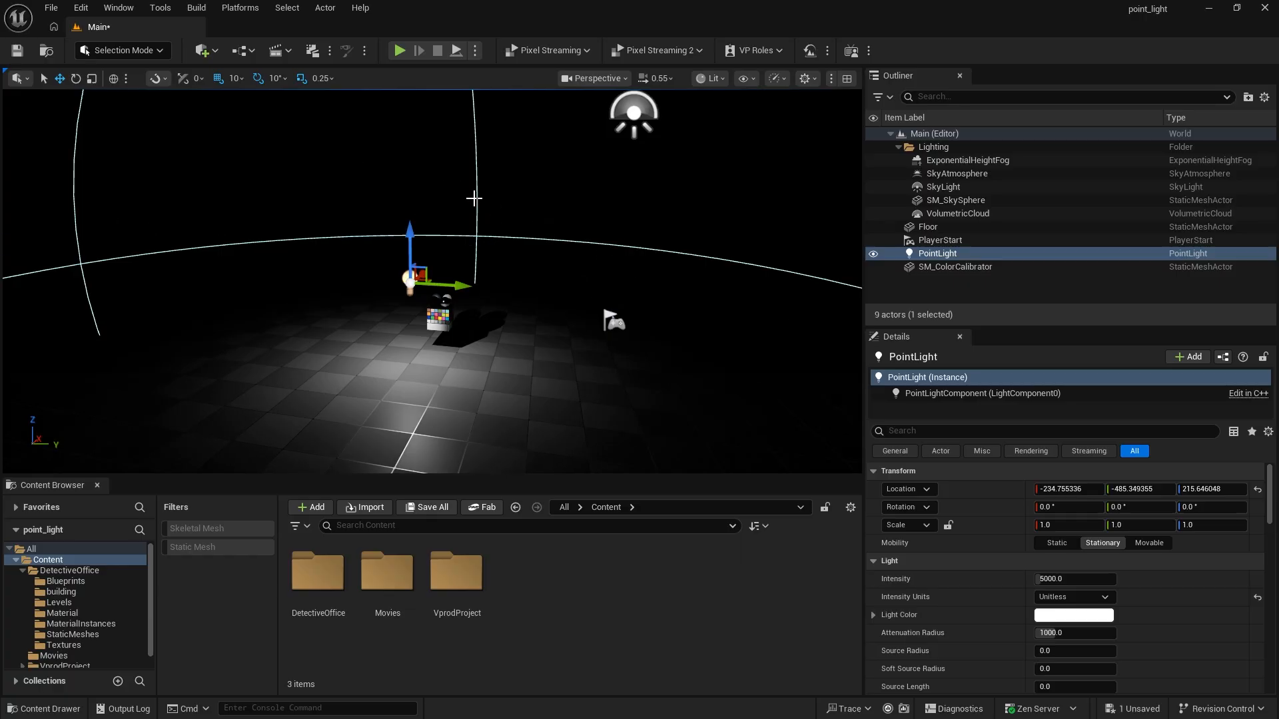
{"action": "scroll", "coordinate": [467, 294], "scroll_direction": "up", "scroll_amount": 3}
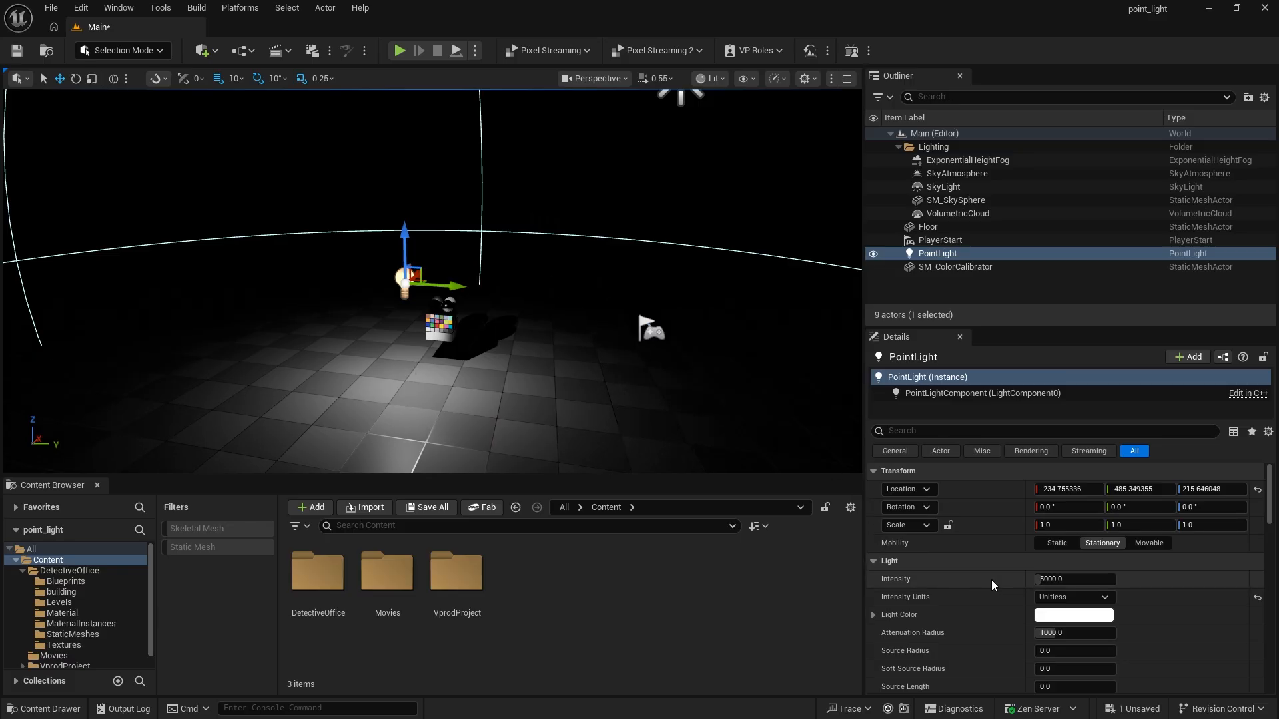
- Enlarge the details area and review the point light's properties from the Light category through Rendering, Lightmass, Light Function and Light Profiles
{"action": "scroll", "coordinate": [982, 574], "scroll_direction": "down", "scroll_amount": 2}
{"action": "scroll", "coordinate": [984, 571], "scroll_direction": "up", "scroll_amount": 2}
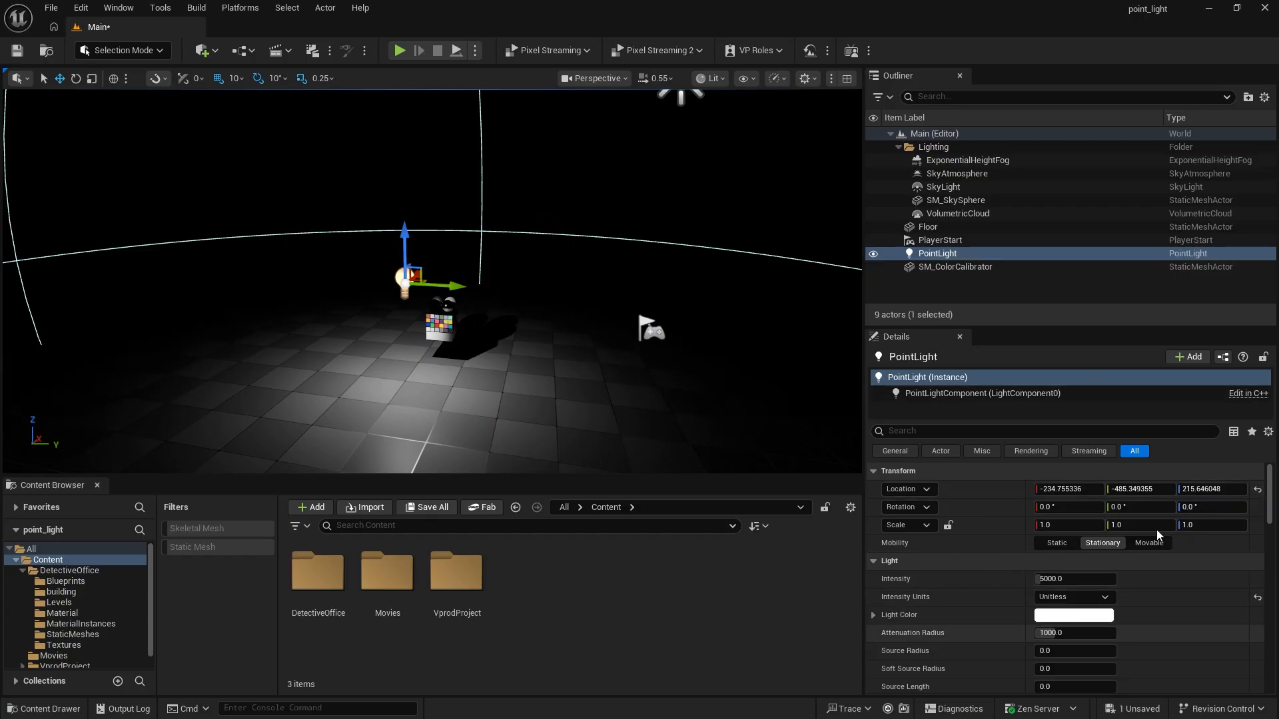
{"action": "left_click_drag", "start_coordinate": [1077, 328], "coordinate": [1079, 238]}
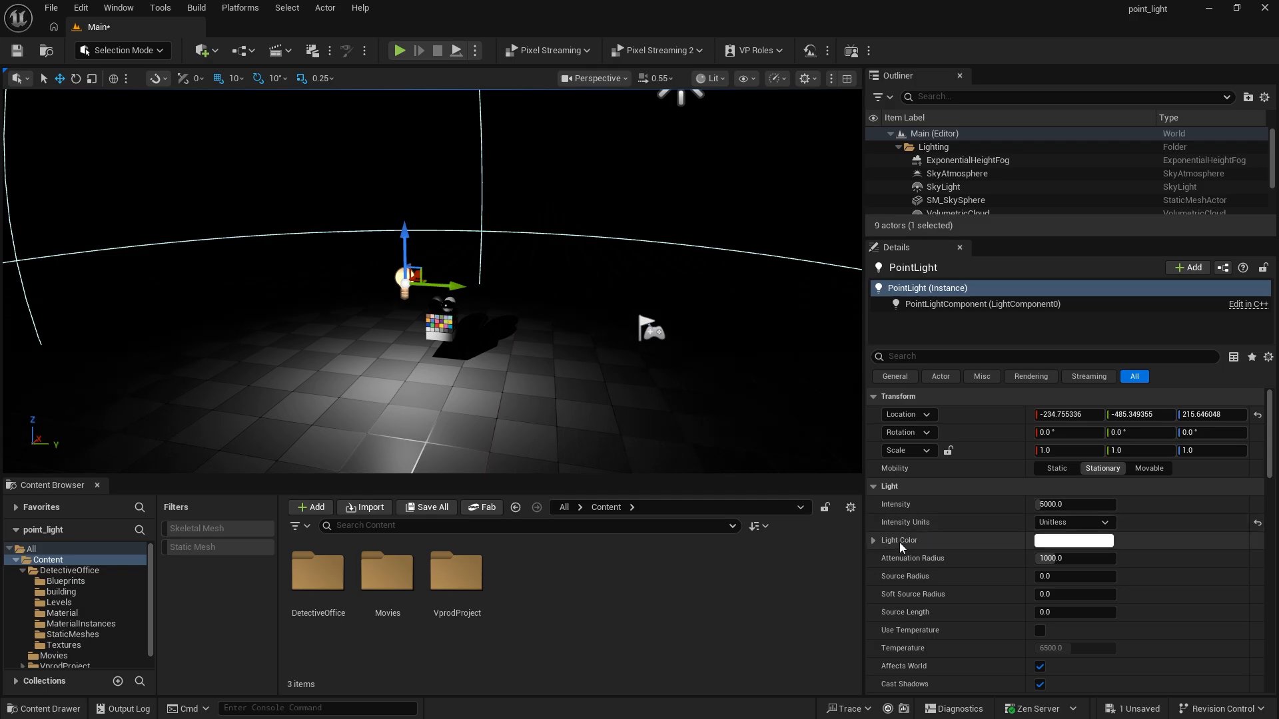
{"action": "mouse_move", "coordinate": [907, 565]}
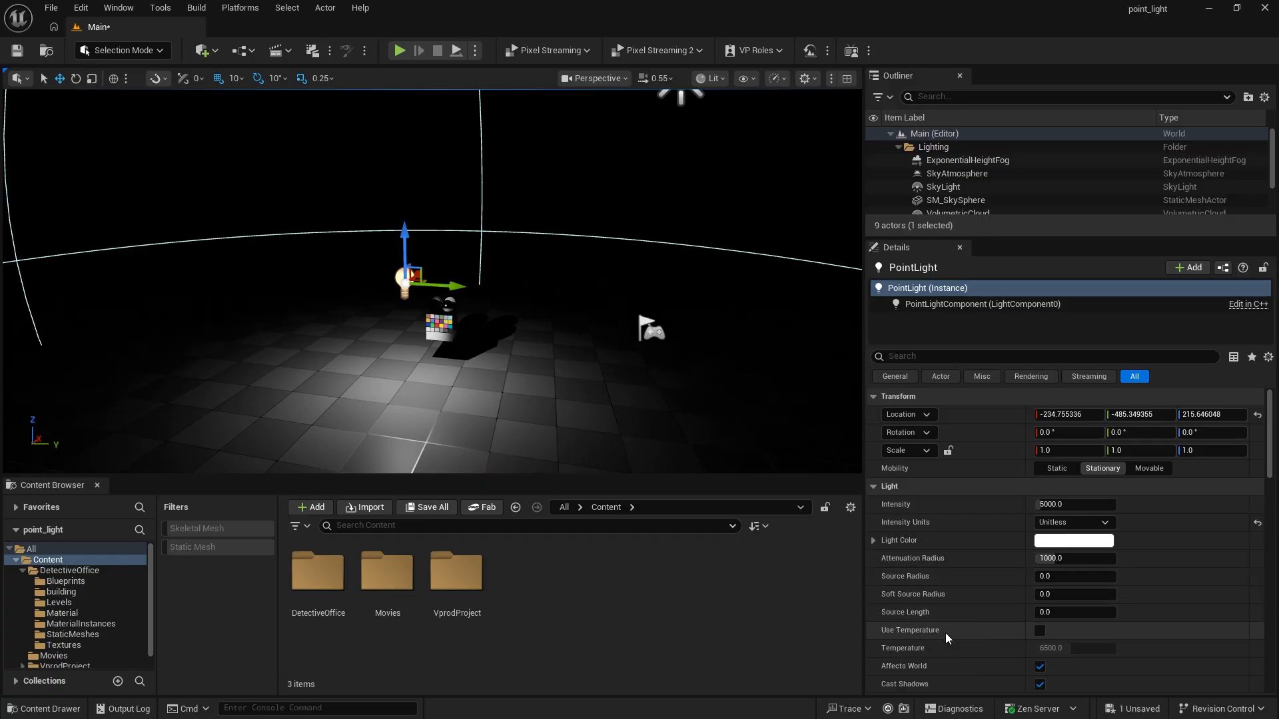
{"action": "scroll", "coordinate": [945, 658], "scroll_direction": "down", "scroll_amount": 3}
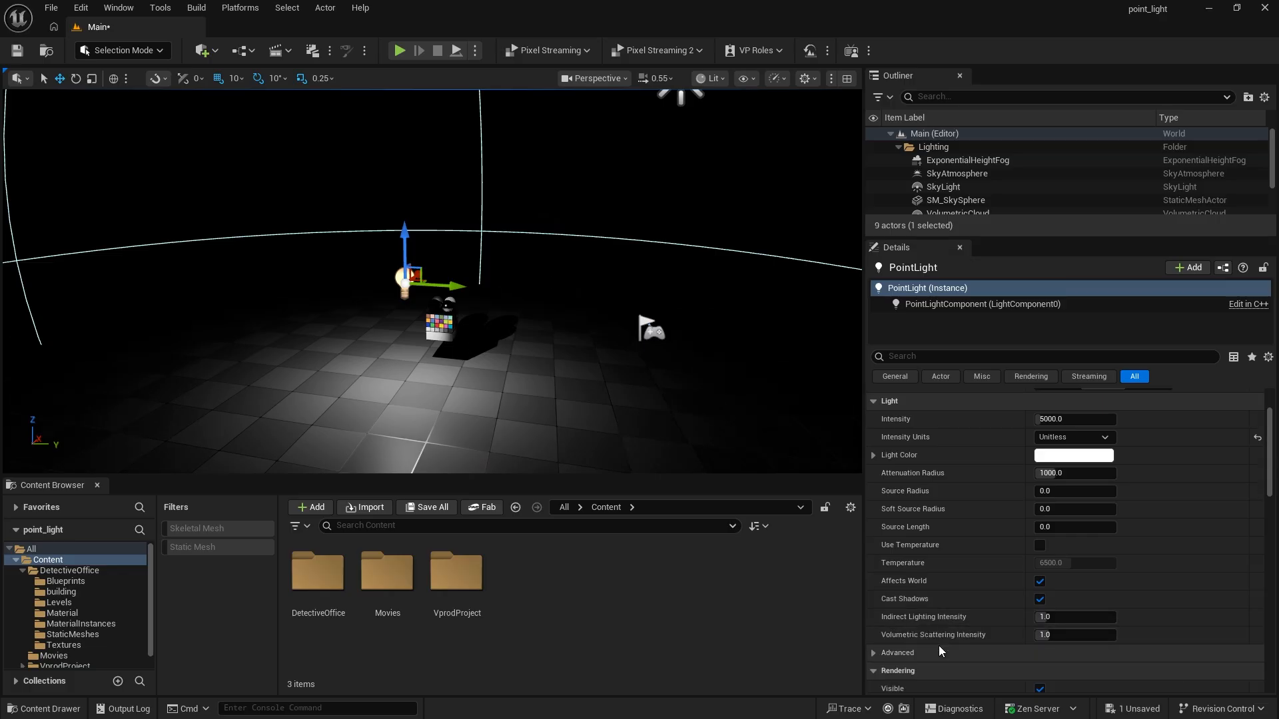
{"action": "scroll", "coordinate": [929, 599], "scroll_direction": "down", "scroll_amount": 6}
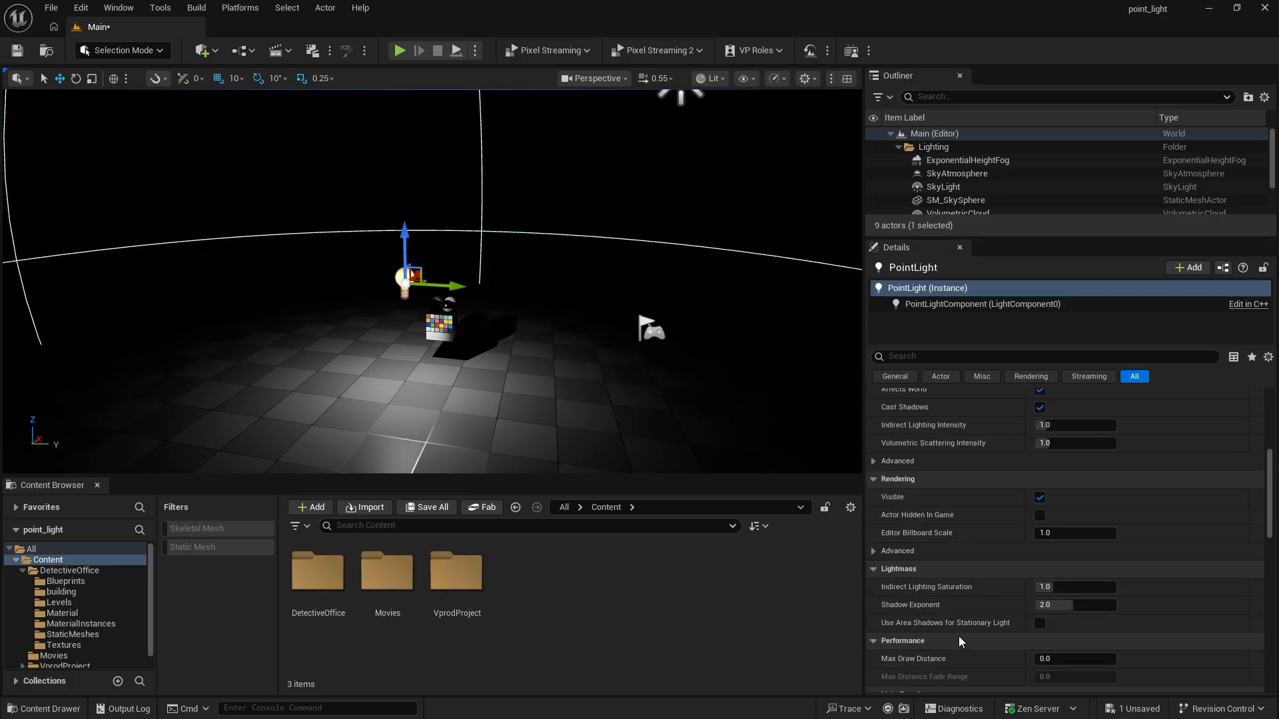
{"action": "scroll", "coordinate": [946, 602], "scroll_direction": "down", "scroll_amount": 1}
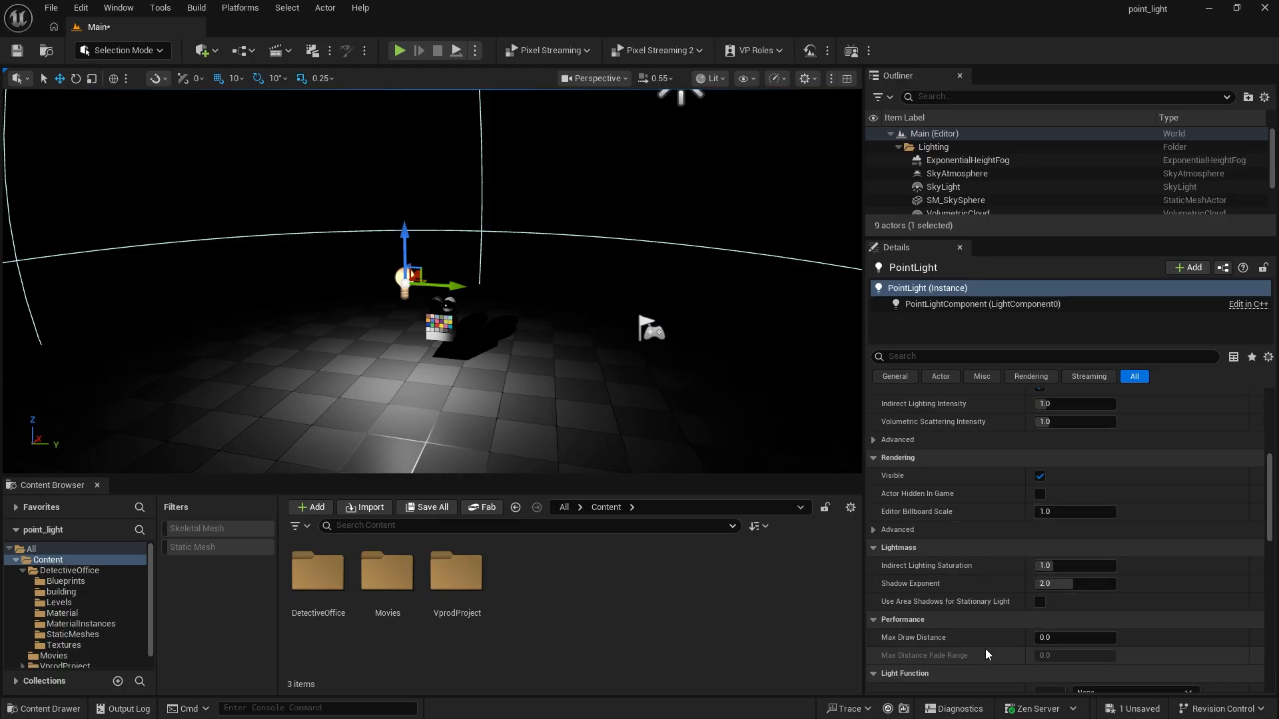
{"action": "scroll", "coordinate": [988, 626], "scroll_direction": "down", "scroll_amount": 4}
{"action": "scroll", "coordinate": [988, 590], "scroll_direction": "down", "scroll_amount": 5}
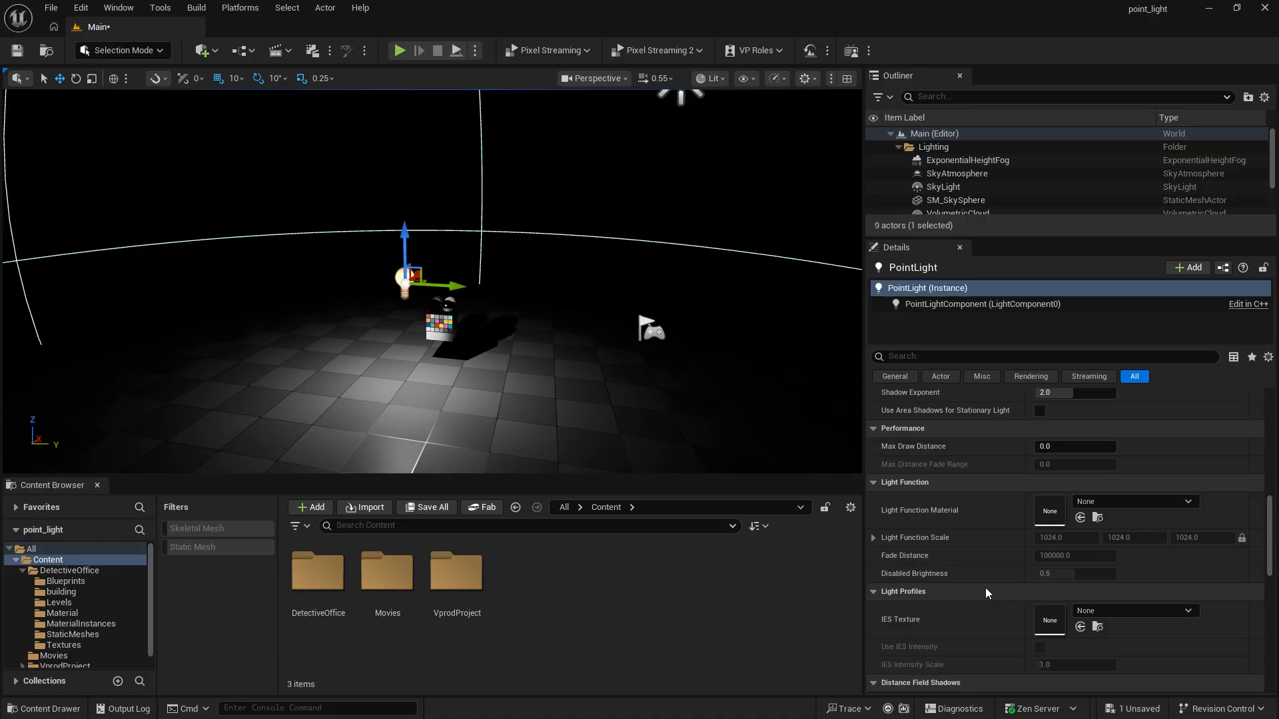
{"action": "scroll", "coordinate": [985, 587], "scroll_direction": "up", "scroll_amount": 7}
{"action": "scroll", "coordinate": [981, 582], "scroll_direction": "down", "scroll_amount": 9}
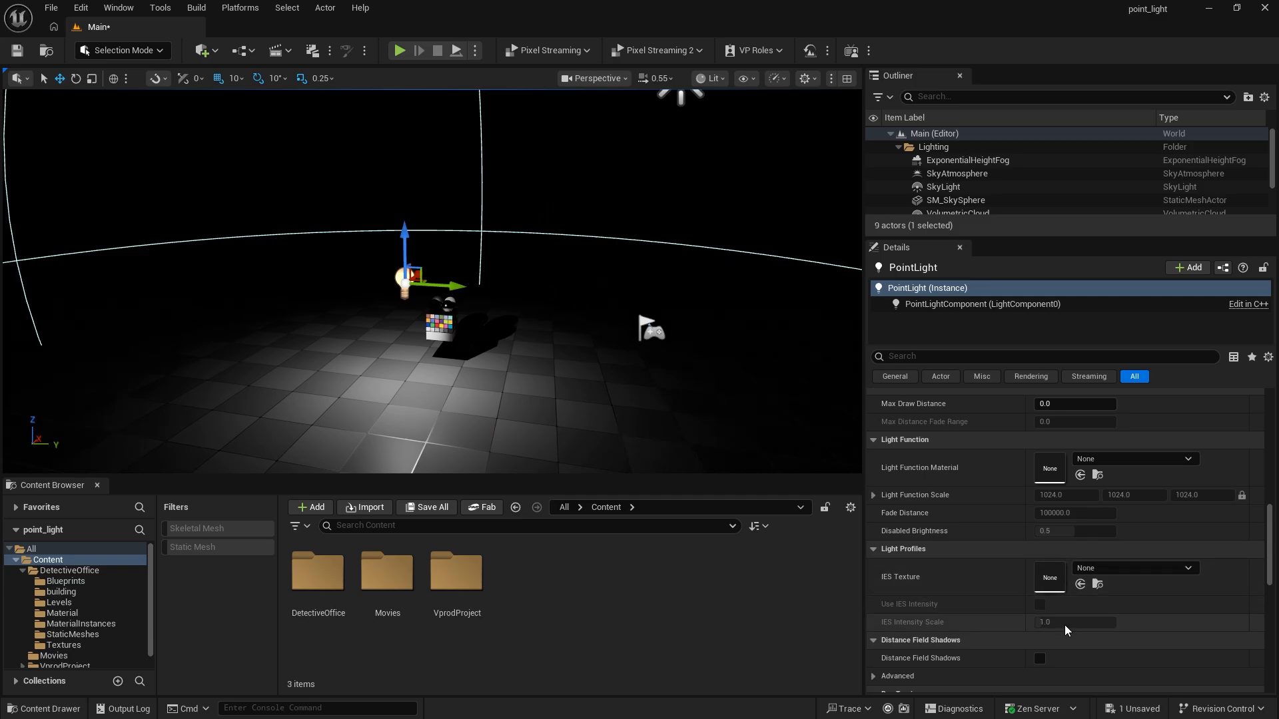
{"action": "scroll", "coordinate": [994, 613], "scroll_direction": "up", "scroll_amount": 4}
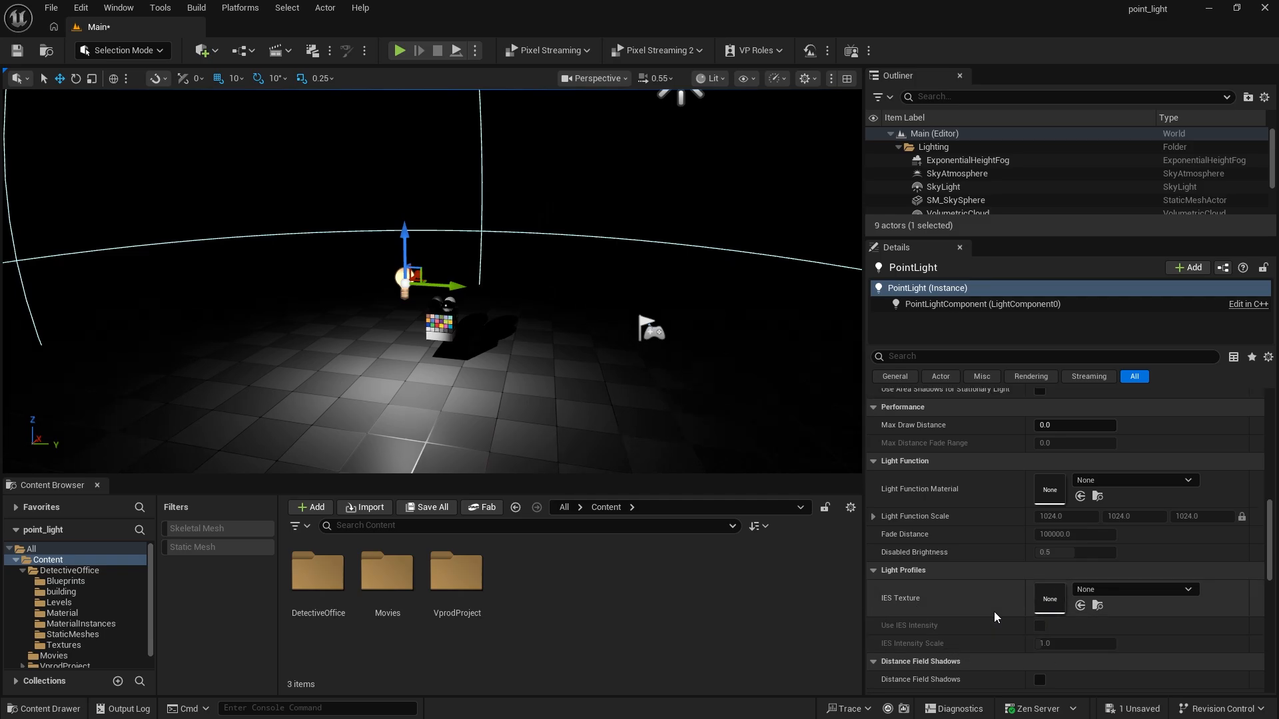
{"action": "scroll", "coordinate": [994, 611], "scroll_direction": "up", "scroll_amount": 15}
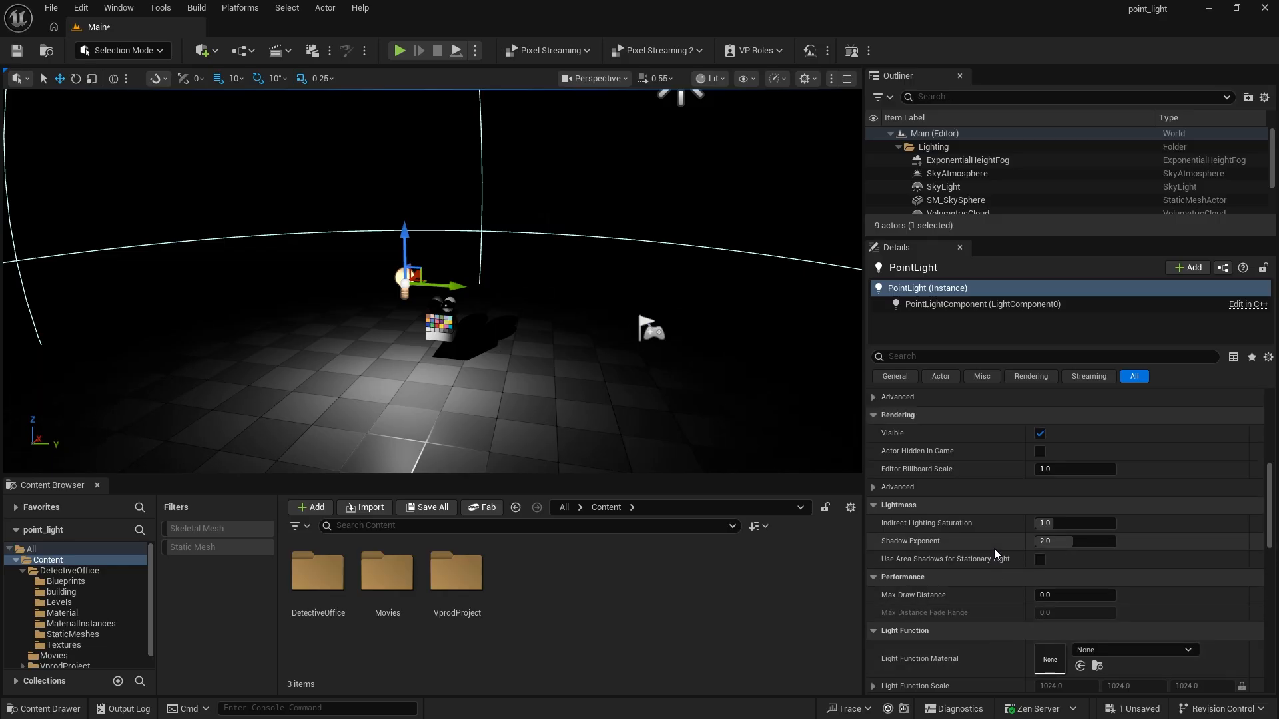
{"action": "scroll", "coordinate": [1010, 525], "scroll_direction": "up", "scroll_amount": 4}
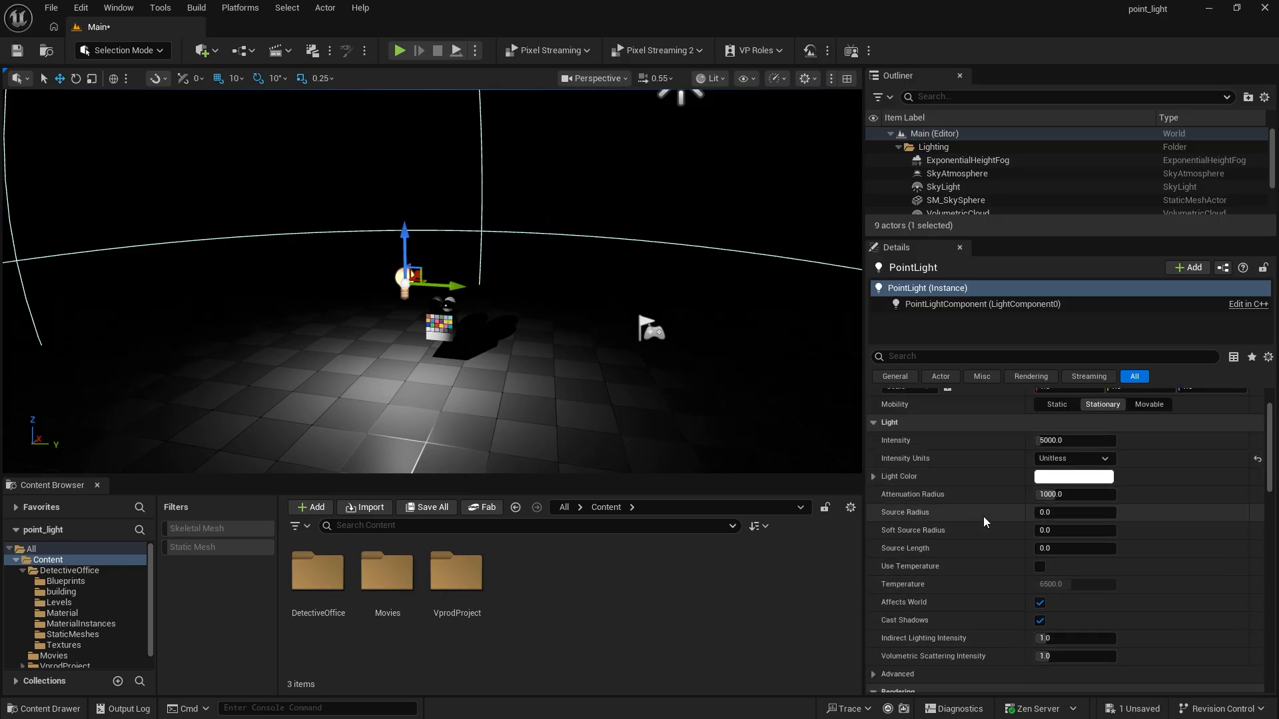
- Search the point light's properties for the shadow options, using "cast" as the search term
{"action": "left_click", "coordinate": [931, 356]}
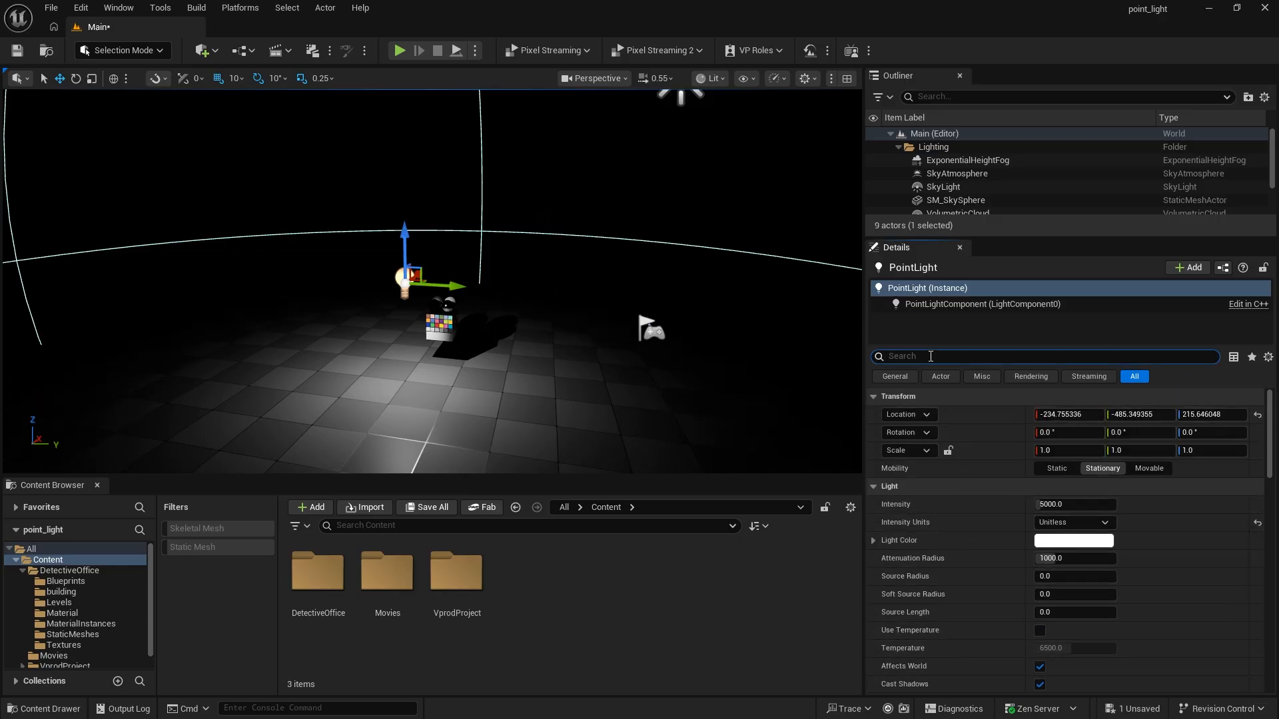
{"action": "type", "text": "sho"}
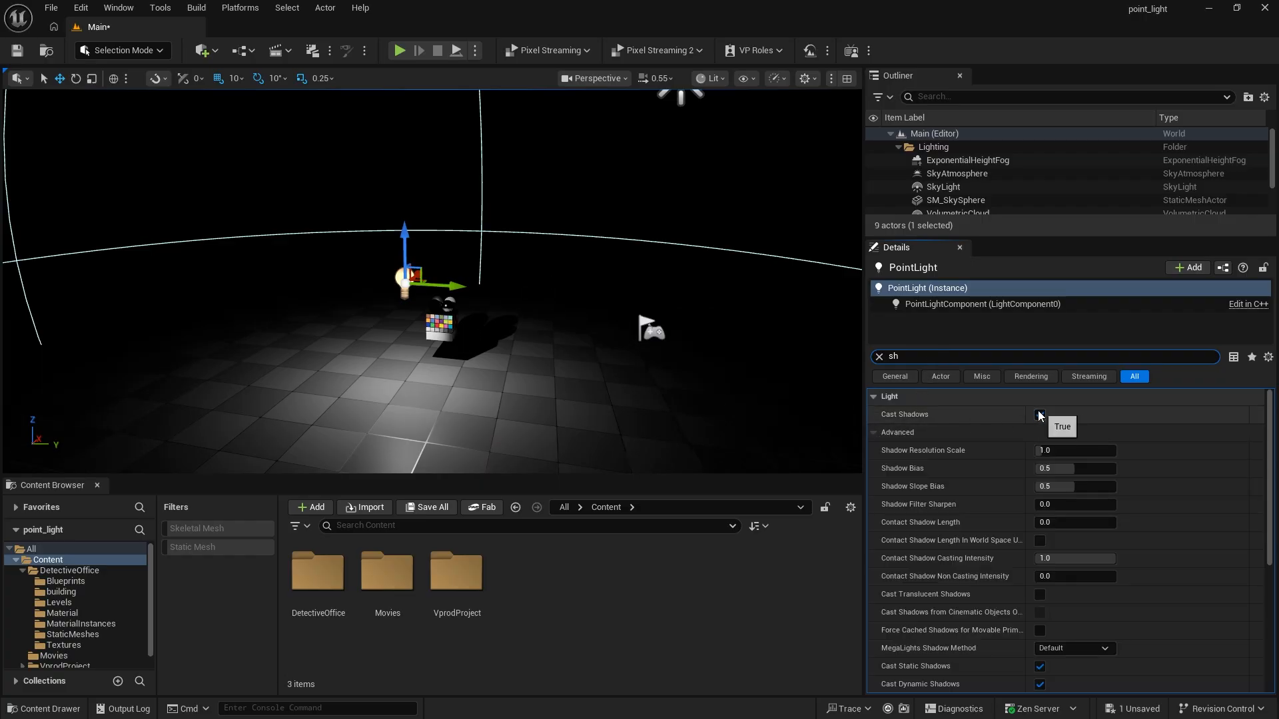
{"action": "left_click", "coordinate": [879, 356]}
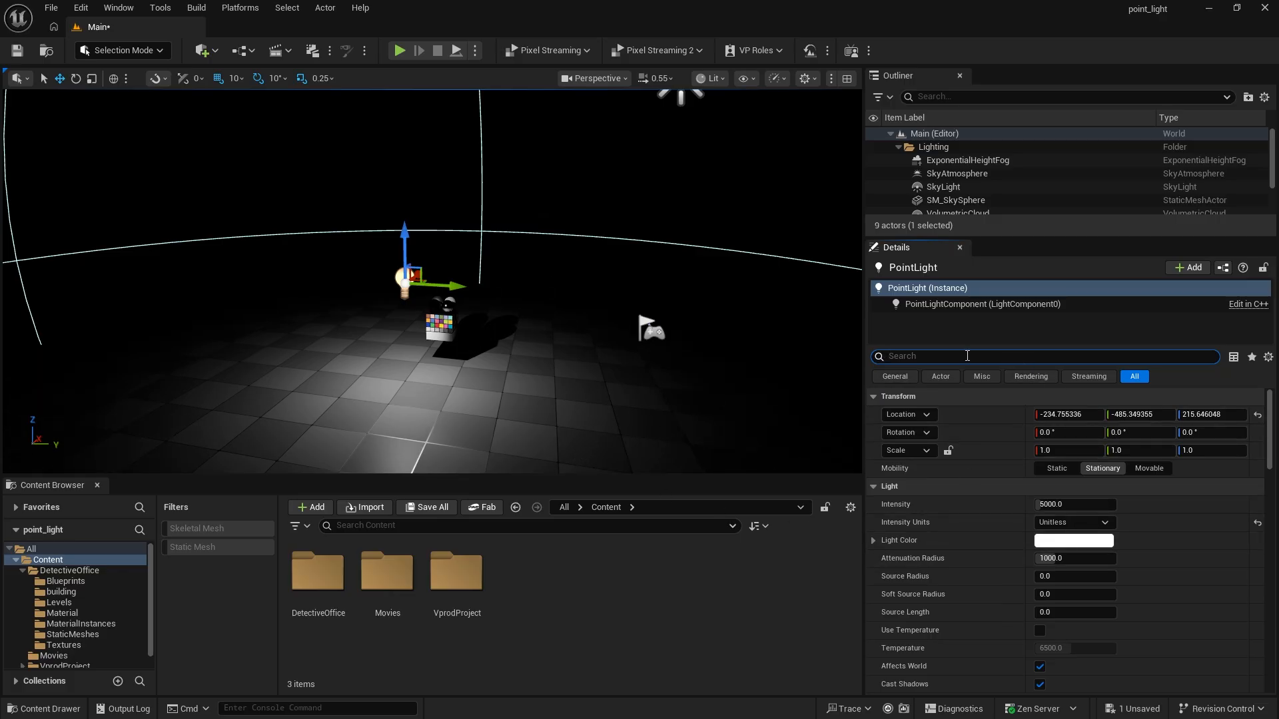
{"action": "type", "text": "cass"}
{"action": "key", "text": "BackSpace"}
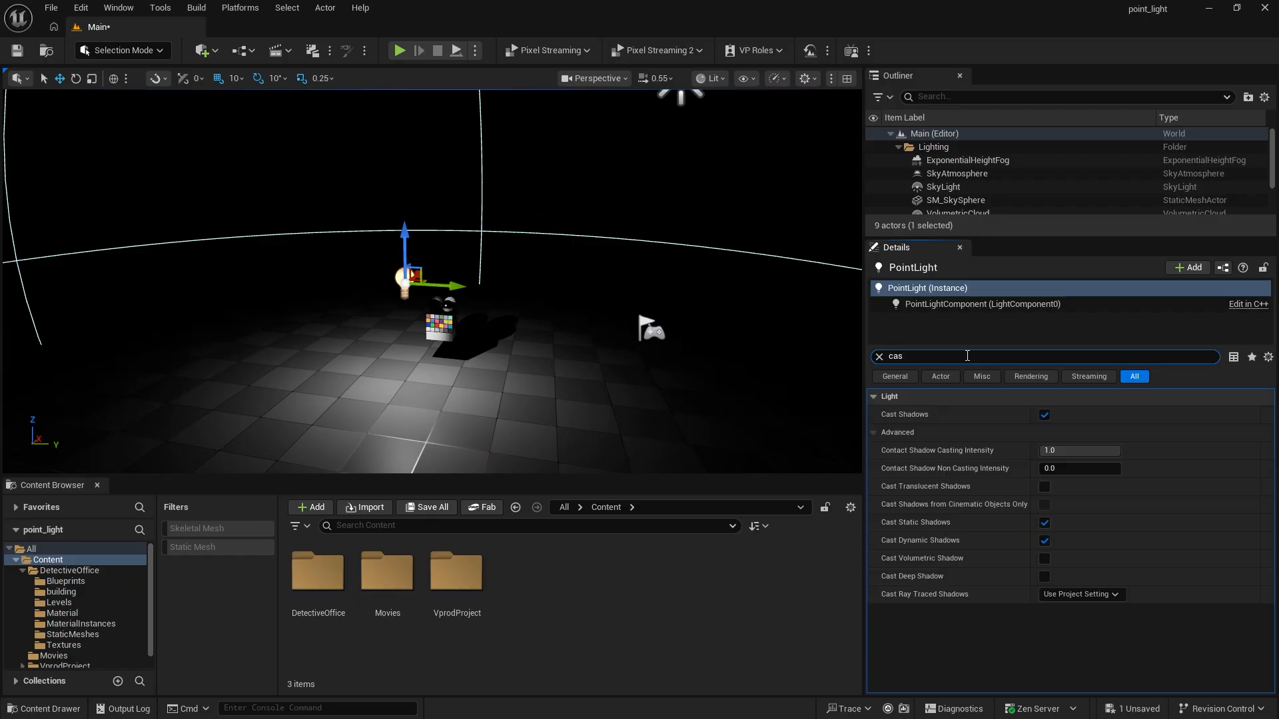
{"action": "type", "text": "r"}
{"action": "type", "text": "t"}
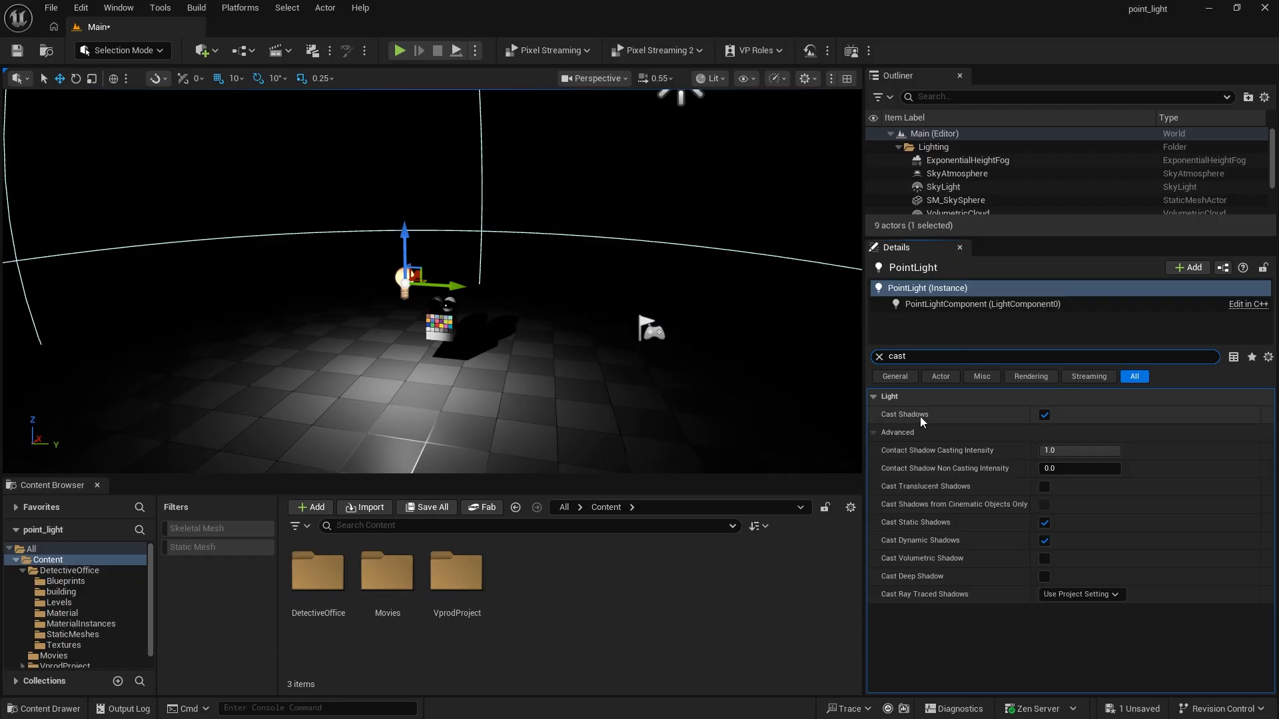
- Toggle the point light's Cast Shadows option off and on repeatedly to compare the scene, leaving it enabled
{"action": "left_click", "coordinate": [1044, 415]}
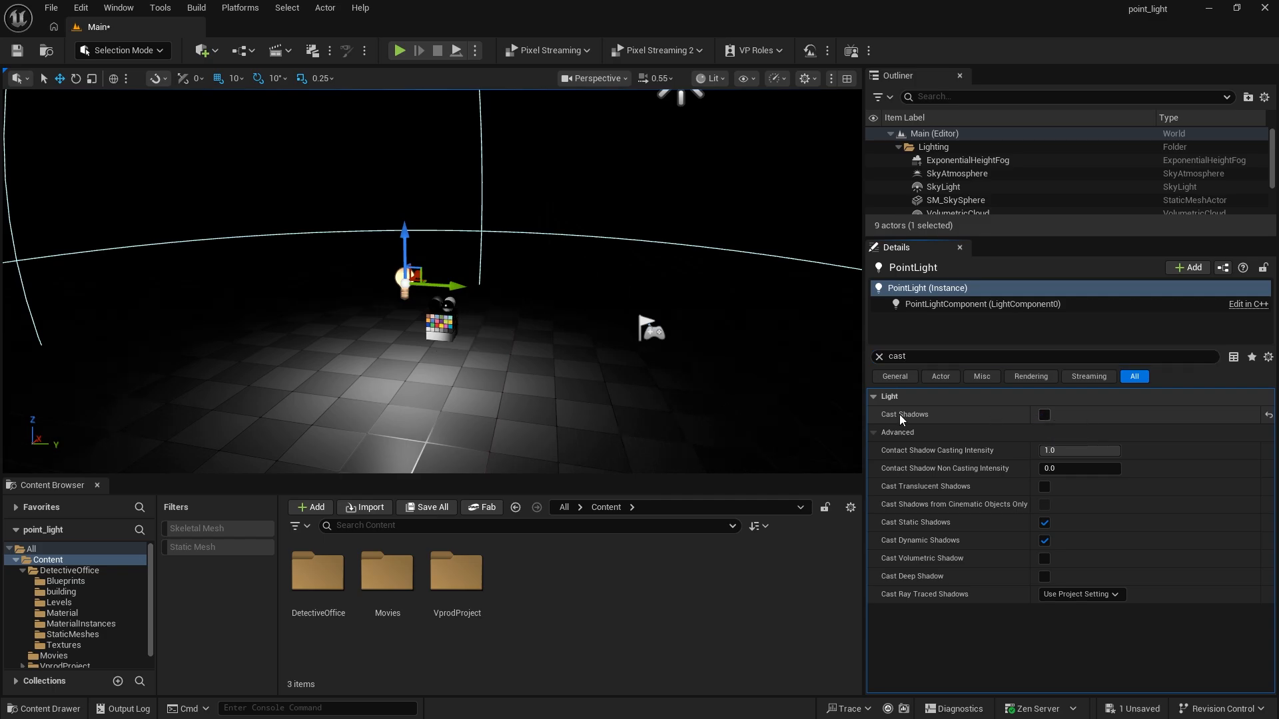
{"action": "left_click", "coordinate": [1044, 415]}
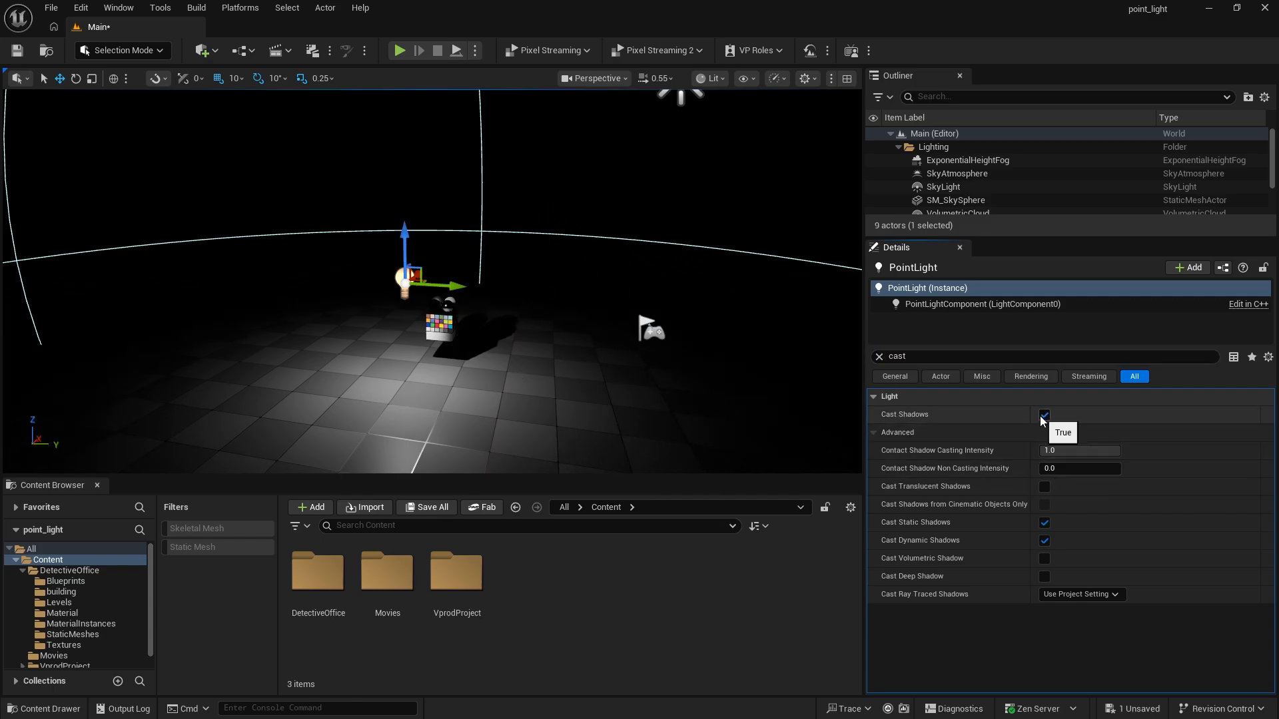
{"action": "left_click", "coordinate": [1043, 415]}
{"action": "left_click", "coordinate": [1044, 415]}
{"action": "left_click", "coordinate": [1044, 415]}
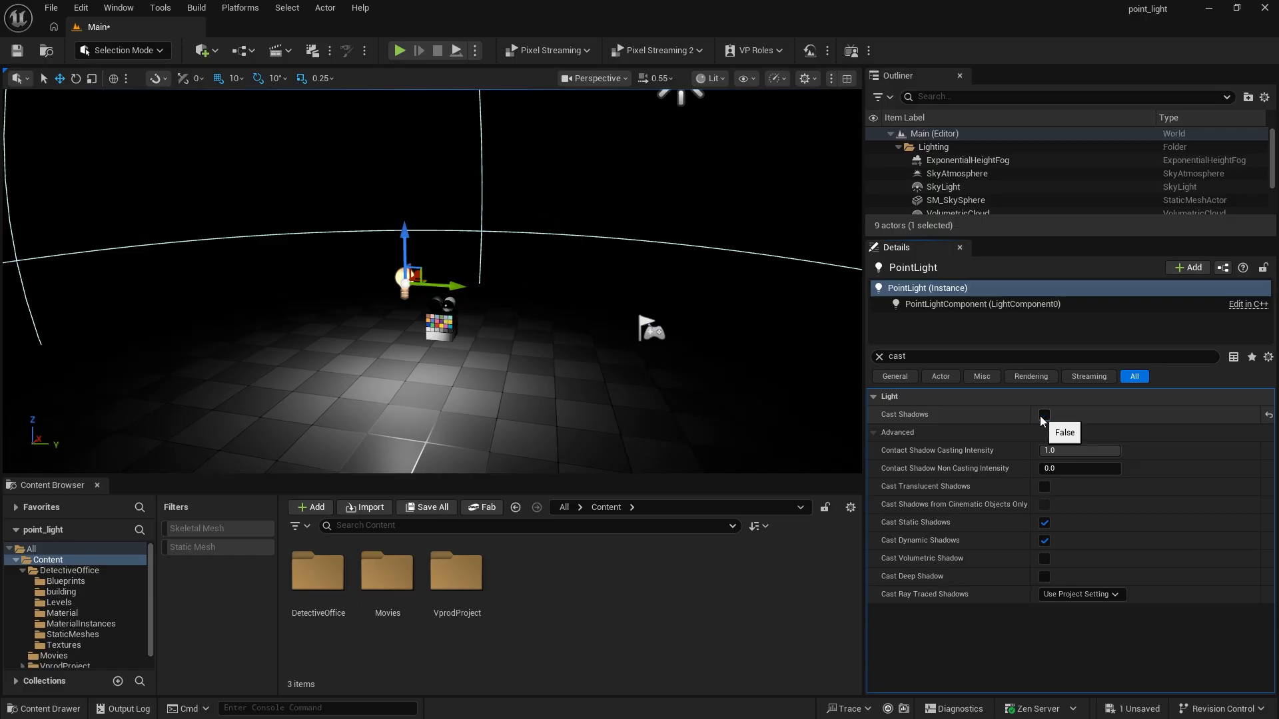
{"action": "left_click", "coordinate": [1044, 415]}
- Clear the property search and set the point light's Intensity Units to Candelas - Luminous Intensity, Normalized
{"action": "left_click", "coordinate": [878, 357]}
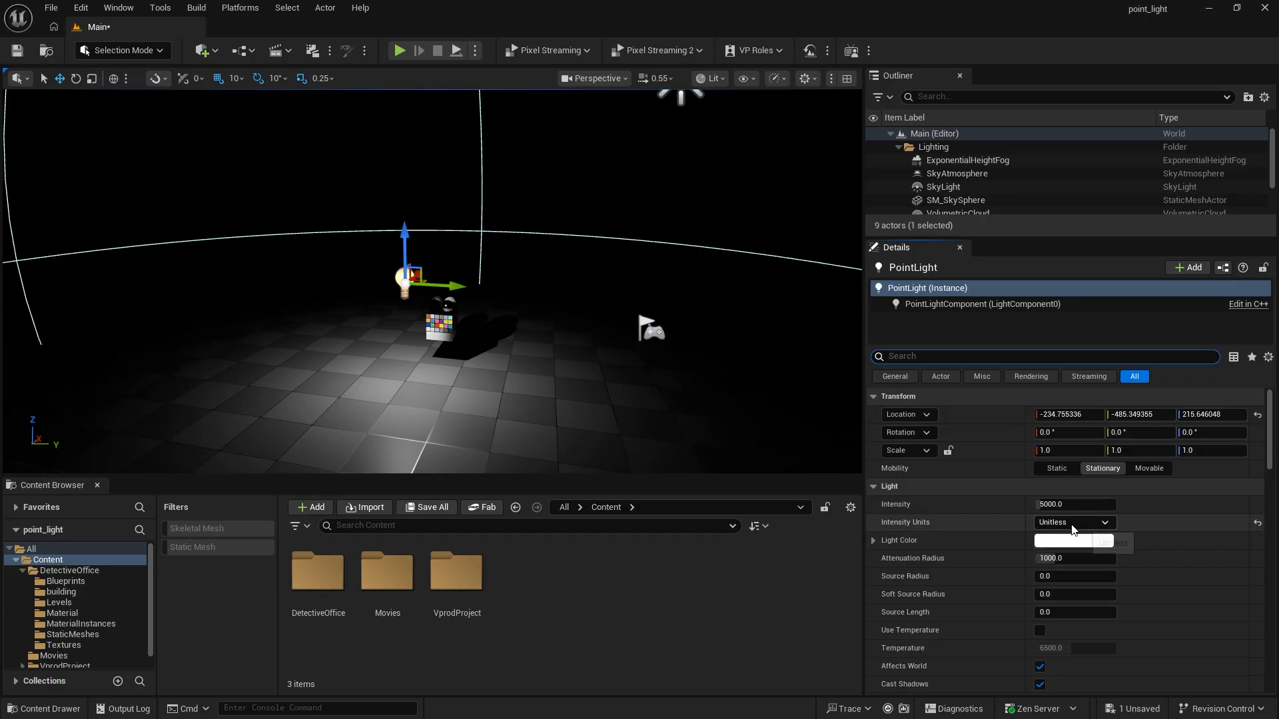
{"action": "left_click", "coordinate": [1072, 522]}
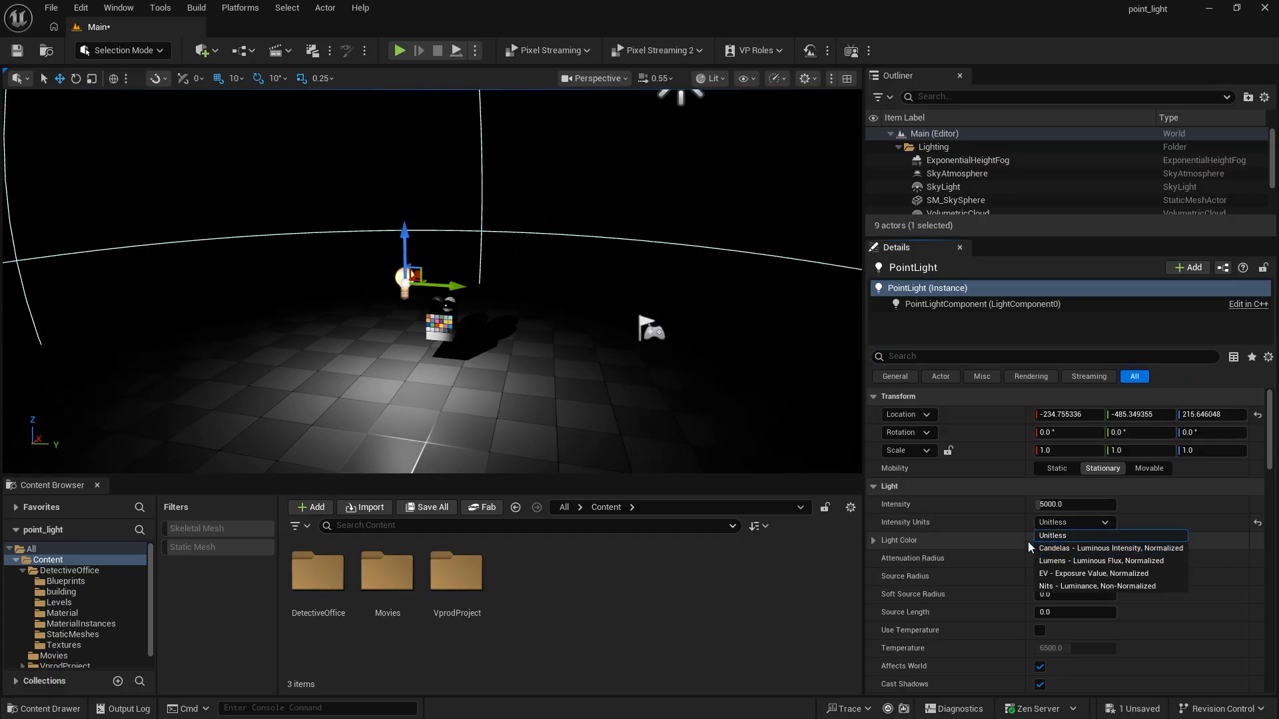
{"action": "left_click", "coordinate": [1068, 549]}
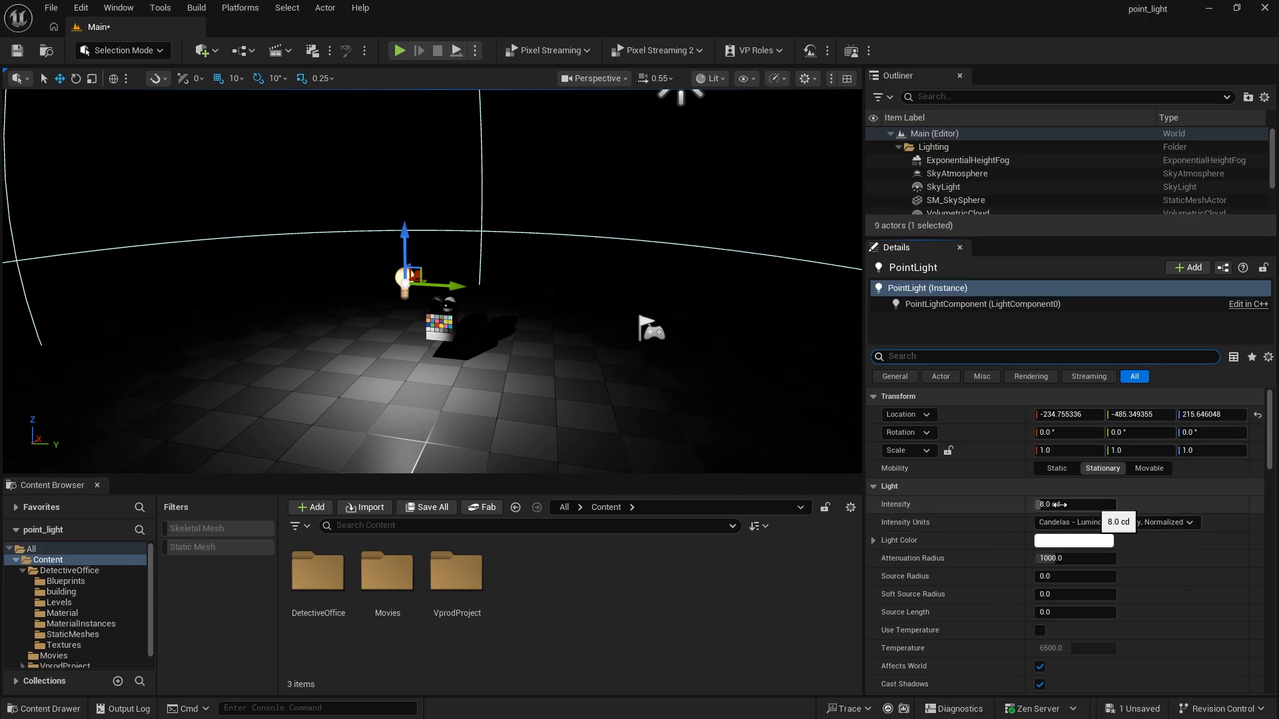
- Test the point light's Intensity at 0 cd and 5 cd to compare the scene brightness, leaving it at 5 cd
{"action": "left_click", "coordinate": [1063, 504]}
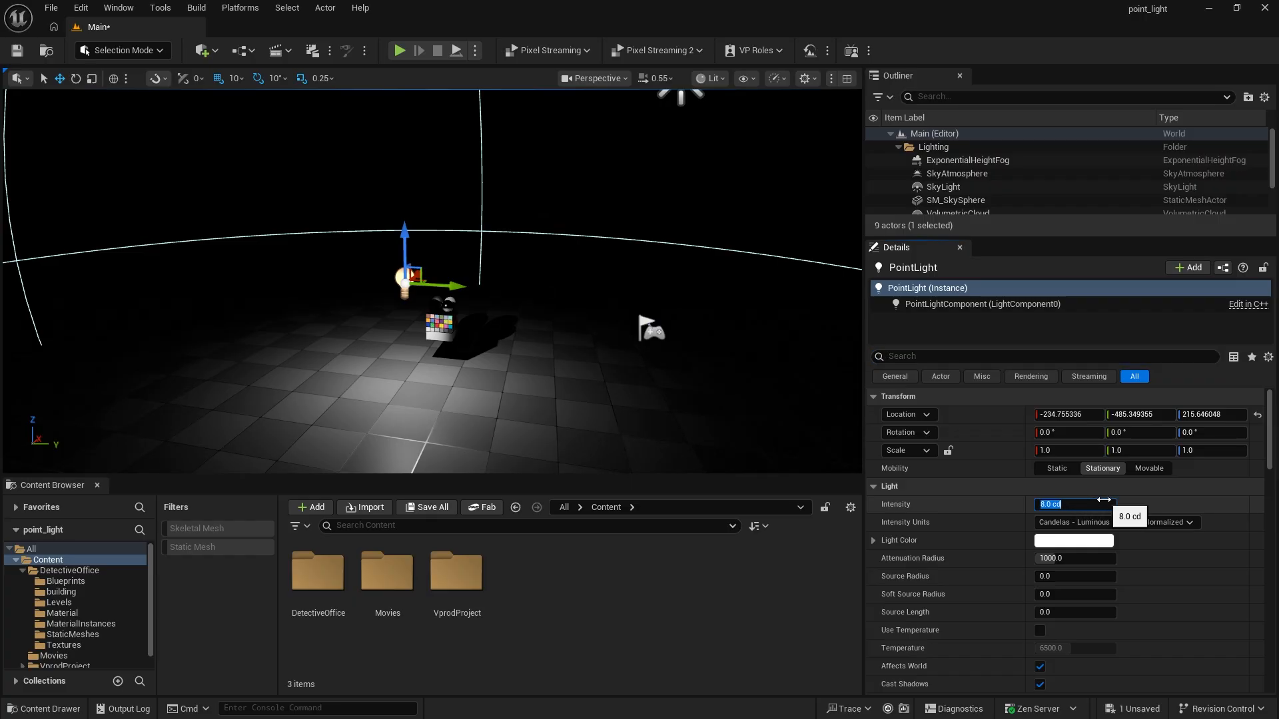
{"action": "type", "text": "0"}
{"action": "key", "text": "Return"}
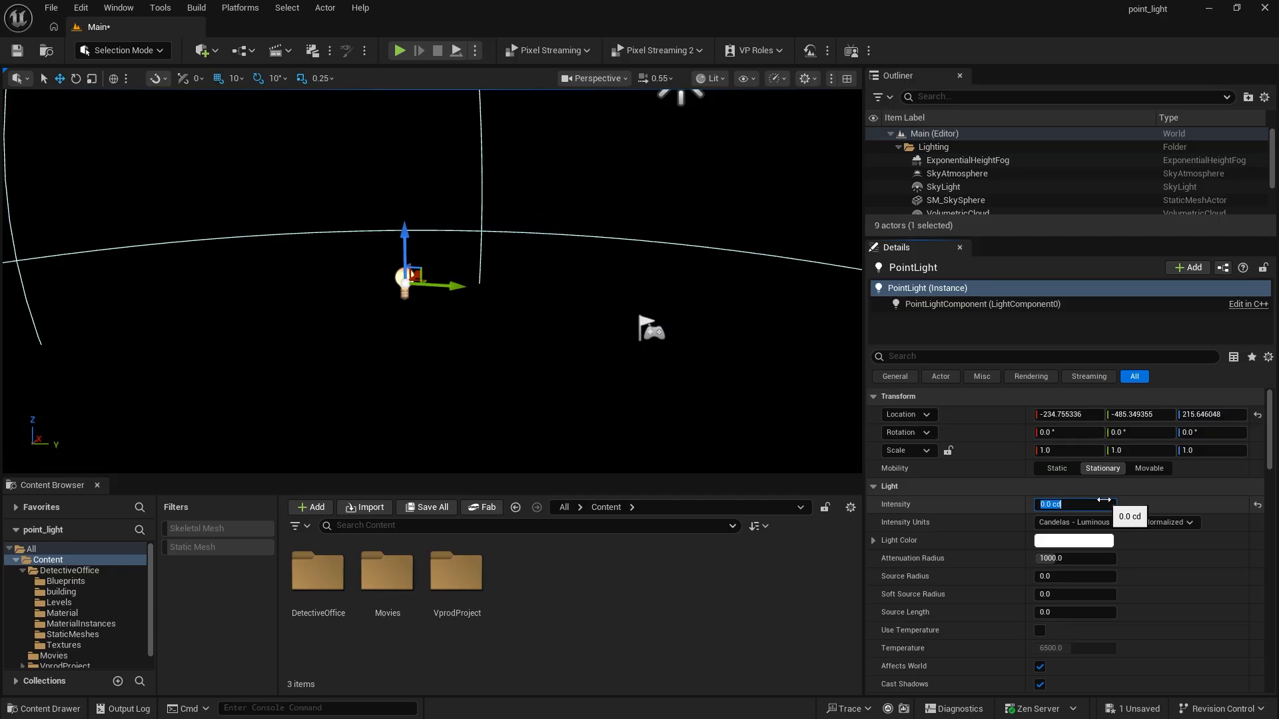
{"action": "type", "text": "5"}
{"action": "key", "text": "Return"}
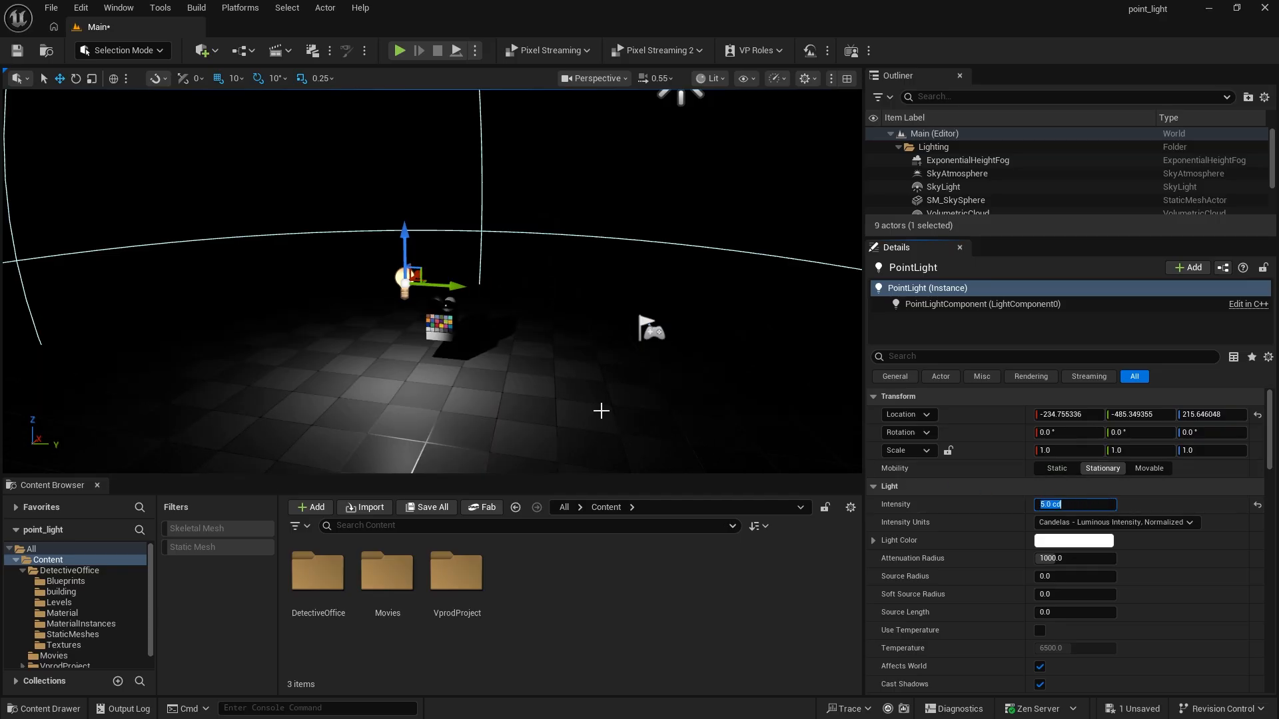
{"action": "type", "text": "1"}
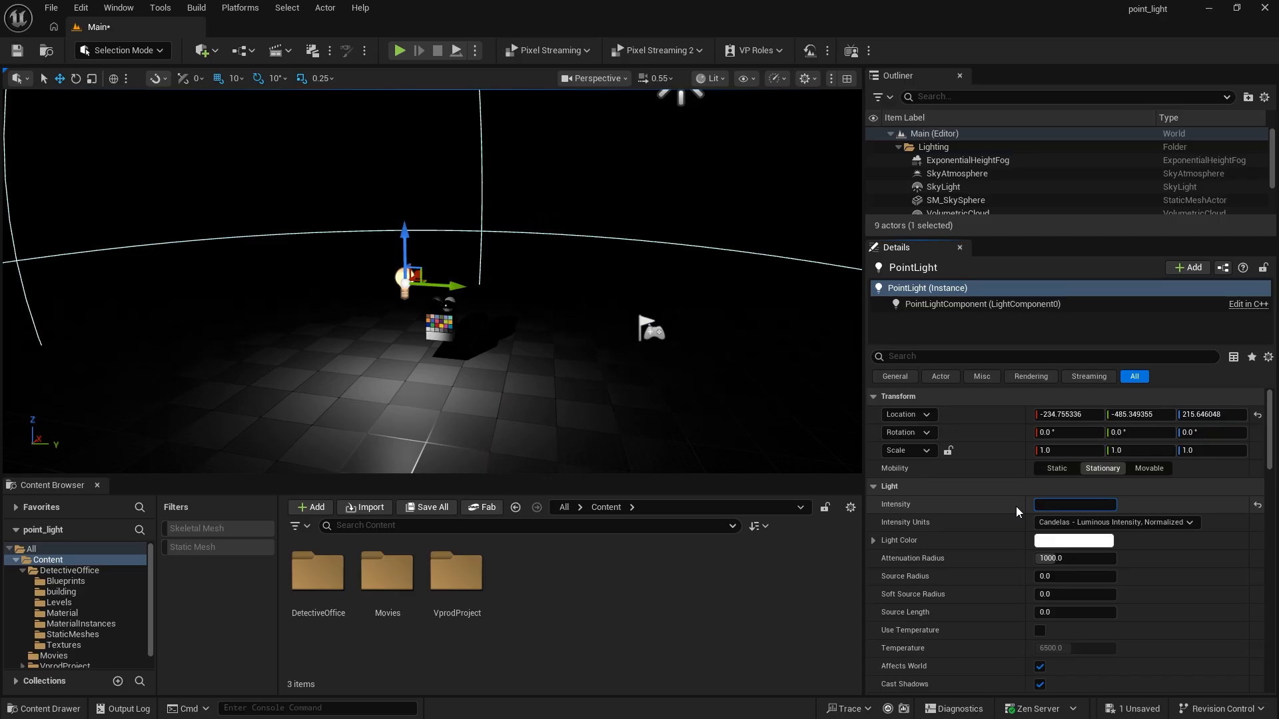
{"action": "type", "text": "0"}
{"action": "key", "text": "Return"}
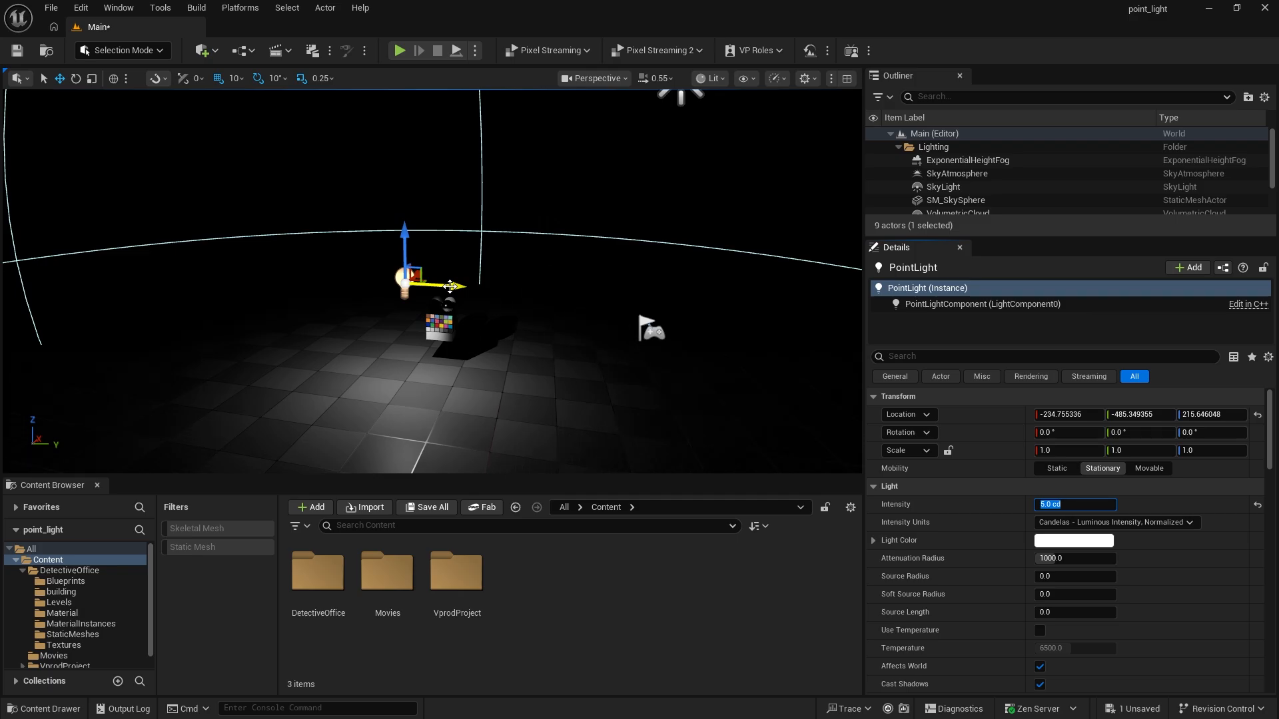
- Move the point light along its Y axis to about -505 and examine the shadow the colour calibrator casts on the floor
{"action": "left_click_drag", "start_coordinate": [450, 287], "coordinate": [364, 282]}
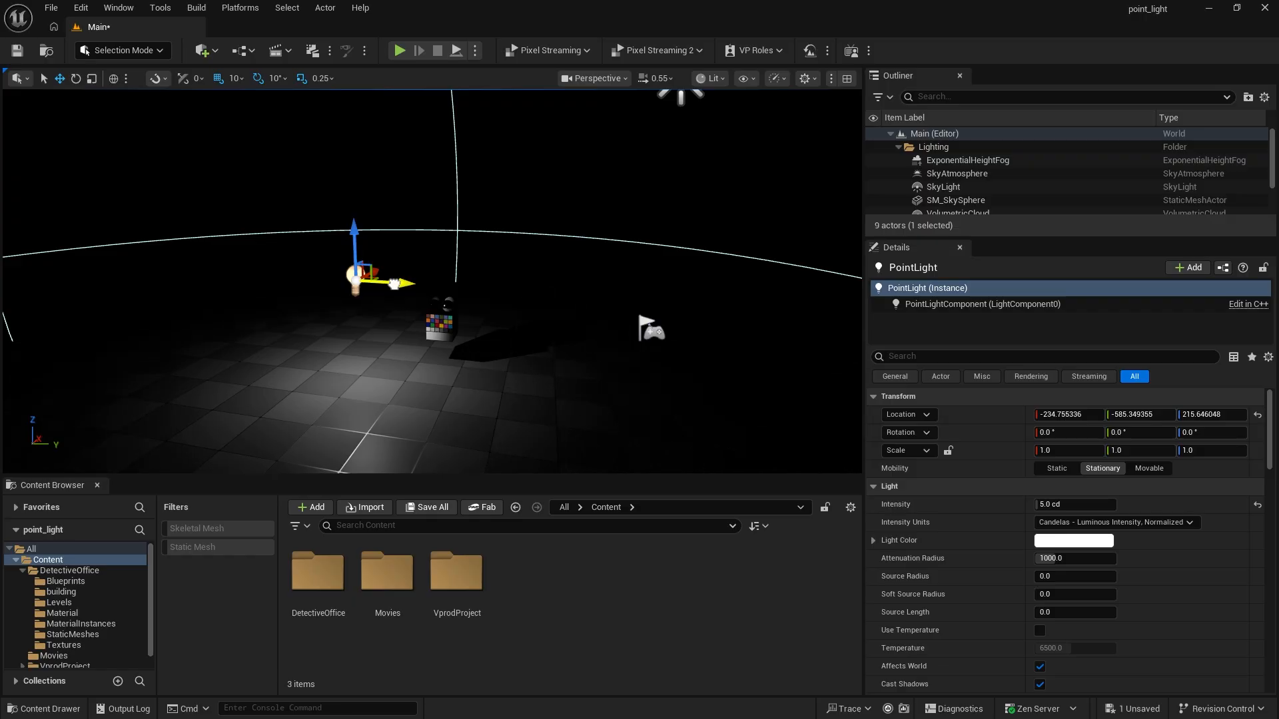
{"action": "left_click_drag", "start_coordinate": [391, 285], "coordinate": [437, 290]}
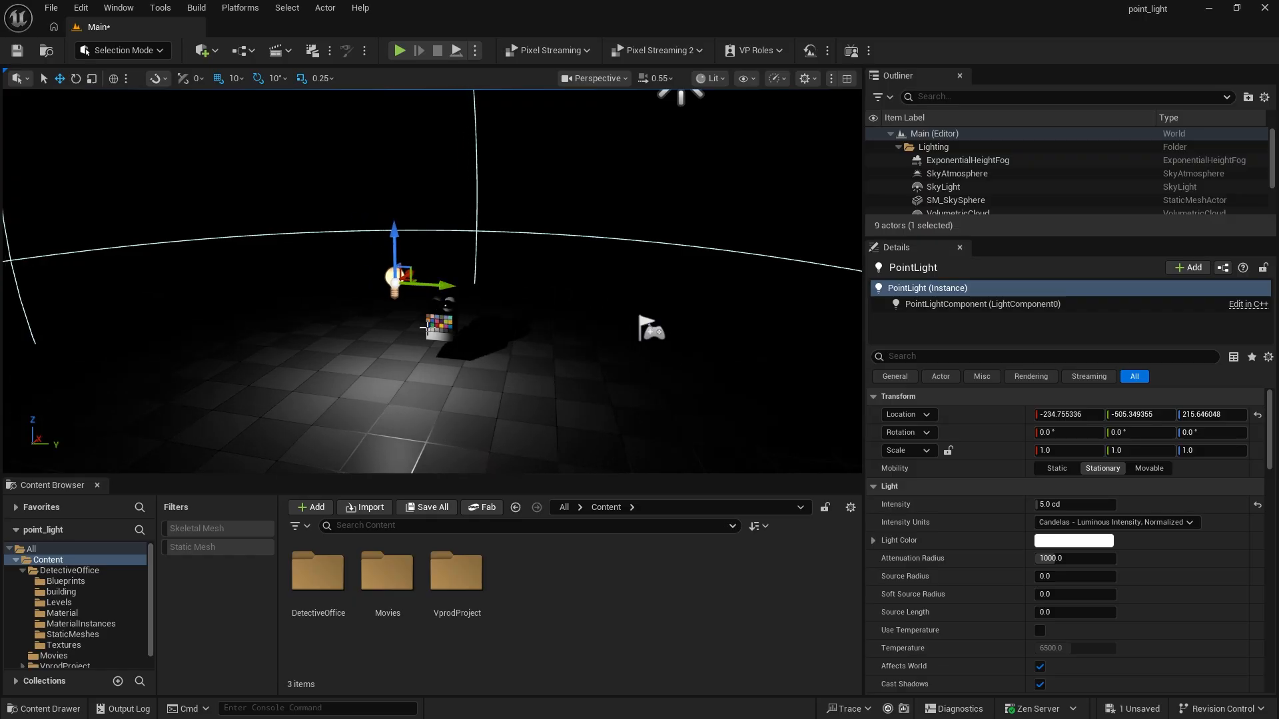
{"action": "scroll", "coordinate": [424, 326], "scroll_direction": "up", "scroll_amount": 5}
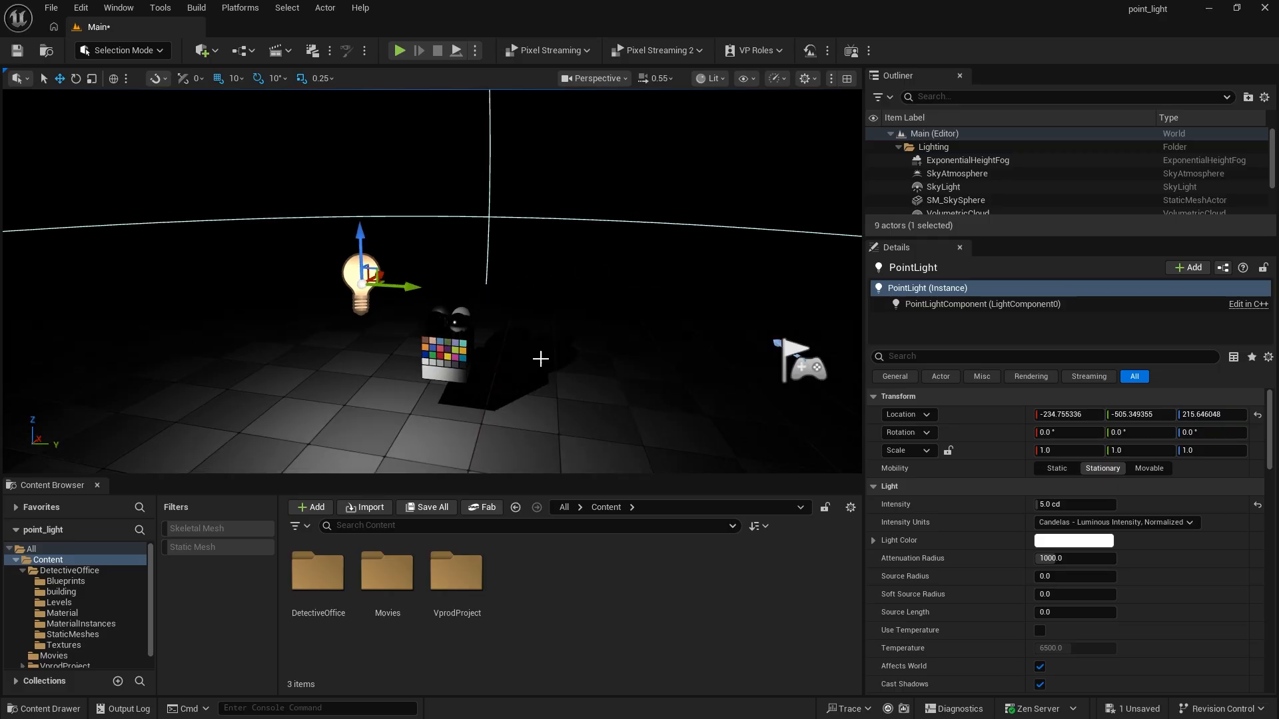
{"action": "scroll", "coordinate": [465, 387], "scroll_direction": "up", "scroll_amount": 3}
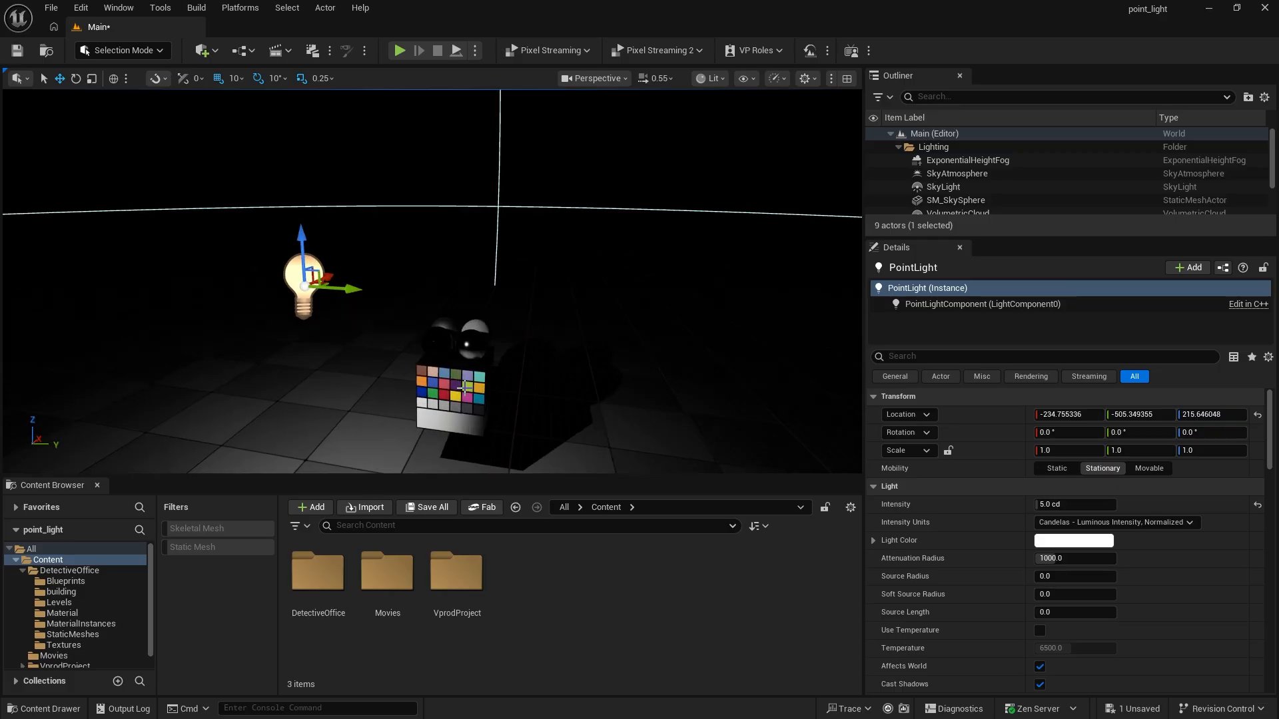
{"action": "scroll", "coordinate": [487, 344], "scroll_direction": "up", "scroll_amount": 3}
{"action": "scroll", "coordinate": [486, 349], "scroll_direction": "up", "scroll_amount": 3}
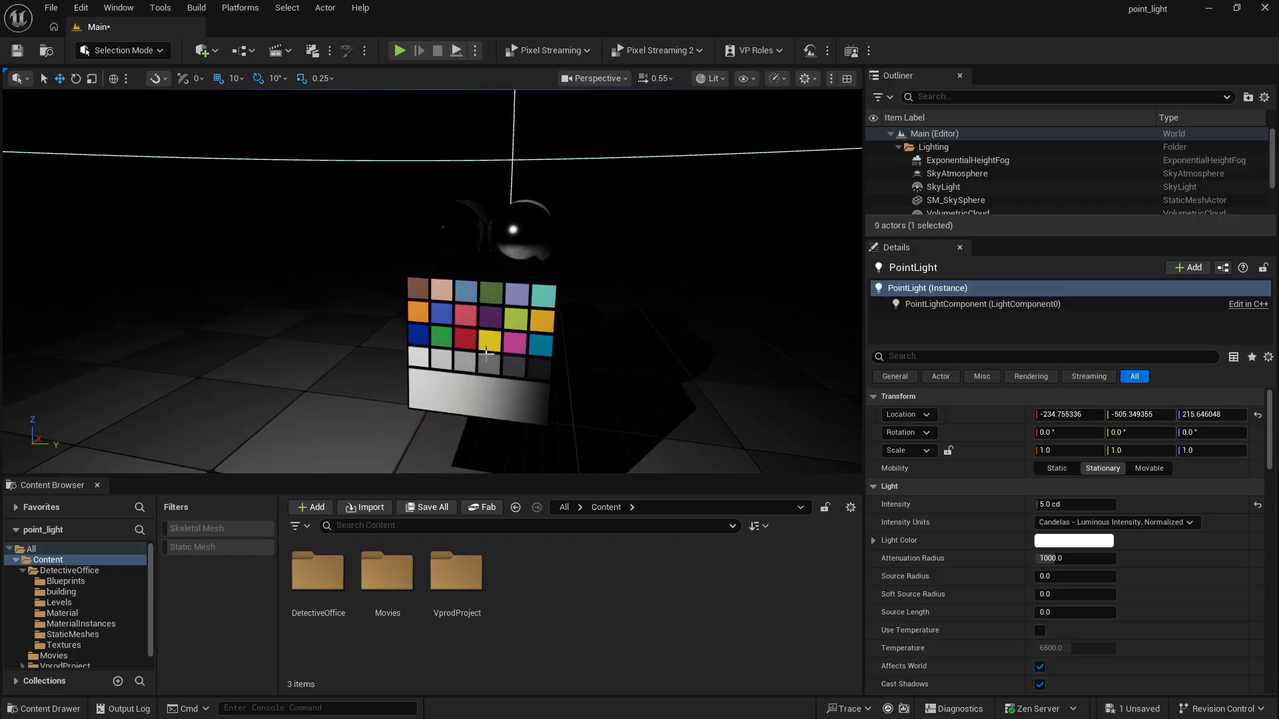
{"action": "middle_click_drag", "start_coordinate": [540, 343], "coordinate": [593, 394]}
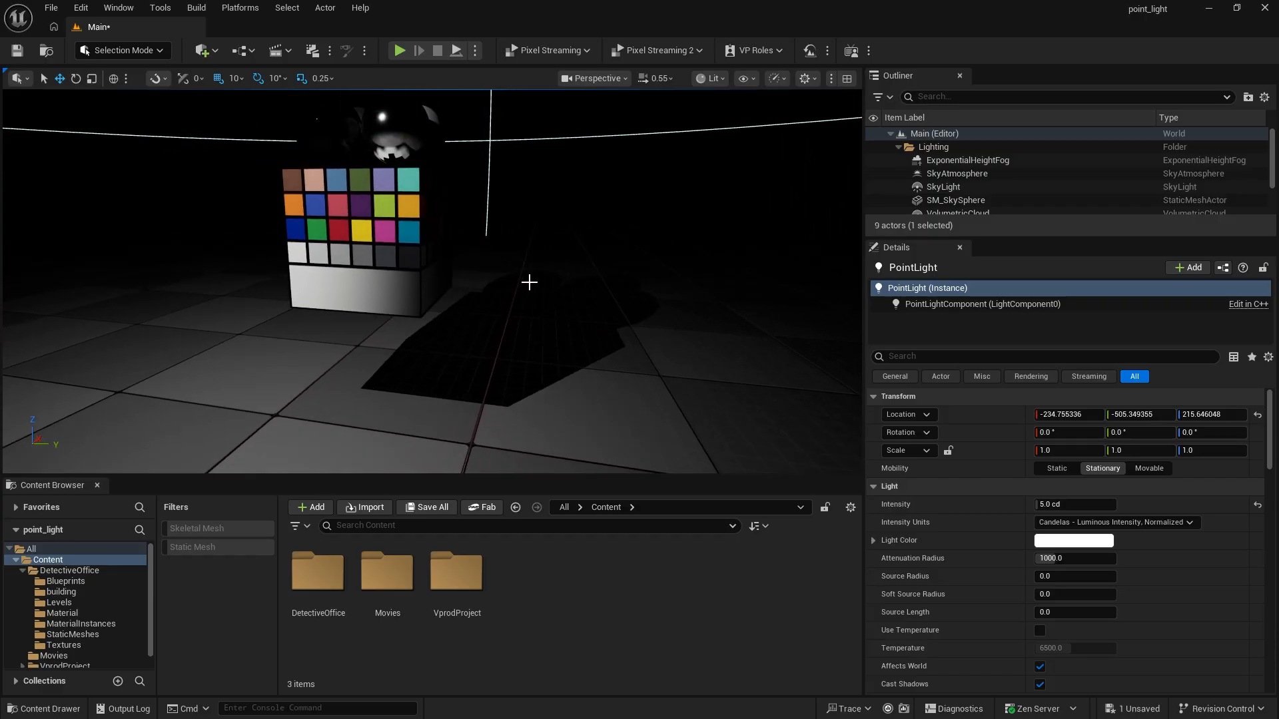
{"action": "scroll", "coordinate": [427, 367], "scroll_direction": "down", "scroll_amount": 8}
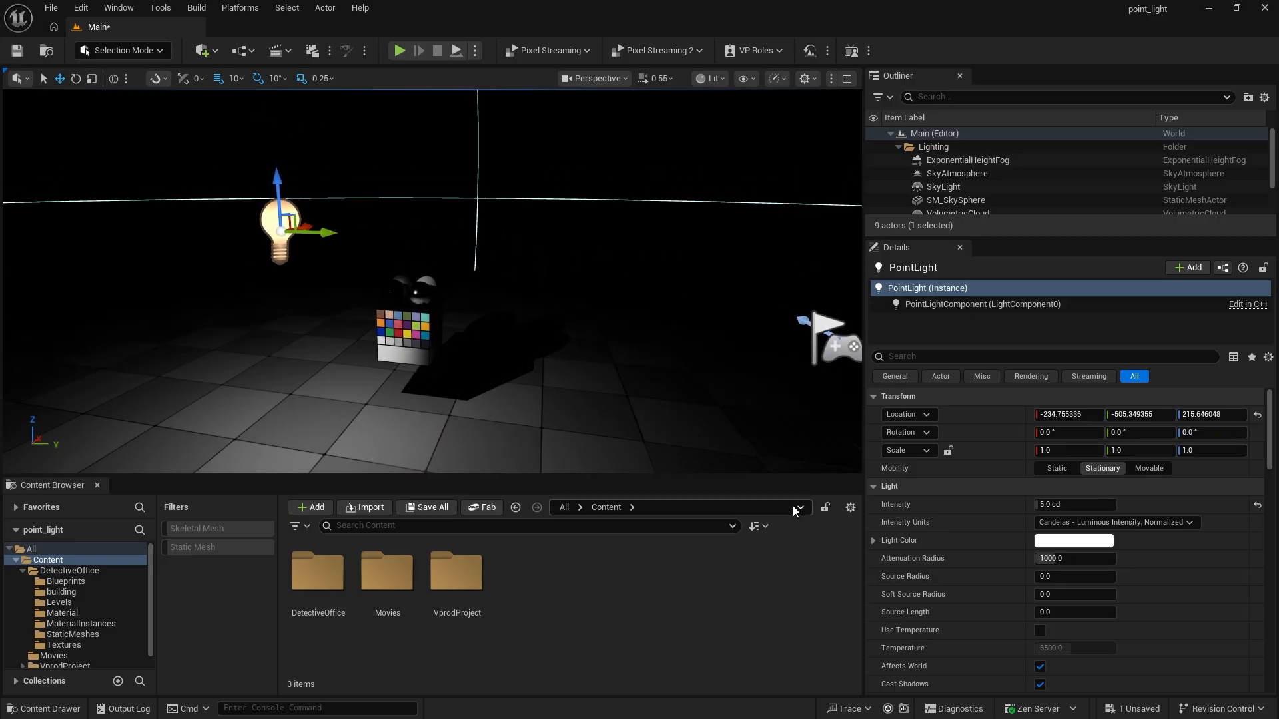
- Set the point light's Intensity to 8 cd
{"action": "left_click", "coordinate": [1056, 504]}
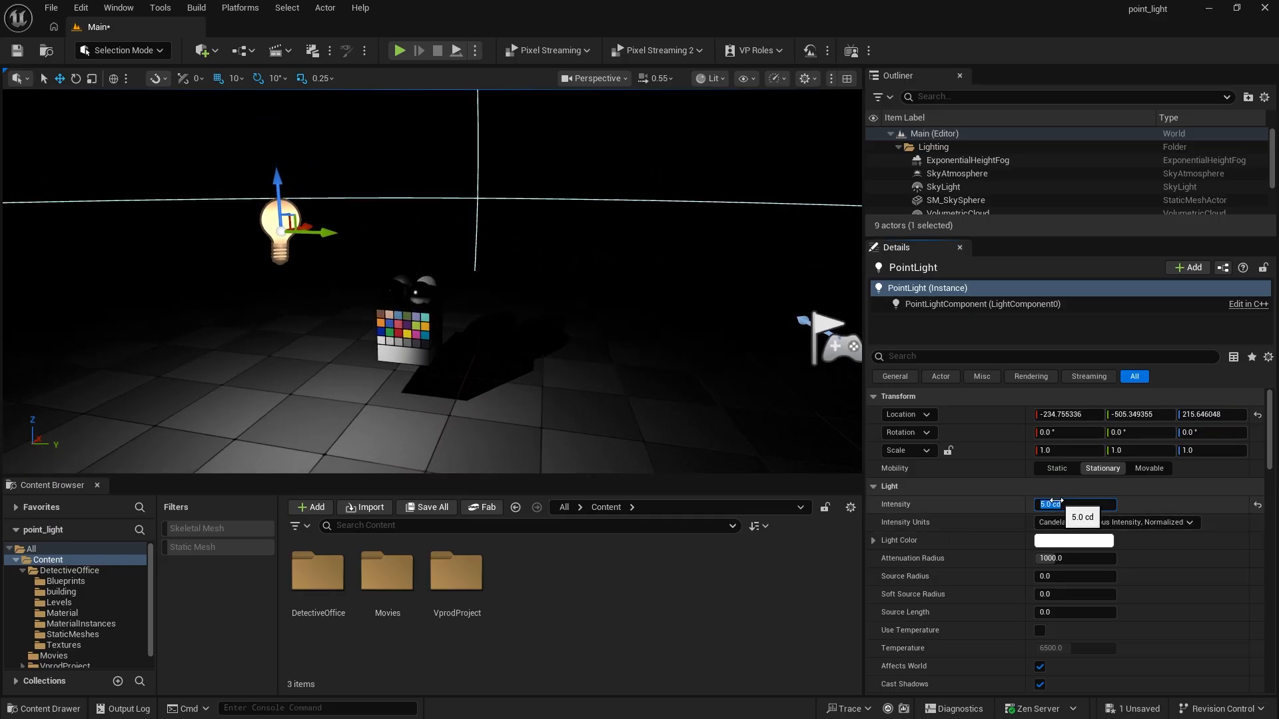
{"action": "type", "text": "8"}
{"action": "key", "text": "Return"}
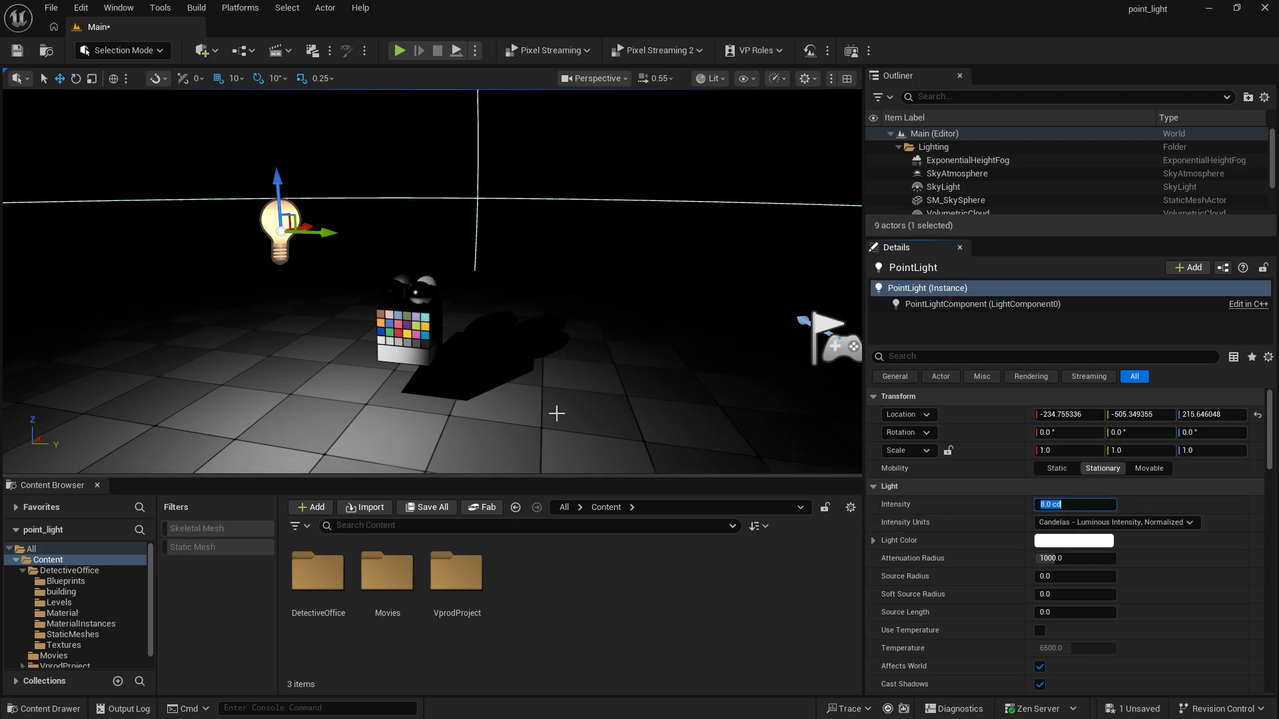
{"action": "left_click", "coordinate": [976, 554]}
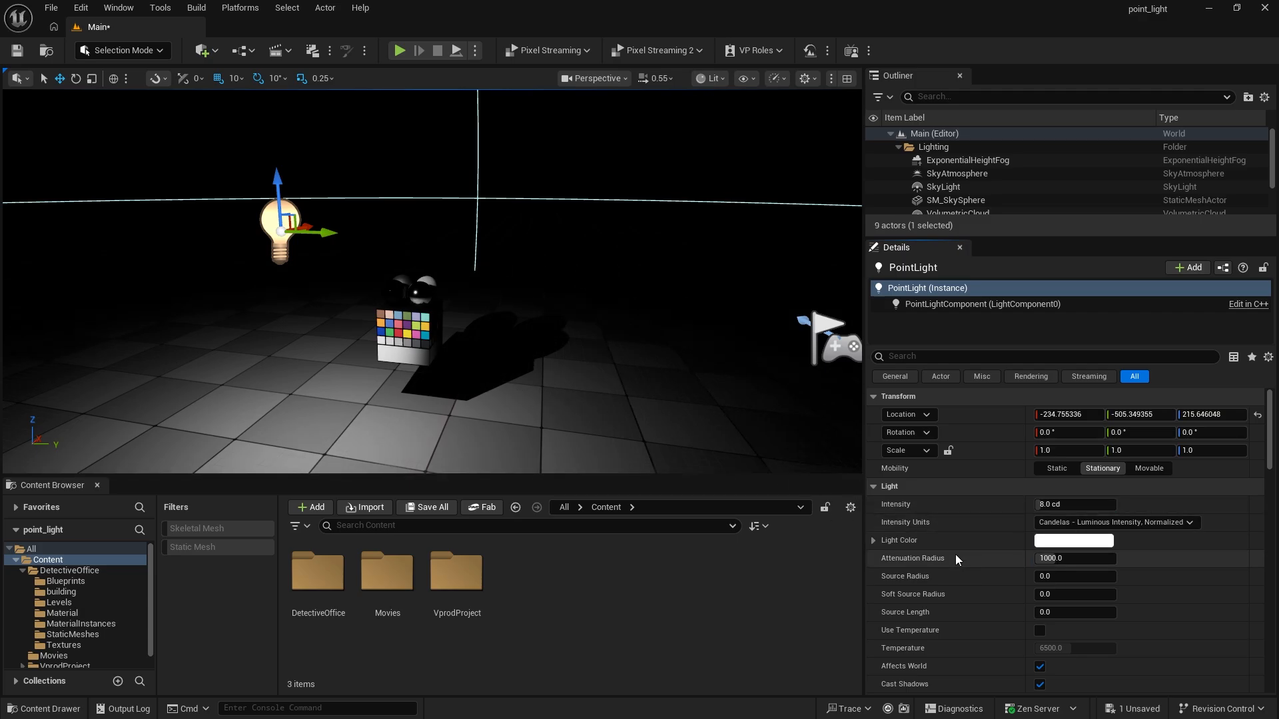
- Try the point light's Attenuation Radius at 0 and at 100 to see how far the light reaches
{"action": "scroll", "coordinate": [974, 565], "scroll_direction": "down", "scroll_amount": 2}
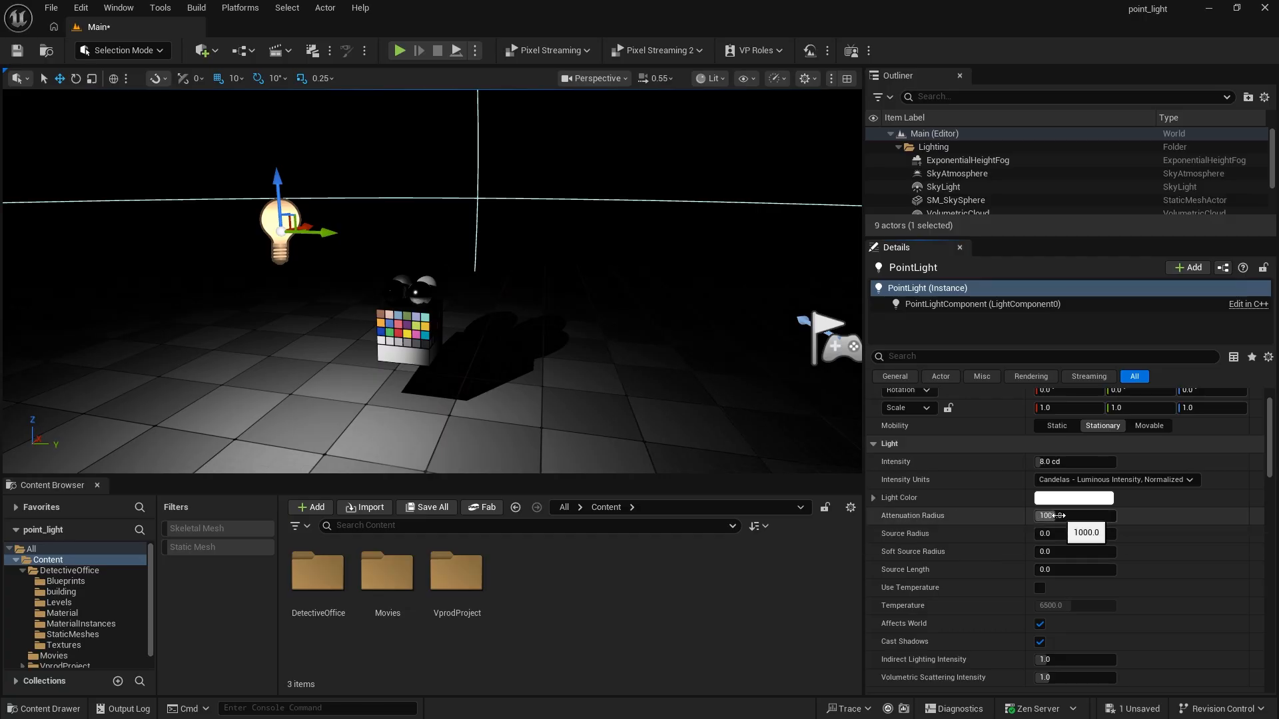
{"action": "scroll", "coordinate": [1054, 516], "scroll_direction": "down", "scroll_amount": 1}
{"action": "scroll", "coordinate": [633, 359], "scroll_direction": "down", "scroll_amount": 3}
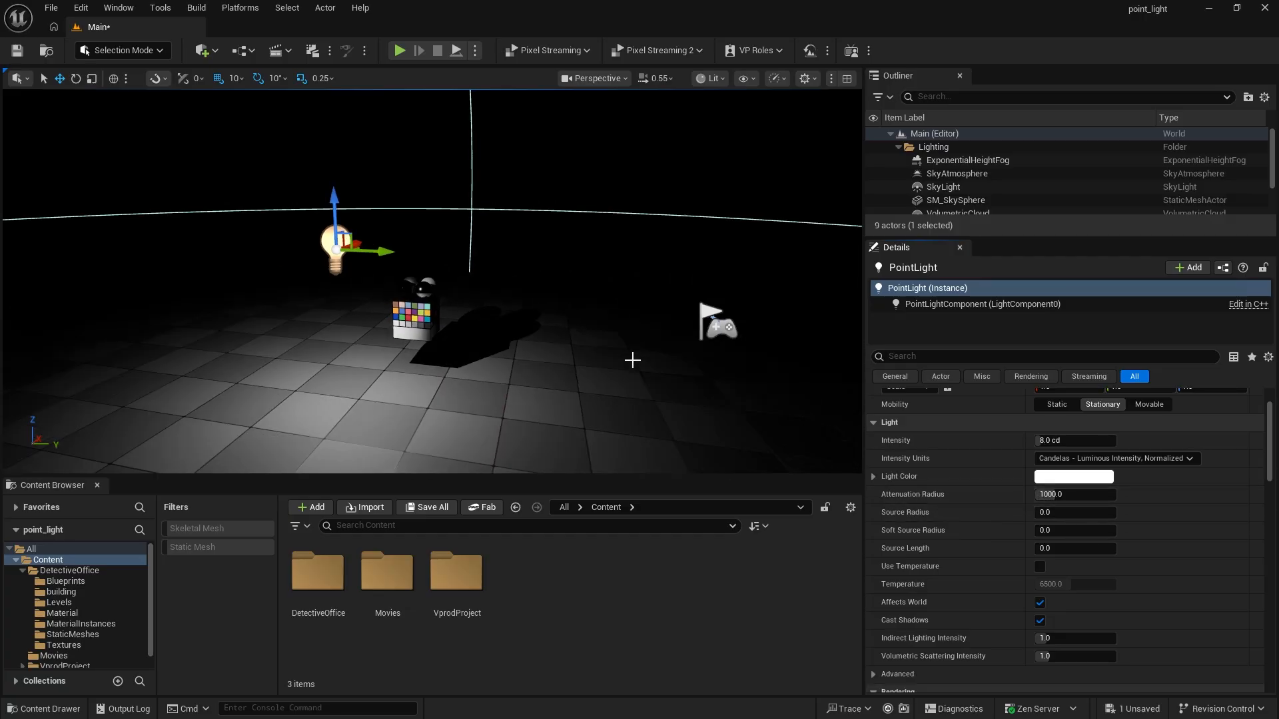
{"action": "left_click", "coordinate": [1063, 493]}
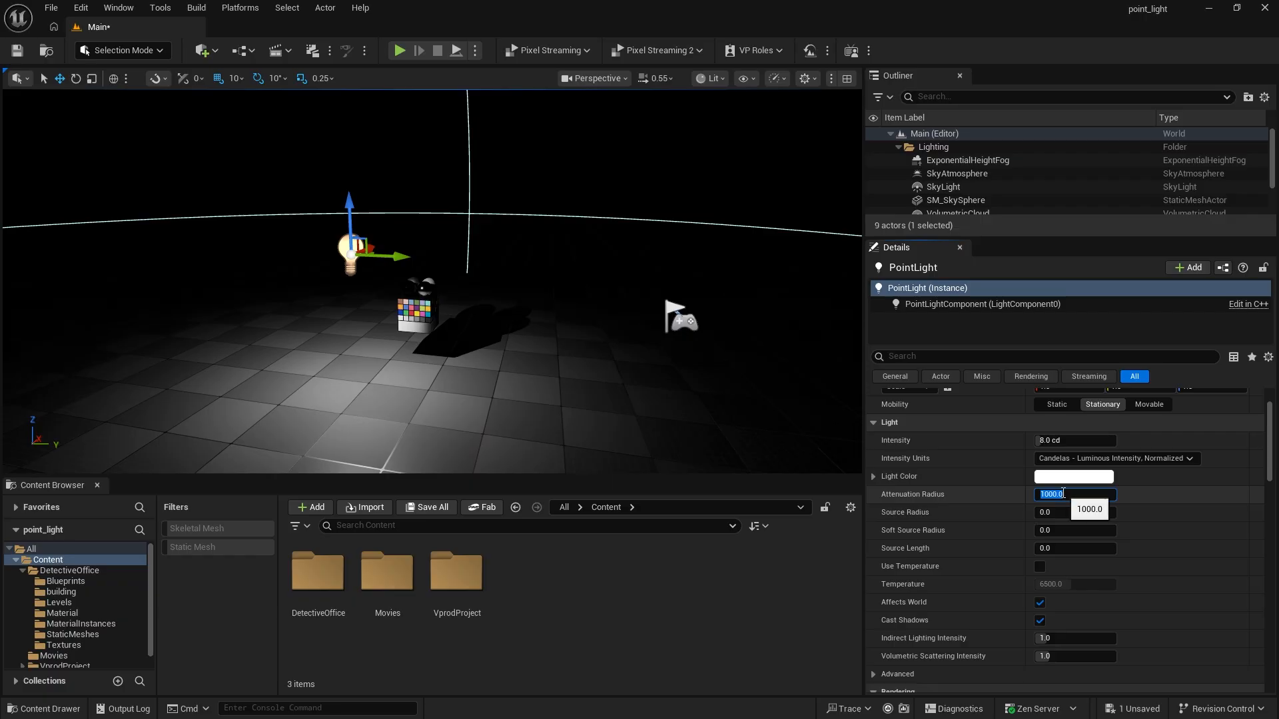
{"action": "type", "text": "0"}
{"action": "key", "text": "Return"}
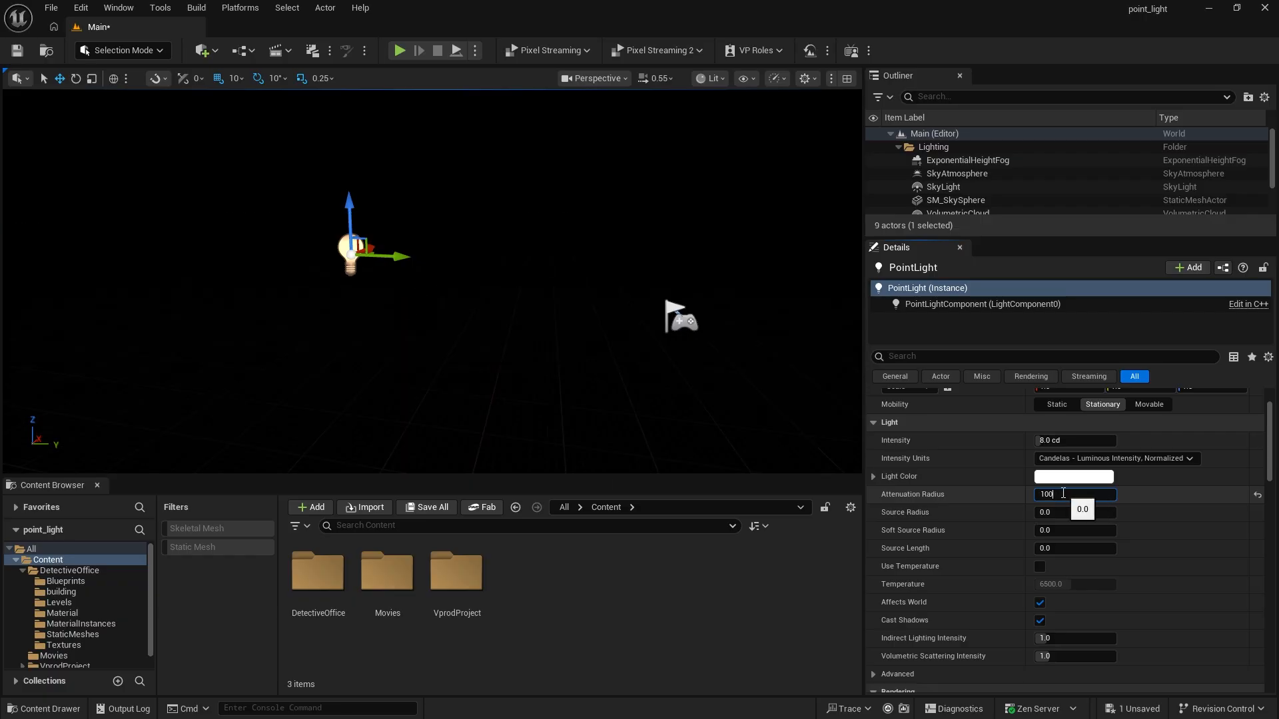
{"action": "key", "text": "Return"}
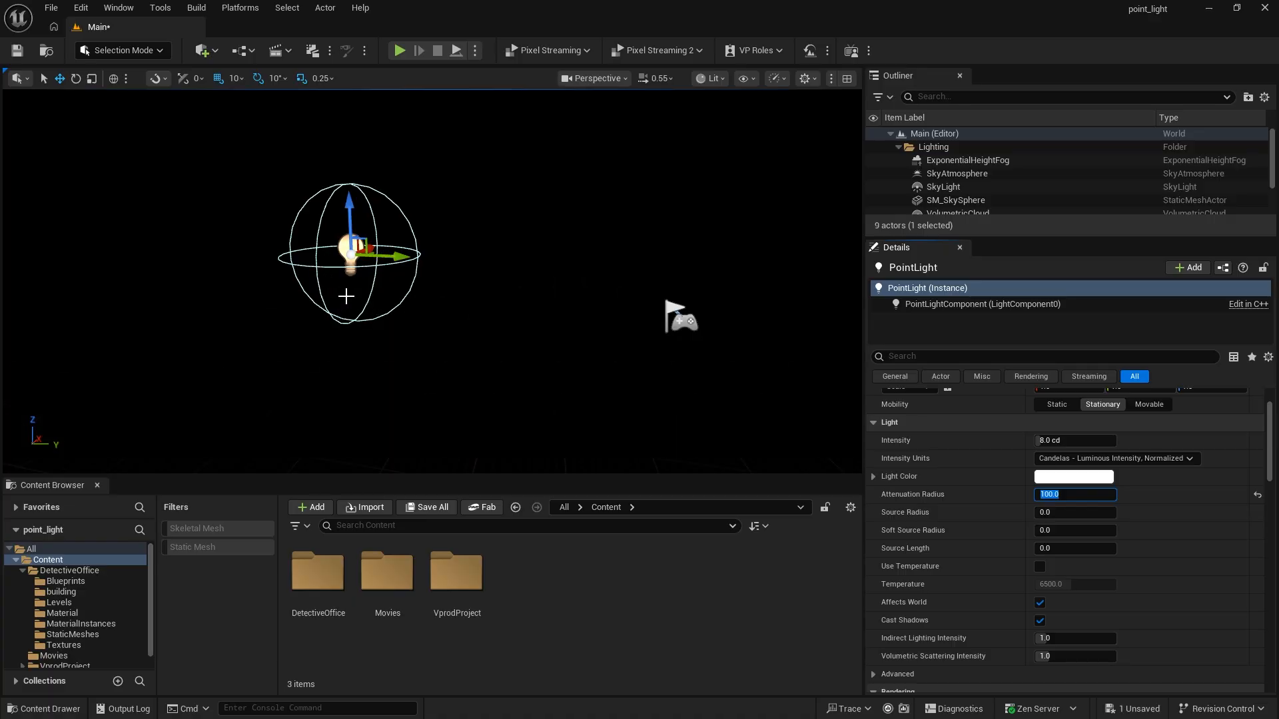
- Compare larger Attenuation Radius values for the point light: 500, 1000 and 5000
{"action": "type", "text": "500"}
{"action": "key", "text": "Return"}
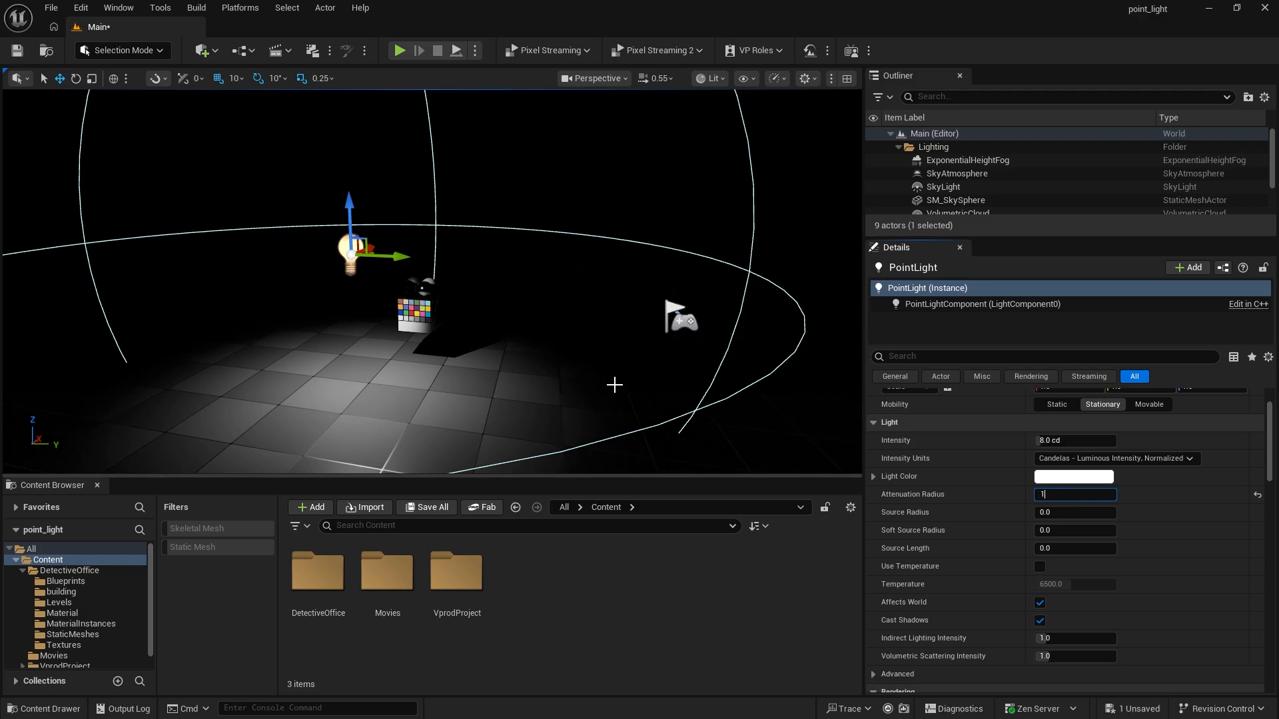
{"action": "key", "text": "Return"}
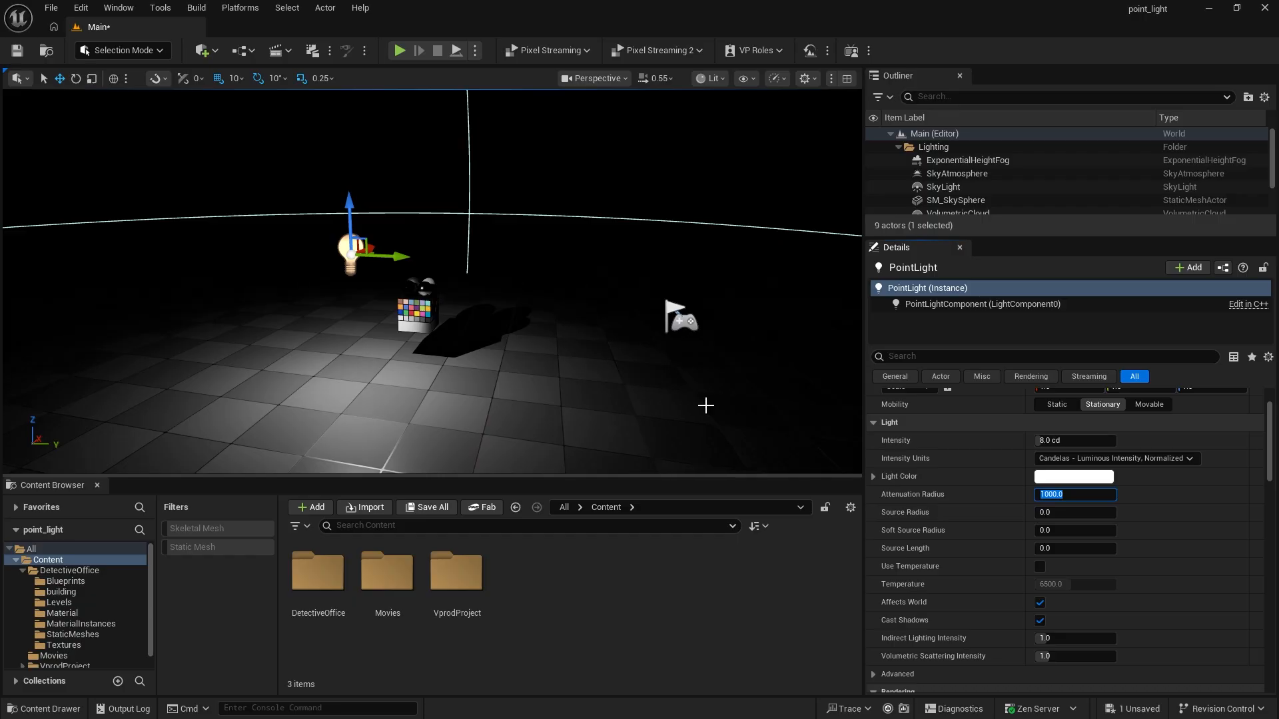
{"action": "type", "text": "5000"}
{"action": "key", "text": "Return"}
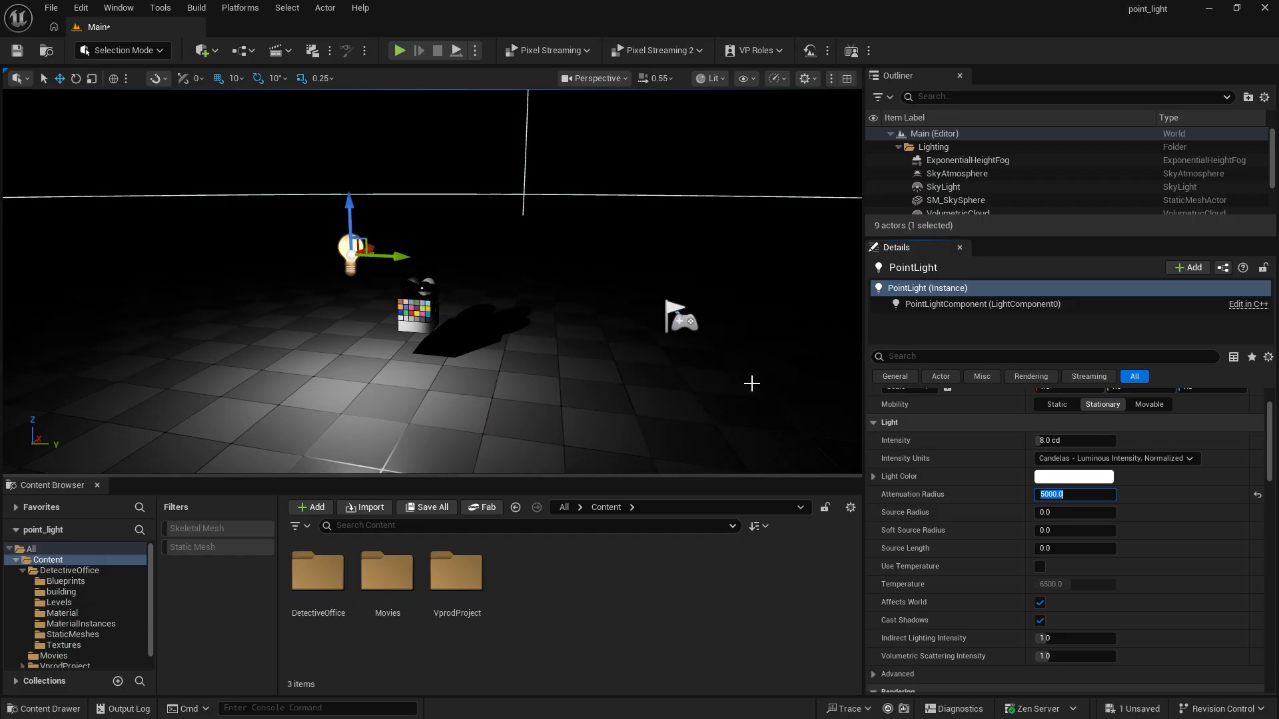
- Reduce the point light's Attenuation Radius to 100 for comparison and return it to 1000
{"action": "type", "text": "100"}
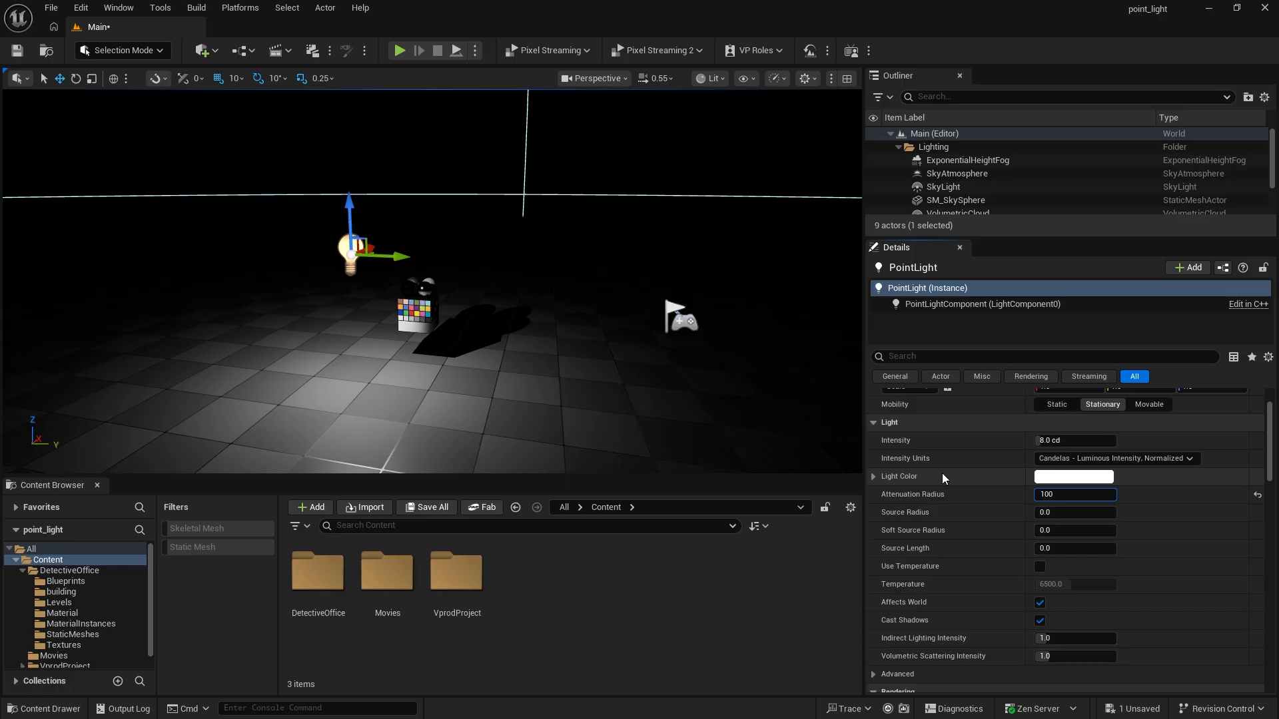
{"action": "key", "text": "Return"}
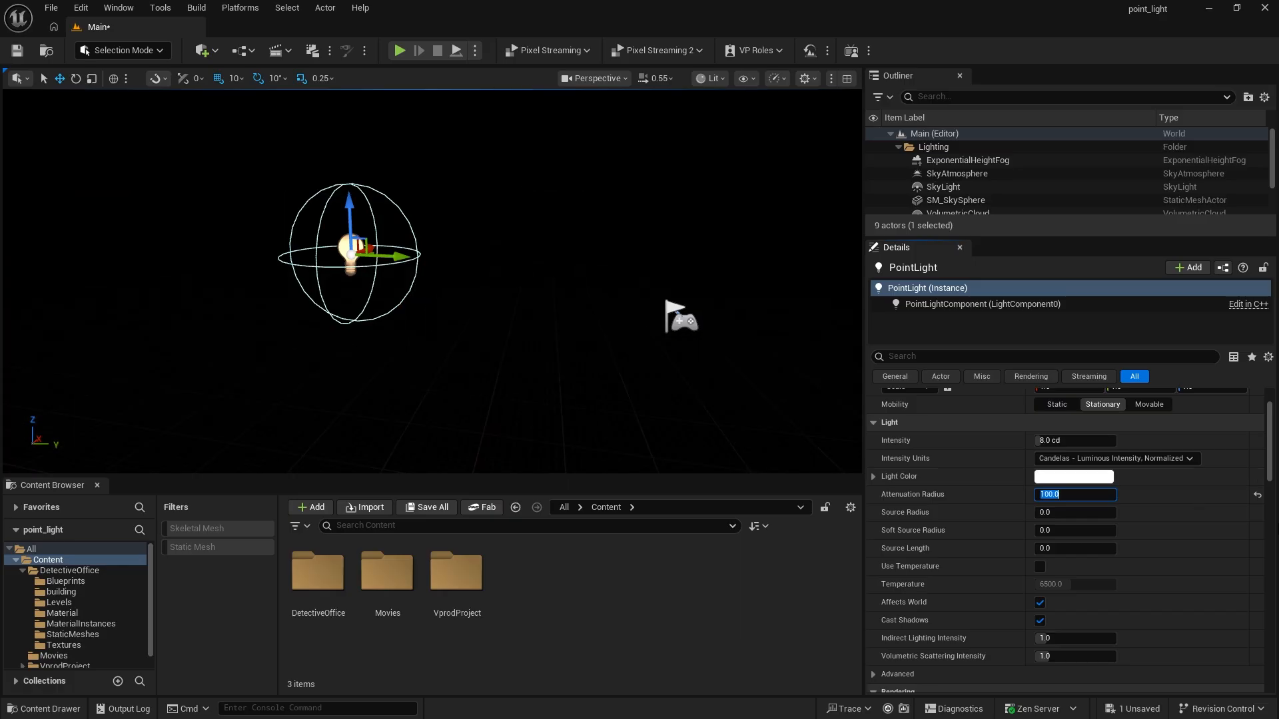
{"action": "type", "text": "1000"}
{"action": "key", "text": "Return"}
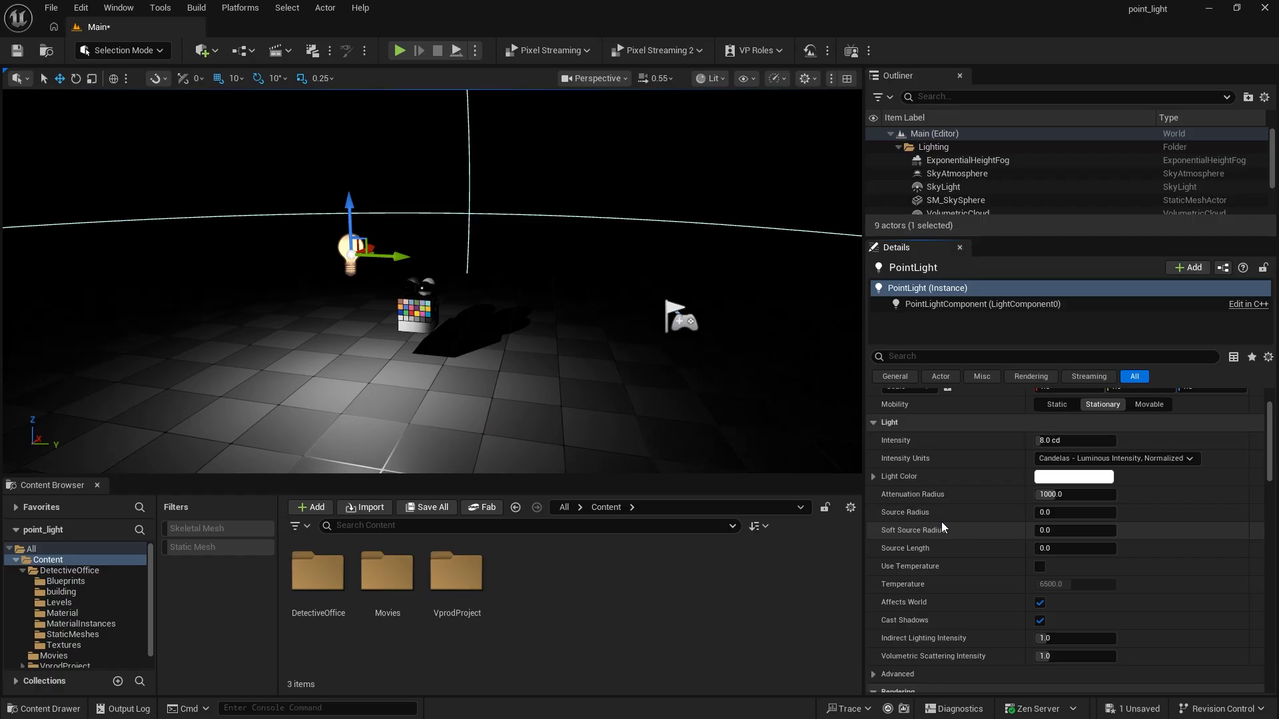
- Set the point light's Source Radius to 16 to study its reflection on the calibrator's spheres and the shadow edges
{"action": "scroll", "coordinate": [336, 253], "scroll_direction": "up", "scroll_amount": 3}
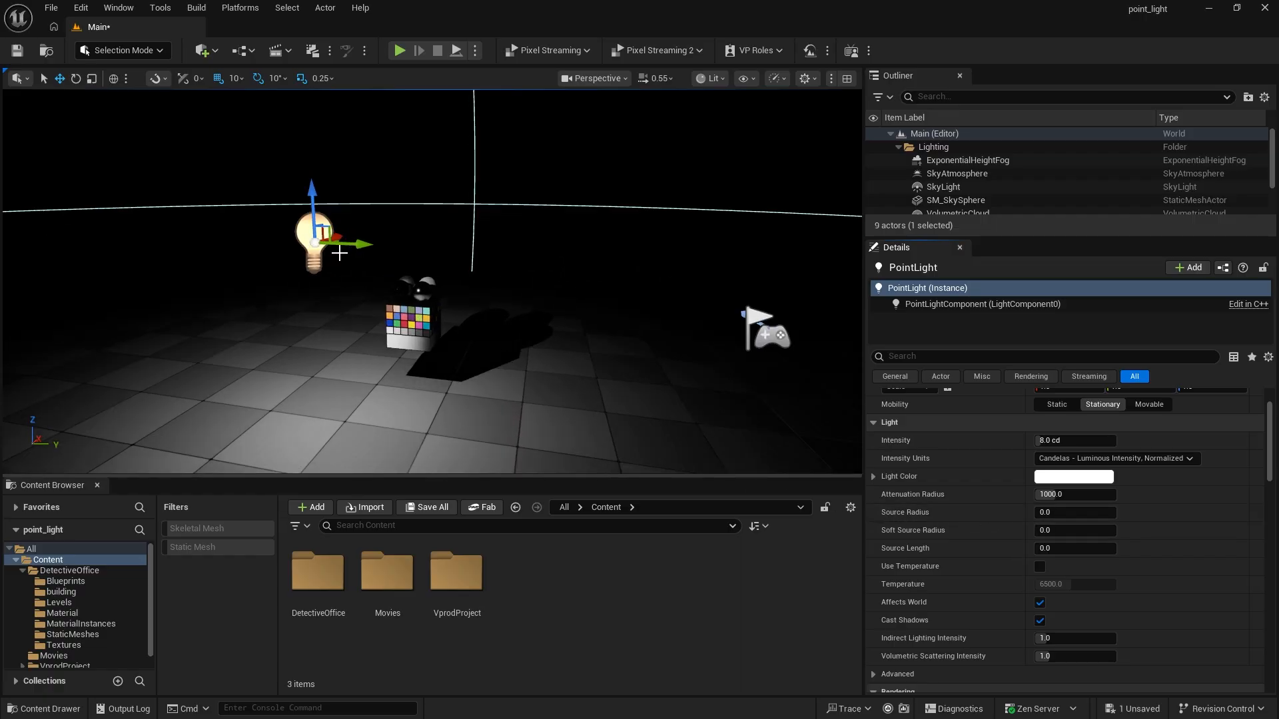
{"action": "scroll", "coordinate": [227, 233], "scroll_direction": "up", "scroll_amount": 3}
{"action": "middle_click_drag", "start_coordinate": [275, 253], "coordinate": [167, 254]}
{"action": "scroll", "coordinate": [274, 254], "scroll_direction": "down", "scroll_amount": 3}
{"action": "key", "text": "d"}
{"action": "right_click_drag", "start_coordinate": [610, 244], "coordinate": [610, 244]}
{"action": "scroll", "coordinate": [610, 244], "scroll_direction": "down", "scroll_amount": 1}
{"action": "scroll", "coordinate": [614, 242], "scroll_direction": "up", "scroll_amount": 3}
{"action": "scroll", "coordinate": [614, 242], "scroll_direction": "down", "scroll_amount": 3}
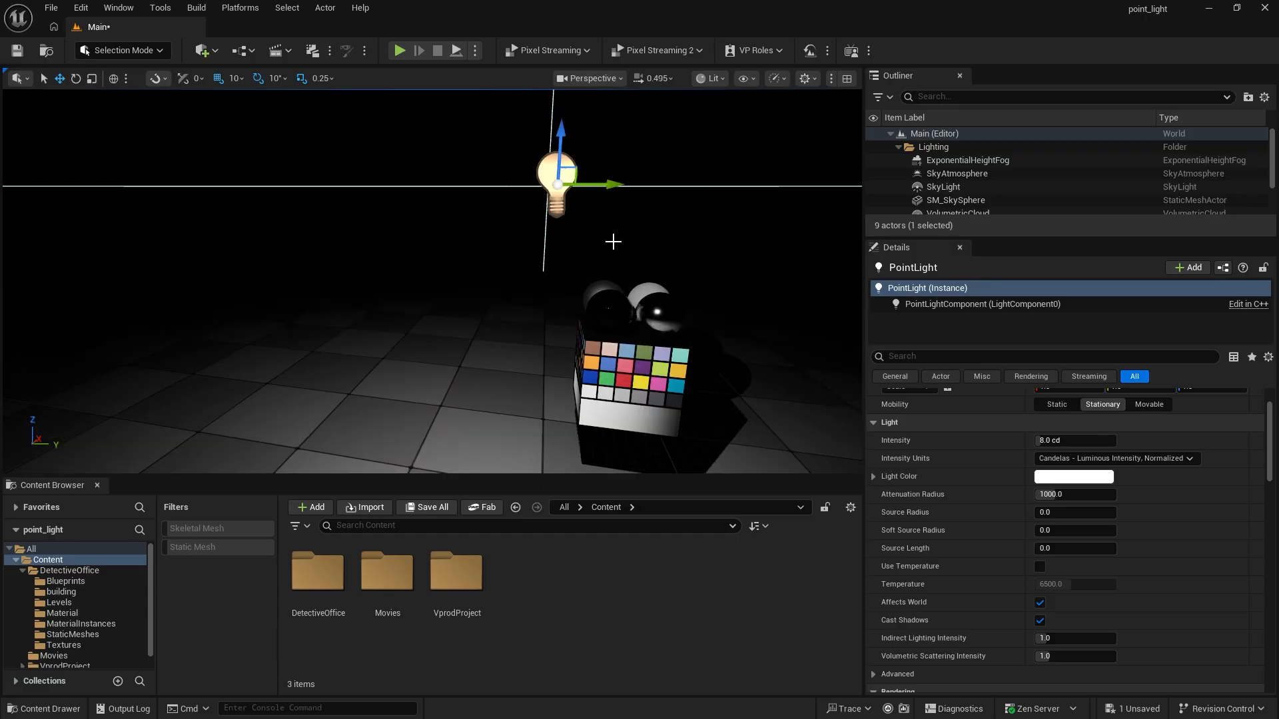
{"action": "left_click_drag", "start_coordinate": [642, 248], "coordinate": [646, 220]}
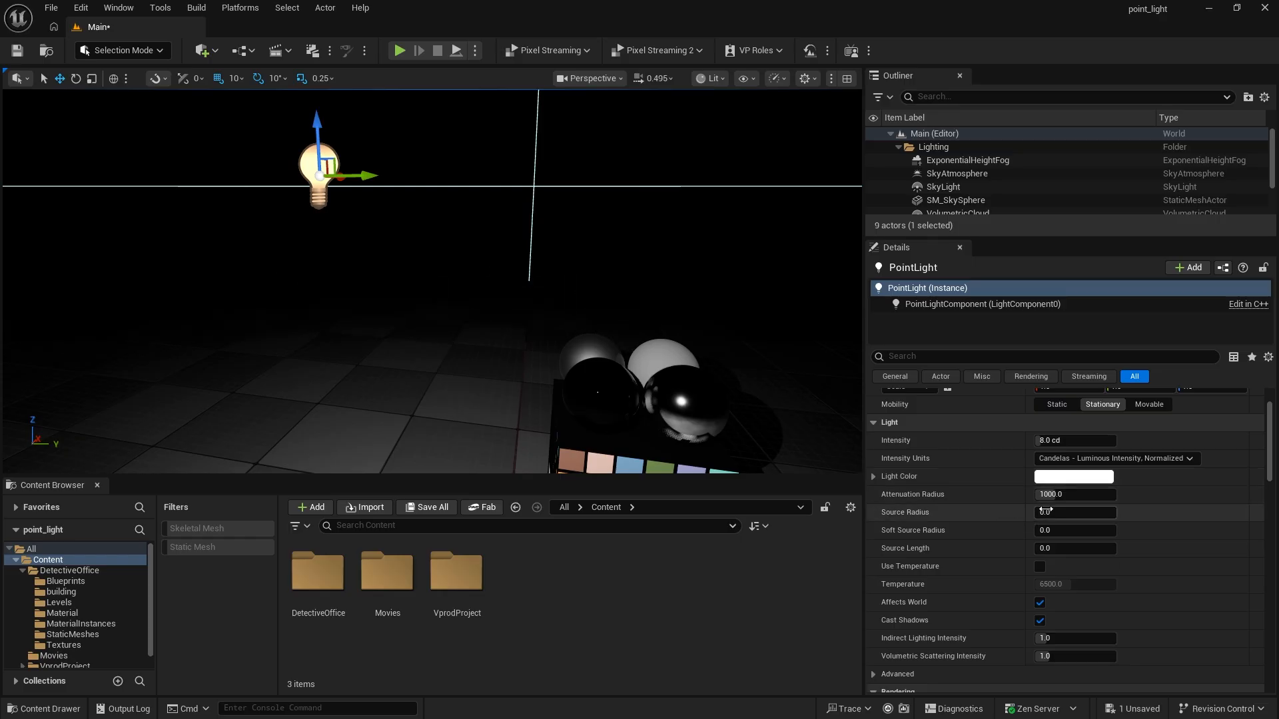
{"action": "mouse_move", "coordinate": [1046, 511]}
{"action": "left_mouse_down"}
{"action": "mouse_move", "coordinate": [1059, 511]}
{"action": "mouse_move", "coordinate": [1048, 511]}
{"action": "left_mouse_up"}
{"action": "scroll", "coordinate": [515, 391], "scroll_direction": "down", "scroll_amount": 5}
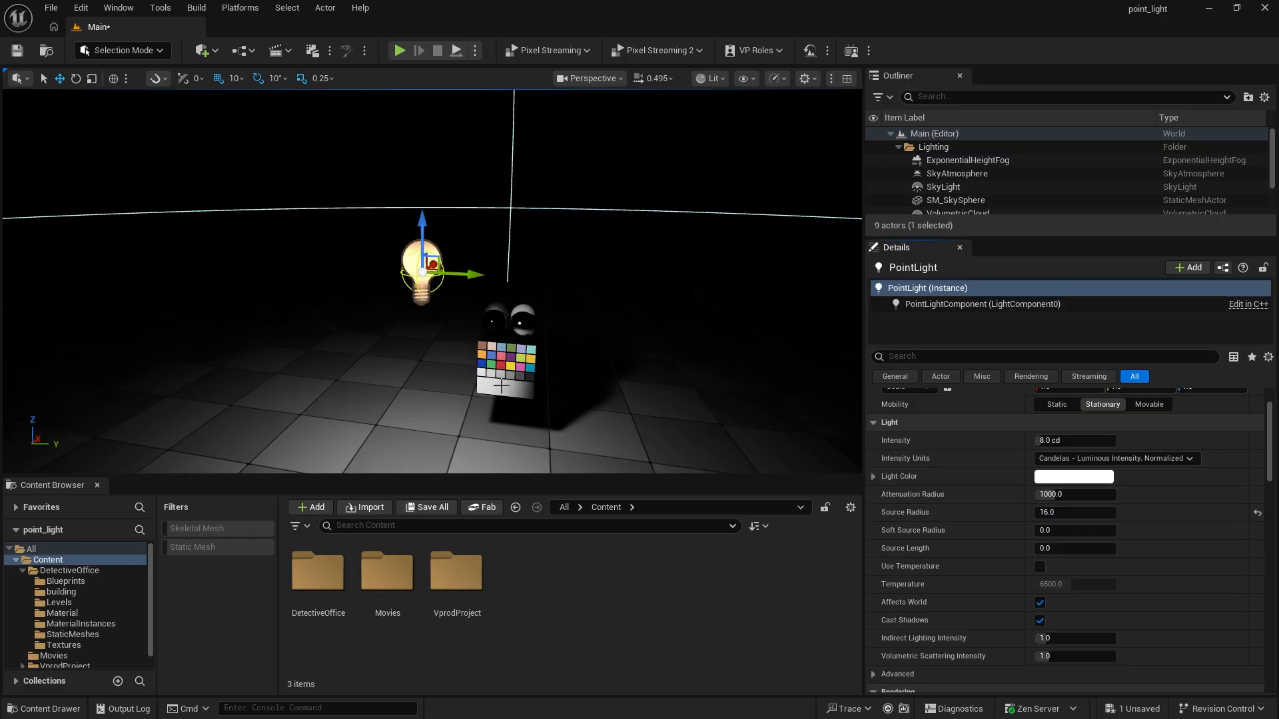
- Try much larger Source Radius values on the point light, down to 152, and reset the property to its default
{"action": "left_click_drag", "start_coordinate": [1066, 512], "coordinate": [1083, 512]}
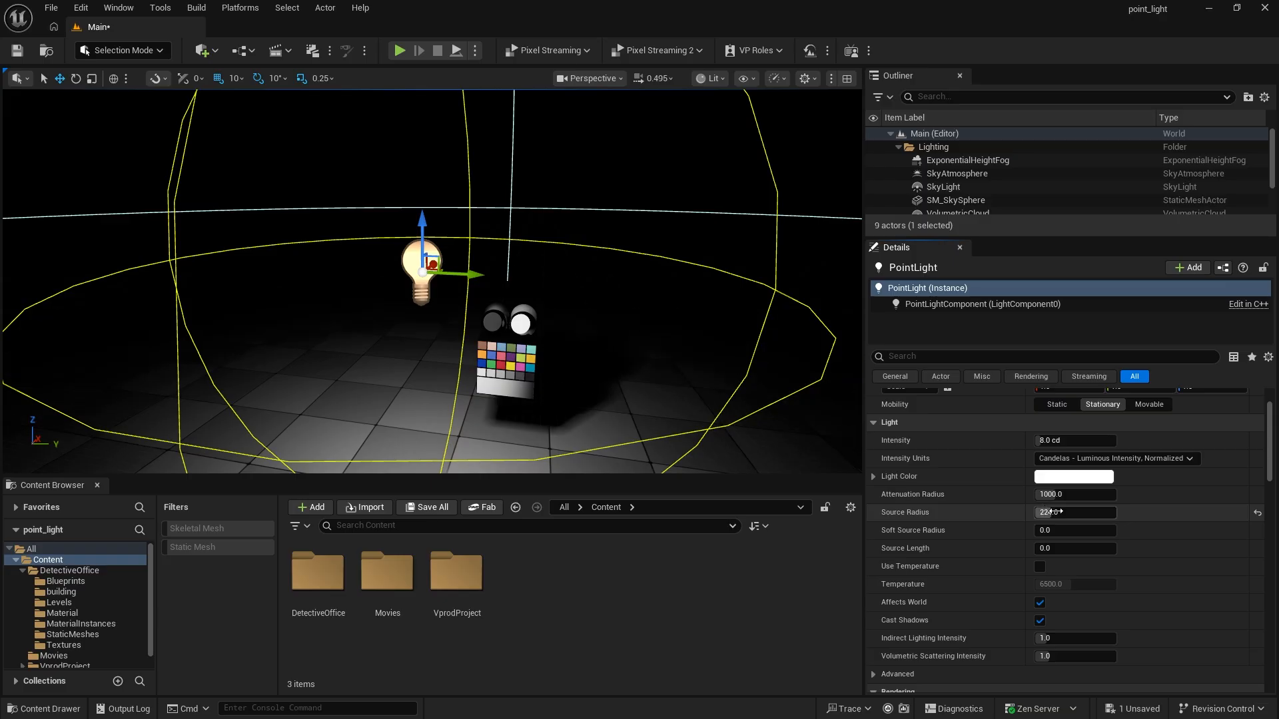
{"action": "left_click_drag", "start_coordinate": [1053, 511], "coordinate": [1029, 511]}
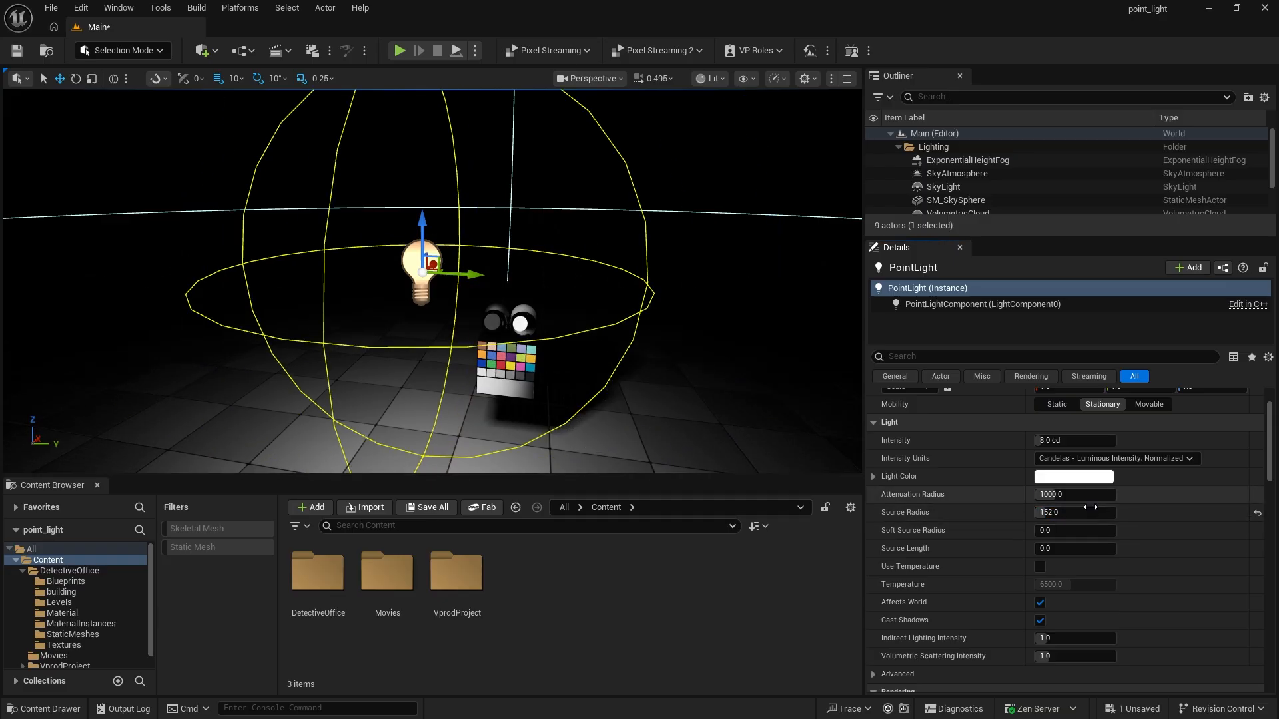
{"action": "left_click", "coordinate": [1257, 514]}
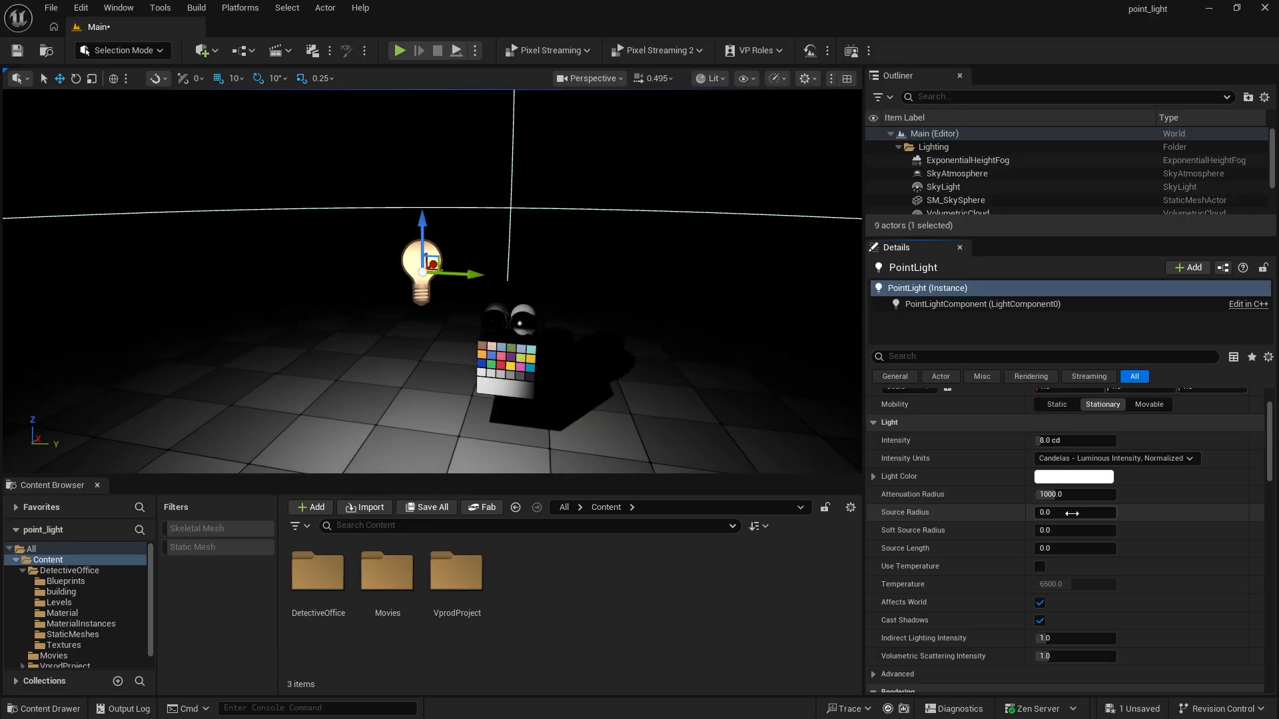
- Test the point light's Source Radius at 0.5 and about 136.5, and raise its Soft Source Radius to 40
{"action": "left_click", "coordinate": [1066, 513]}
{"action": "left_click", "coordinate": [1142, 527]}
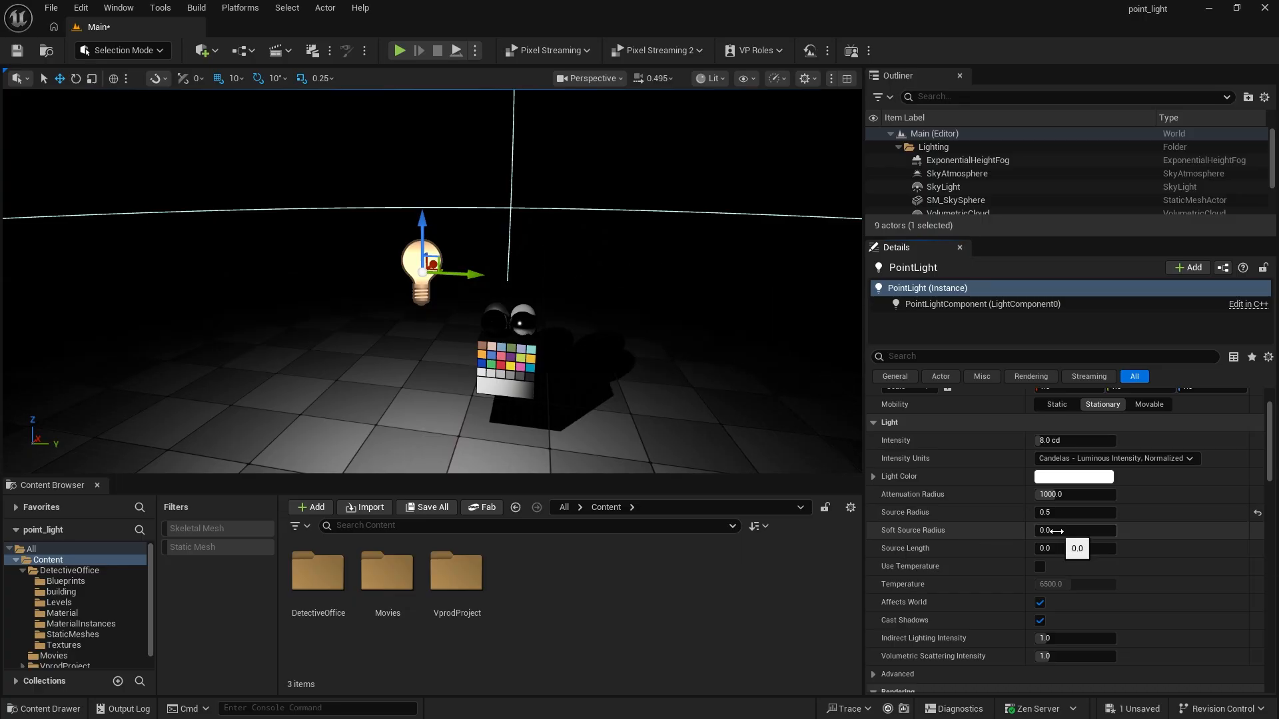
{"action": "mouse_move", "coordinate": [1056, 531]}
{"action": "left_mouse_down"}
{"action": "mouse_move", "coordinate": [1109, 531]}
{"action": "mouse_move", "coordinate": [1059, 531]}
{"action": "mouse_move", "coordinate": [1060, 513]}
{"action": "left_mouse_up"}
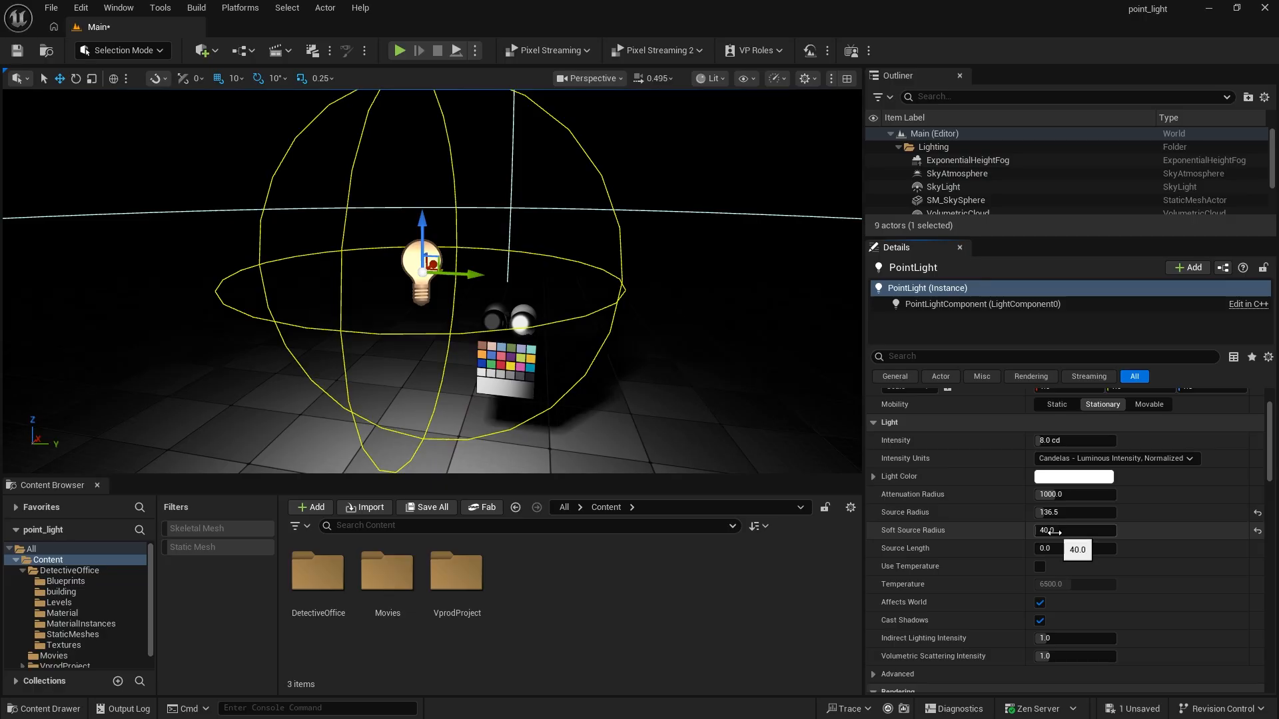
- Lower the point light's Soft Source Radius to 0 and raise it to 72, comparing the reflections on the calibrator's spheres
{"action": "mouse_move", "coordinate": [1056, 533]}
{"action": "left_mouse_down"}
{"action": "mouse_move", "coordinate": [1086, 533]}
{"action": "mouse_move", "coordinate": [1047, 533]}
{"action": "left_mouse_up"}
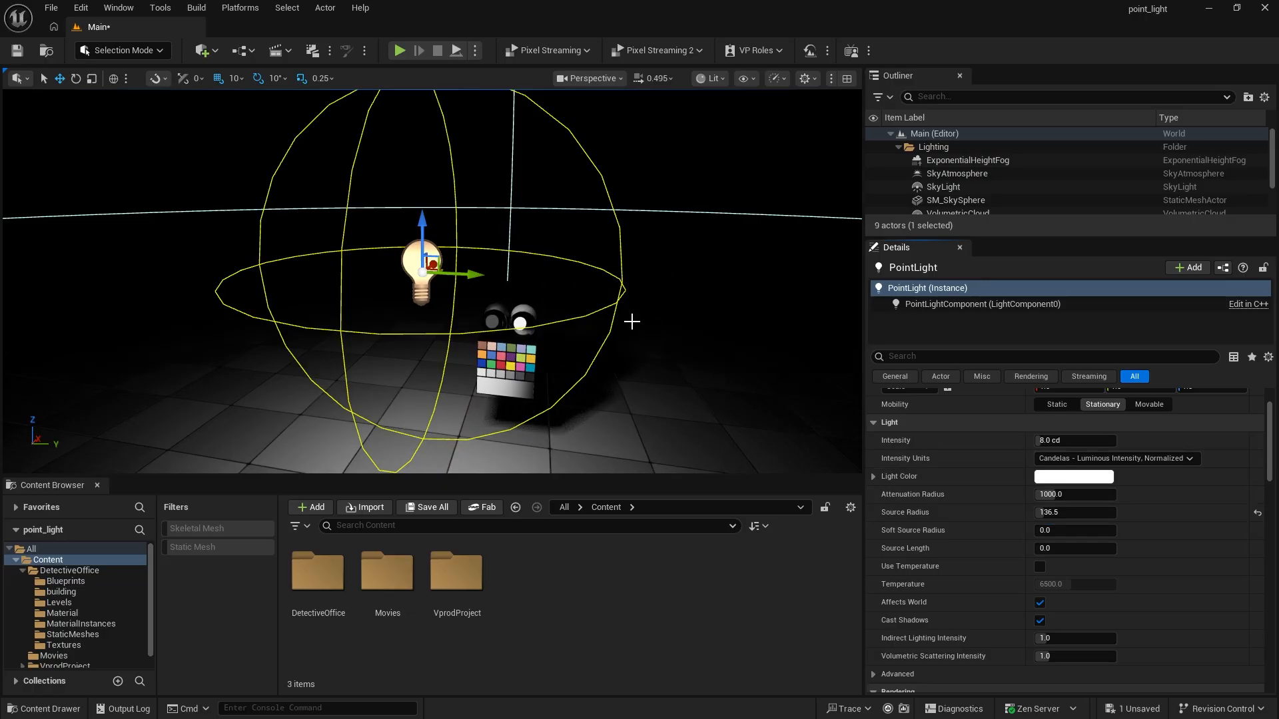
{"action": "scroll", "coordinate": [586, 301], "scroll_direction": "up", "scroll_amount": 8}
{"action": "scroll", "coordinate": [594, 316], "scroll_direction": "up", "scroll_amount": 10}
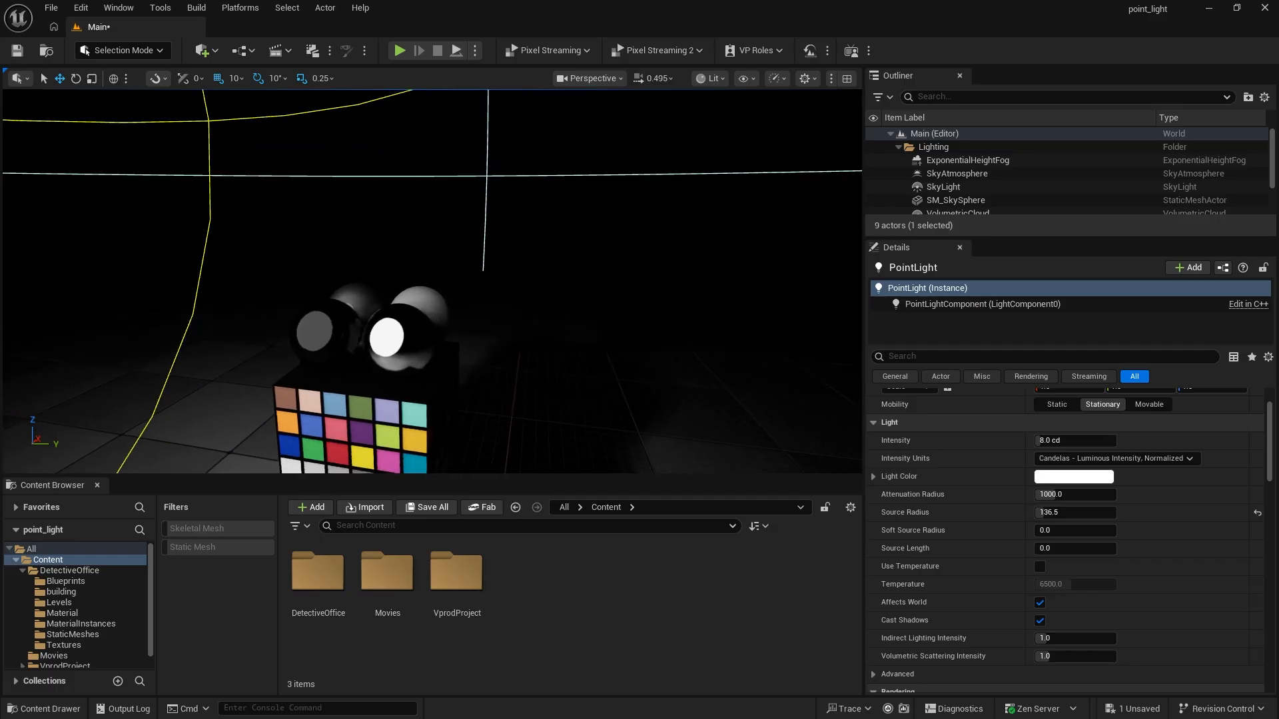
{"action": "middle_click_drag", "start_coordinate": [468, 291], "coordinate": [404, 288]}
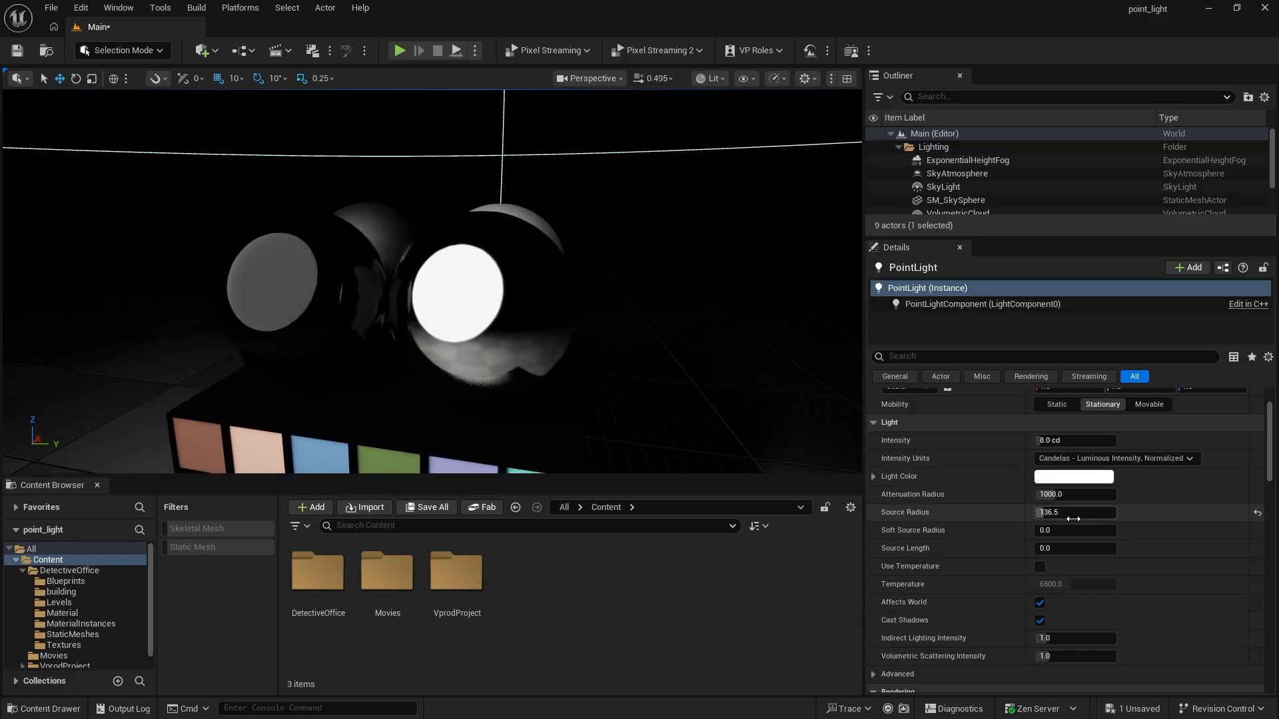
{"action": "mouse_move", "coordinate": [1069, 530]}
{"action": "left_mouse_down"}
{"action": "mouse_move", "coordinate": [1106, 530]}
{"action": "mouse_move", "coordinate": [1092, 530]}
{"action": "left_mouse_up"}
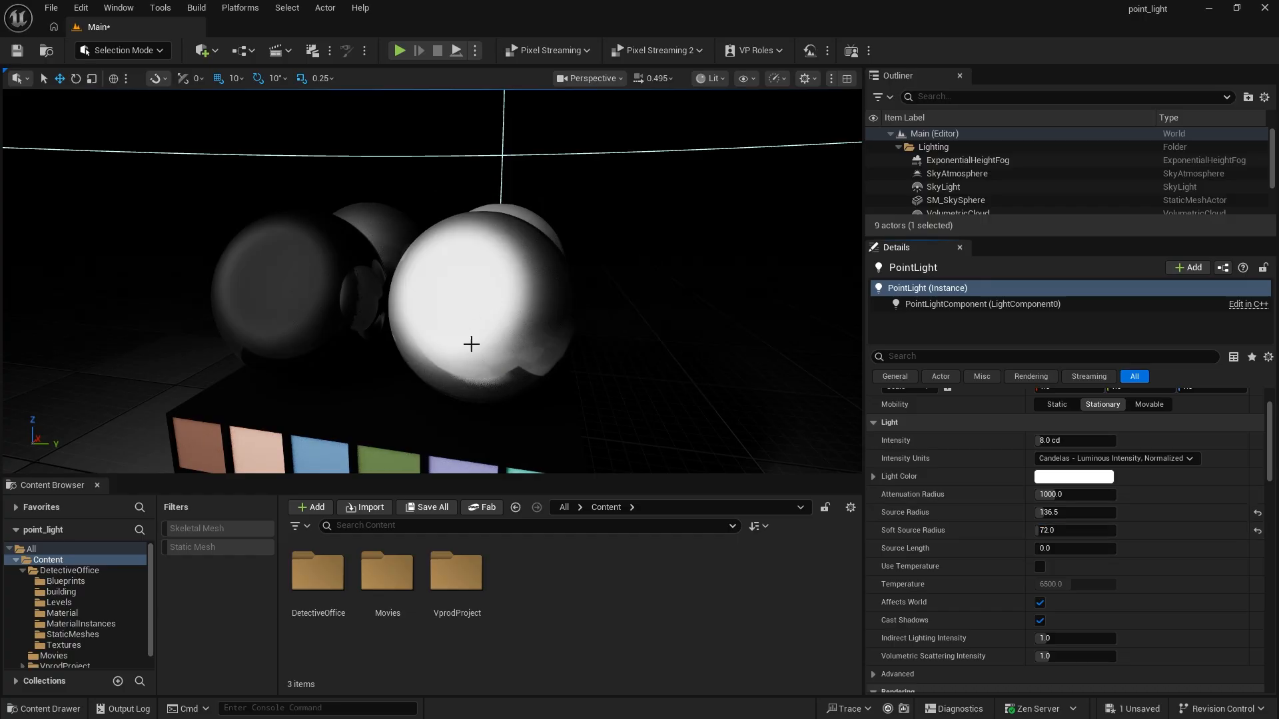
- Return the point light's Source Radius and Soft Source Radius to 0
{"action": "left_click_drag", "start_coordinate": [1063, 513], "coordinate": [1087, 524]}
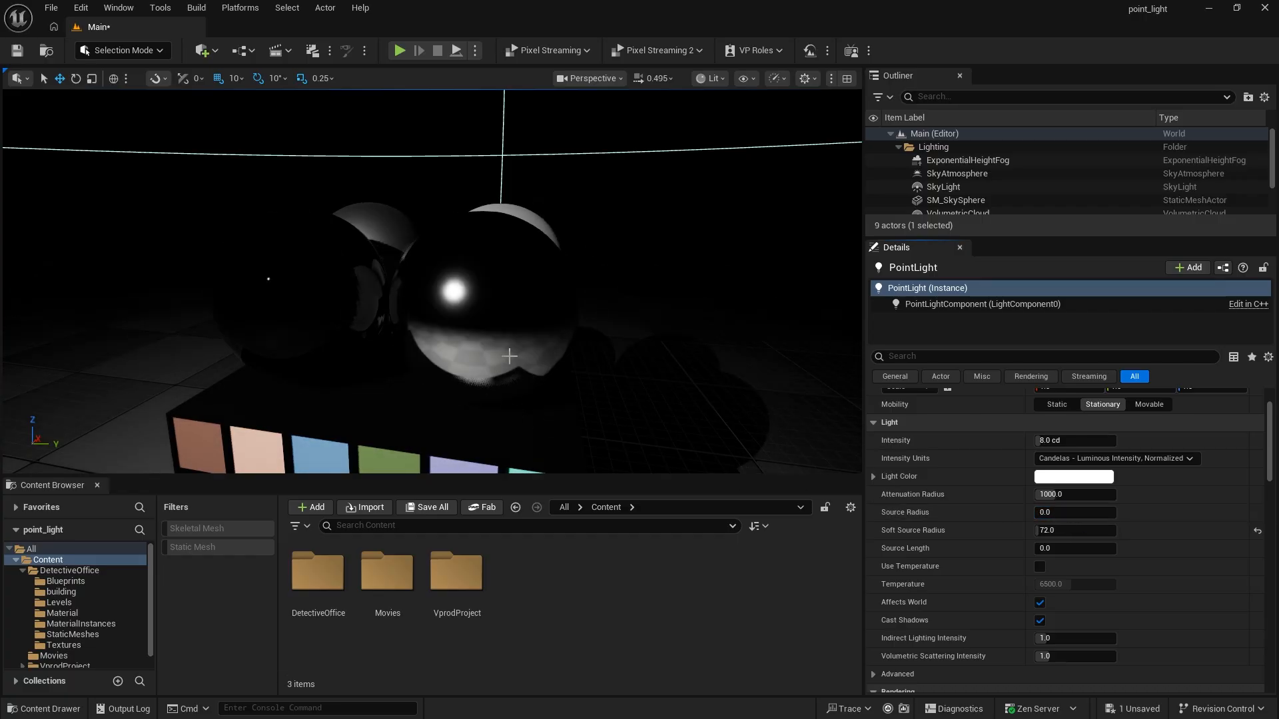
{"action": "left_click_drag", "start_coordinate": [1061, 525], "coordinate": [1019, 525]}
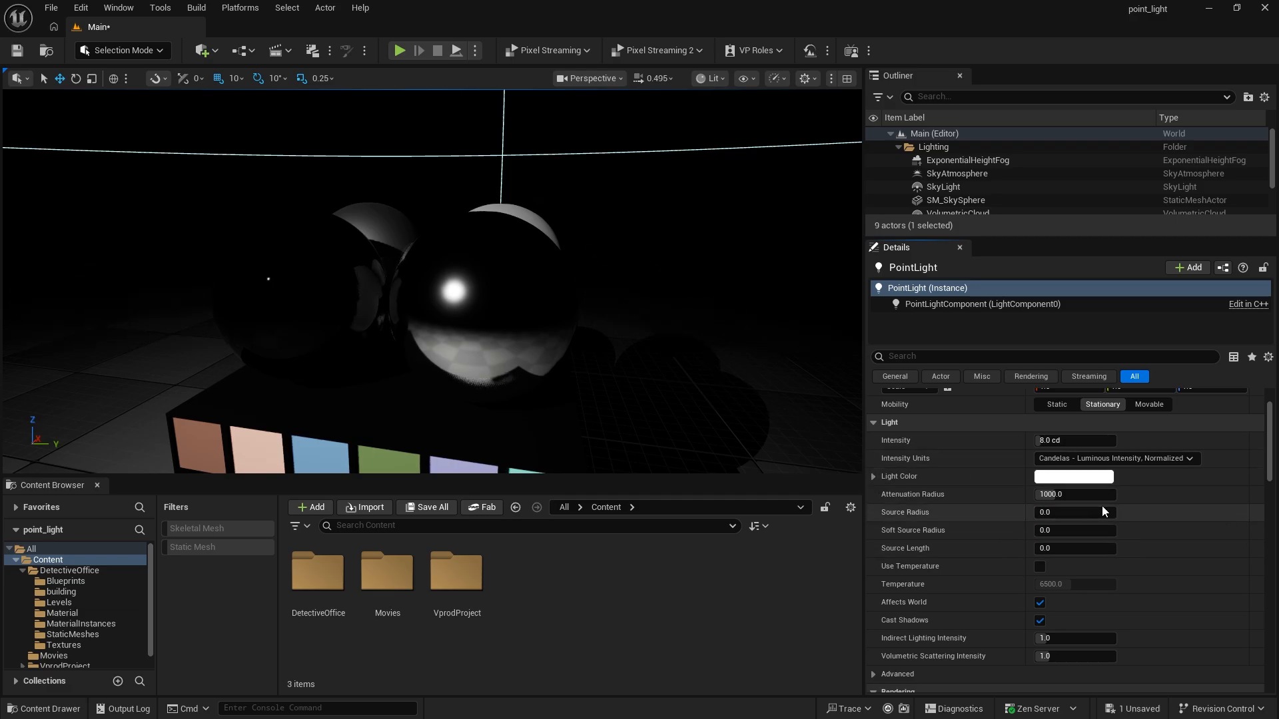
- Try the point light's Source Radius at 1 and 10, then vary its Soft Source Radius briefly and return it to 0
{"action": "left_click", "coordinate": [1090, 511]}
{"action": "type", "text": "1"}
{"action": "key", "text": "Return"}
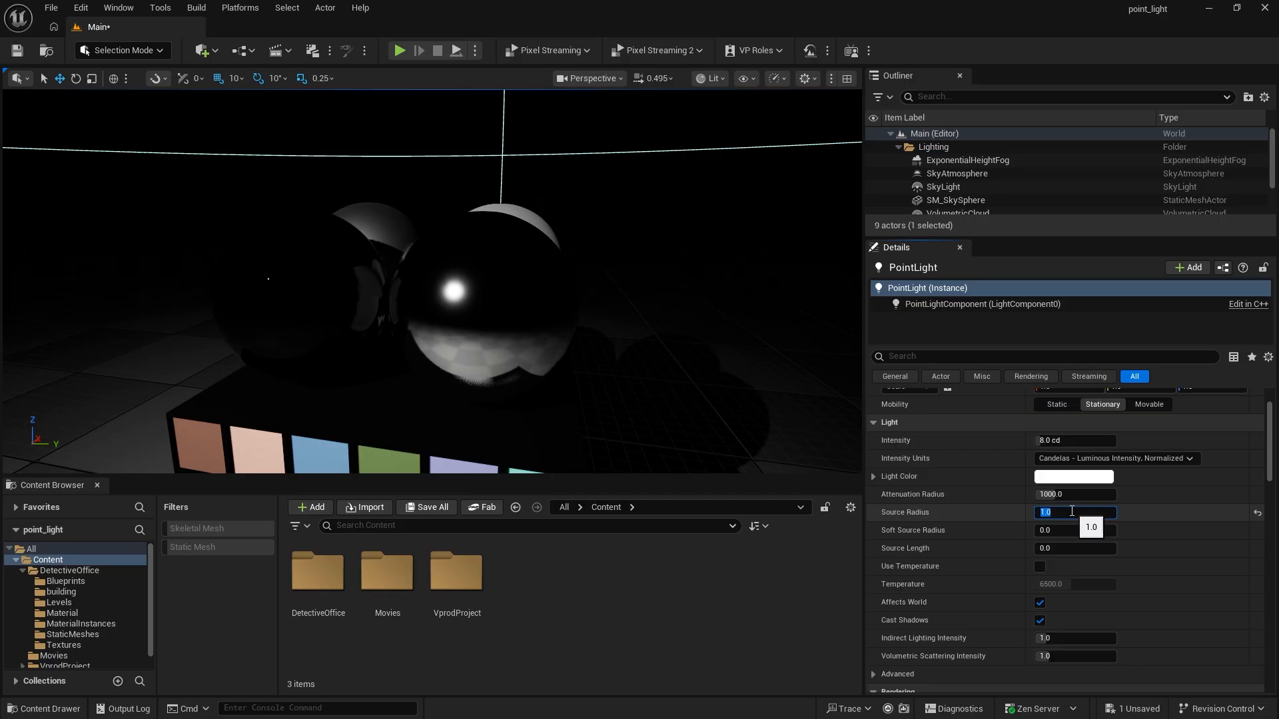
{"action": "type", "text": "0"}
{"action": "key", "text": "Return"}
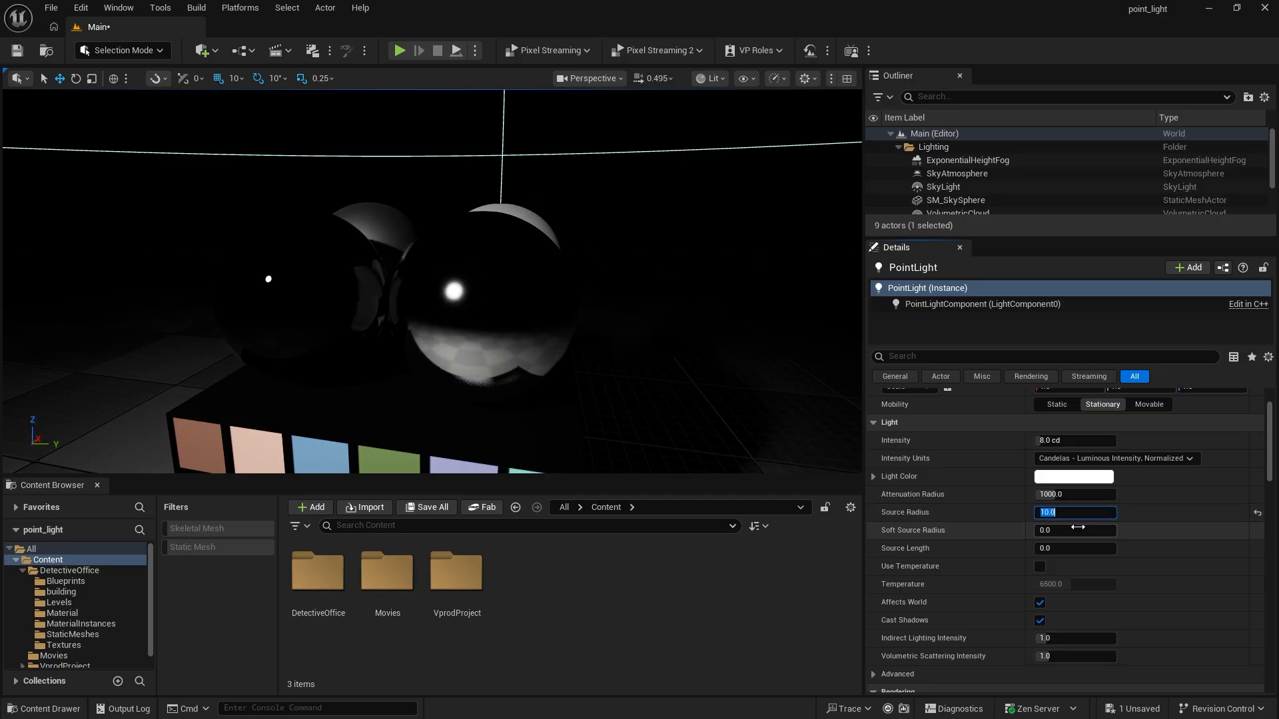
{"action": "left_click", "coordinate": [1059, 536]}
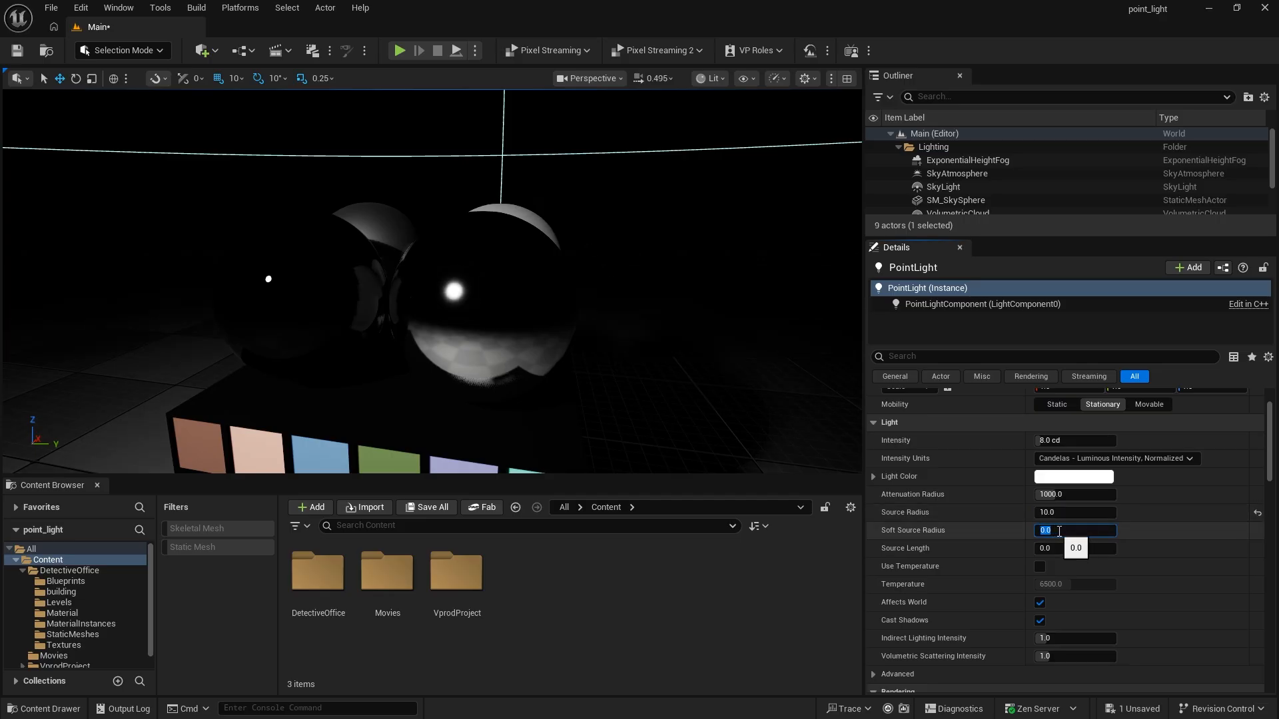
{"action": "mouse_move", "coordinate": [1070, 532]}
{"action": "left_mouse_down"}
{"action": "mouse_move", "coordinate": [1119, 532]}
{"action": "mouse_move", "coordinate": [1075, 532]}
{"action": "left_mouse_up"}
{"action": "left_click_drag", "start_coordinate": [1071, 531], "coordinate": [1039, 531]}
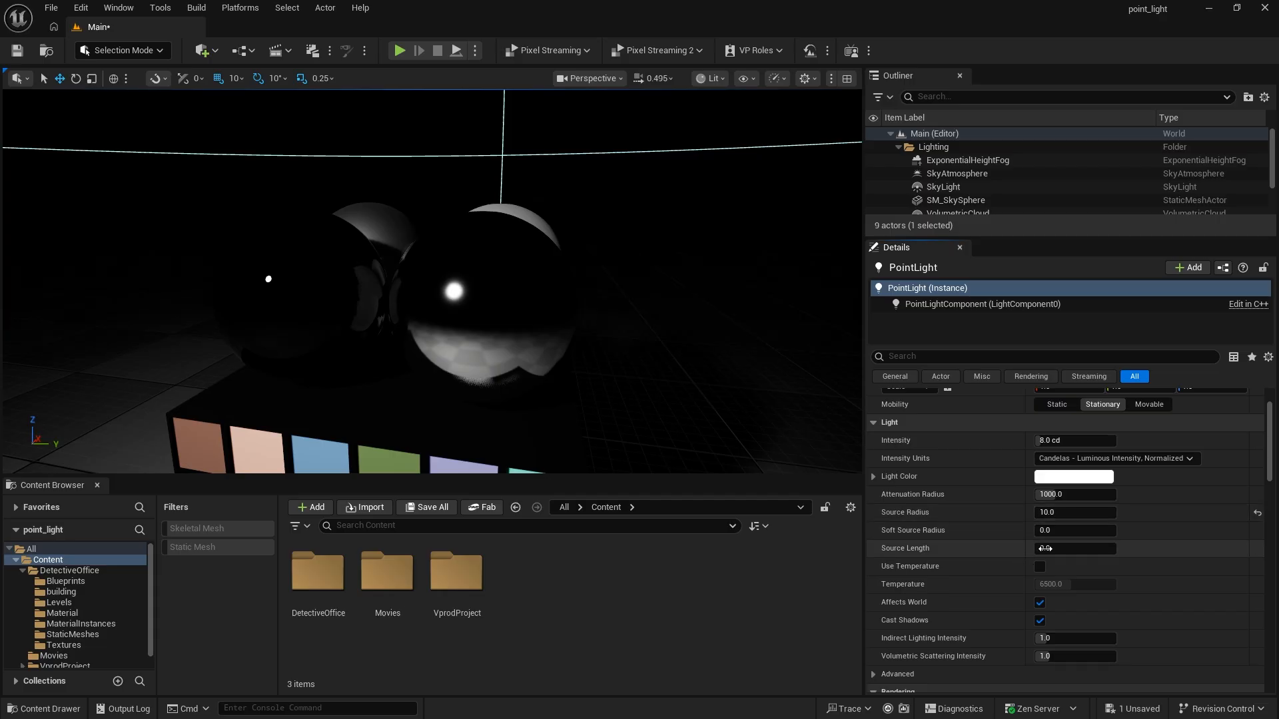
- Try a Source Length of 216 to study the stretched reflections, and reset Source Length and Source Radius to their defaults
{"action": "scroll", "coordinate": [347, 361], "scroll_direction": "down", "scroll_amount": 6}
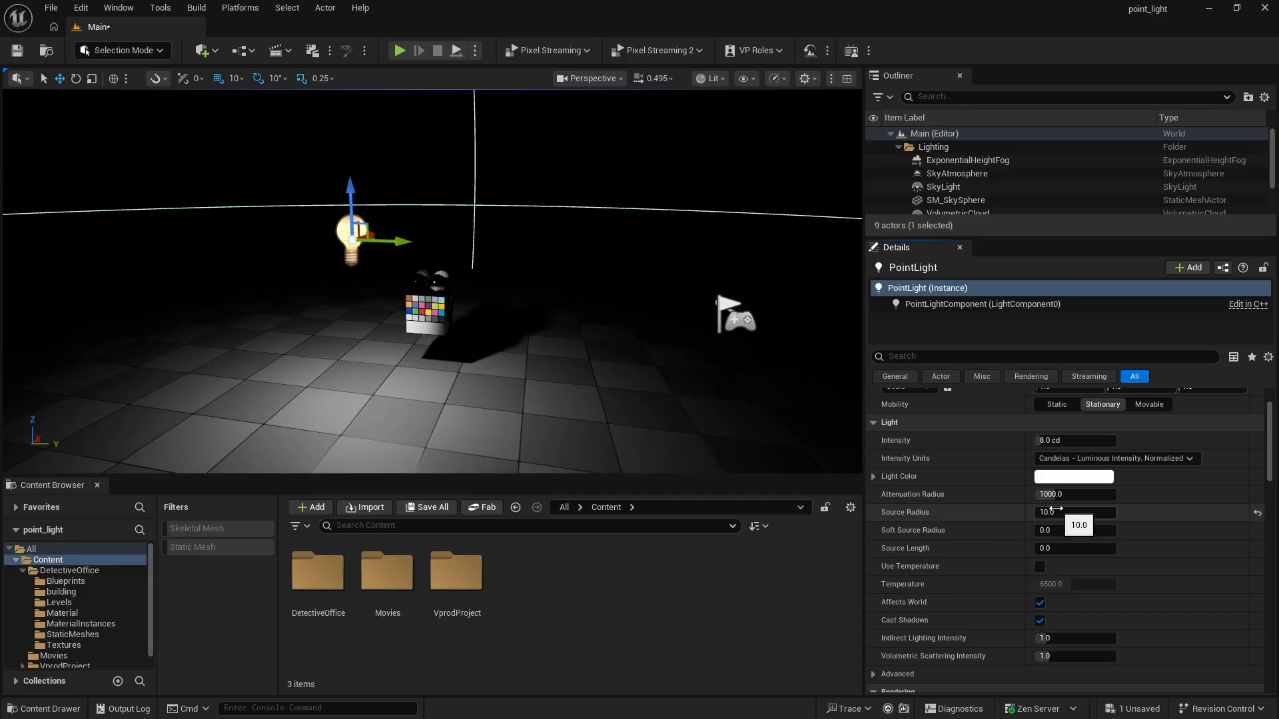
{"action": "left_click_drag", "start_coordinate": [1055, 548], "coordinate": [1072, 548]}
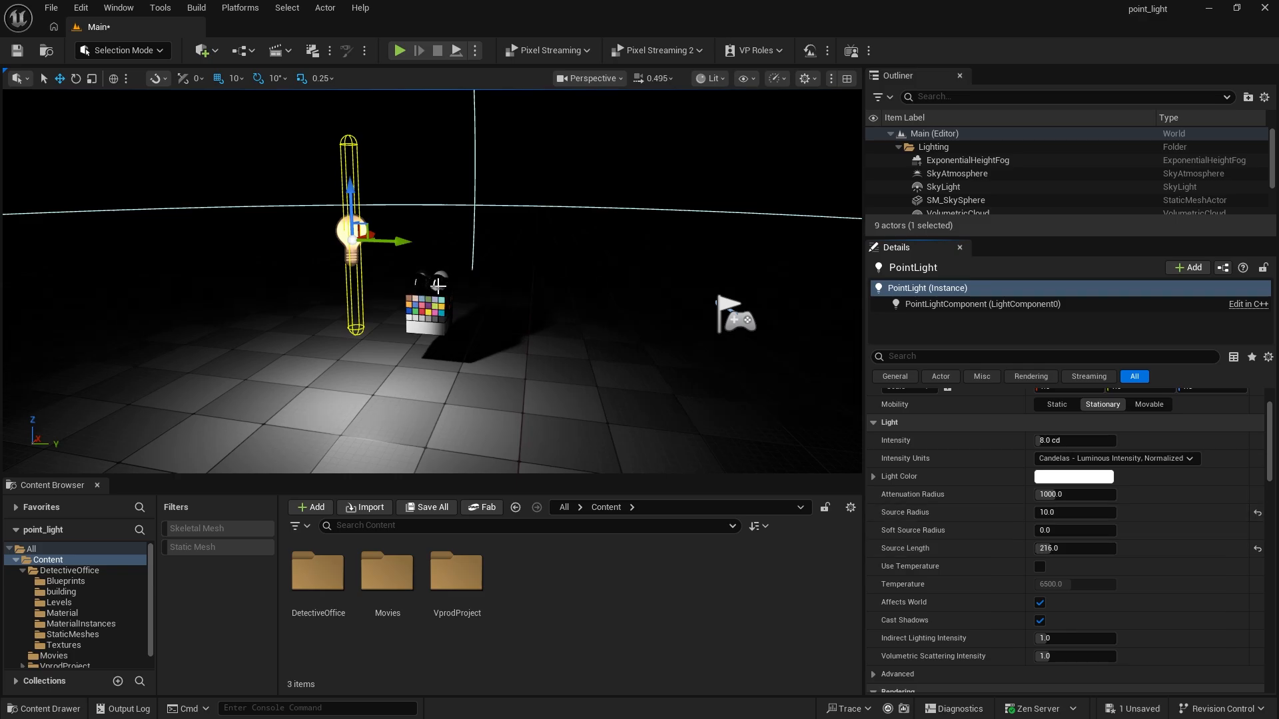
{"action": "scroll", "coordinate": [482, 278], "scroll_direction": "up", "scroll_amount": 5}
{"action": "scroll", "coordinate": [482, 277], "scroll_direction": "up", "scroll_amount": 5}
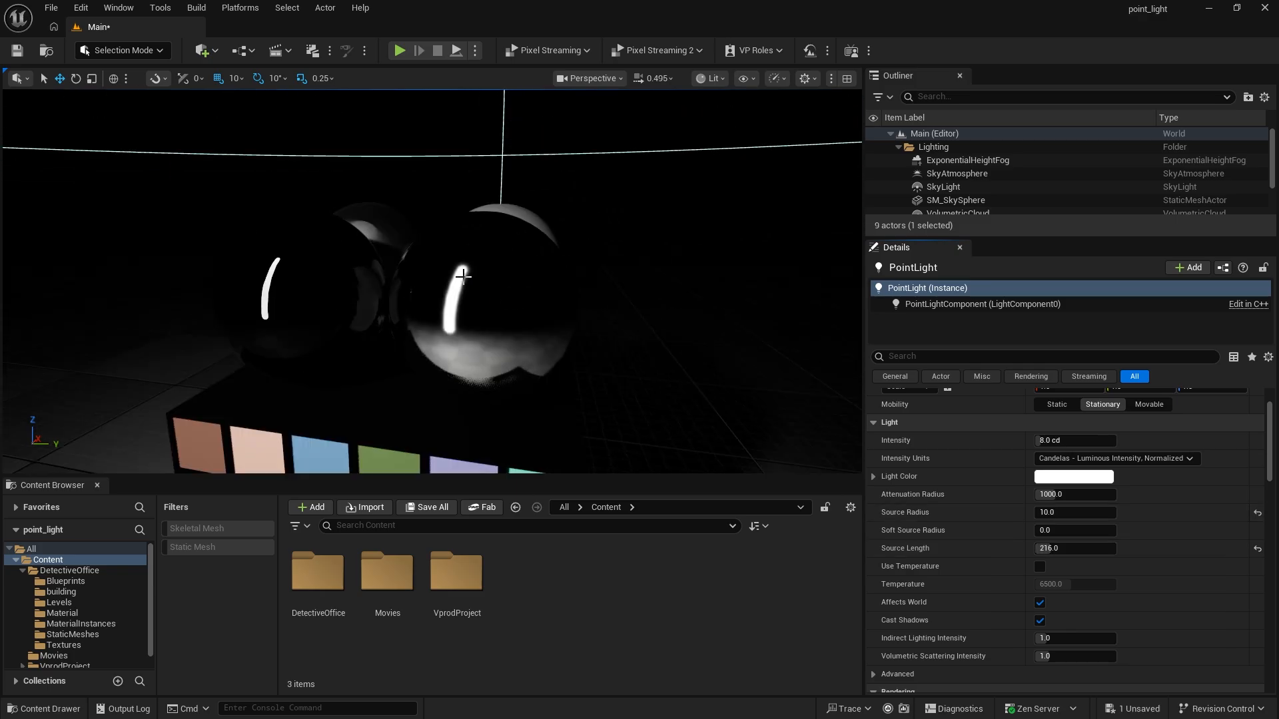
{"action": "scroll", "coordinate": [473, 293], "scroll_direction": "down", "scroll_amount": 8}
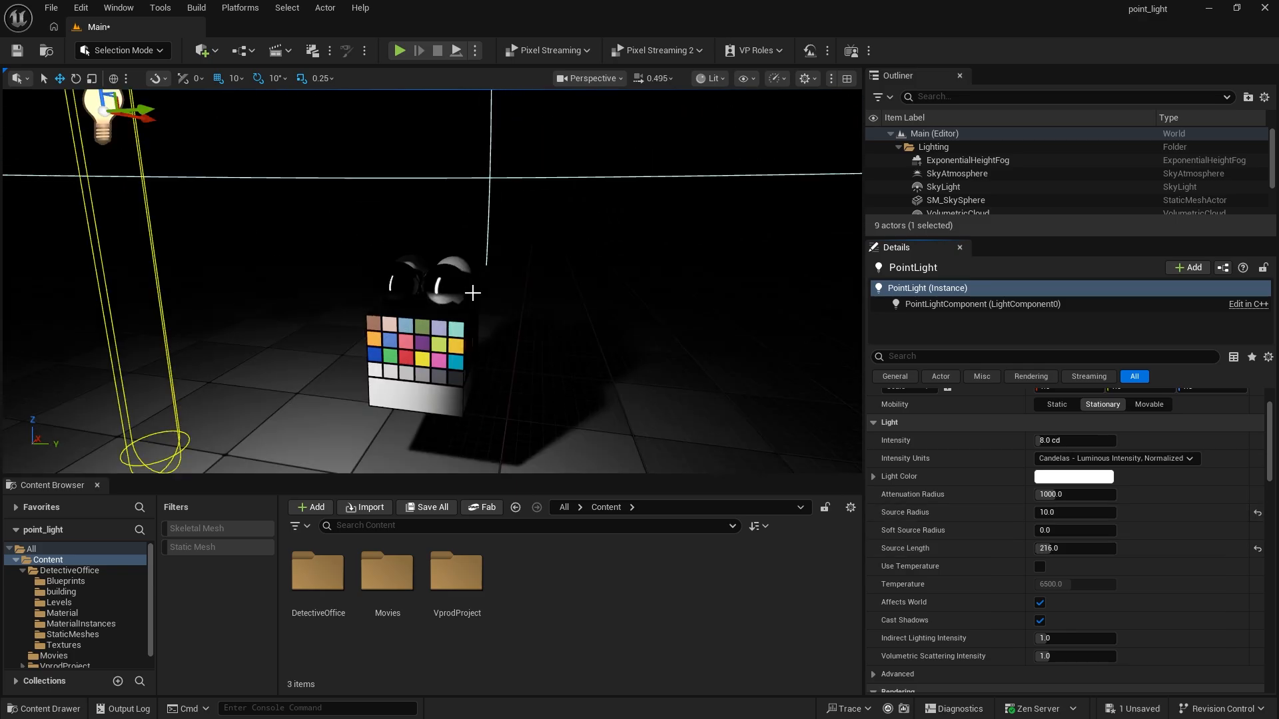
{"action": "scroll", "coordinate": [473, 293], "scroll_direction": "down", "scroll_amount": 3}
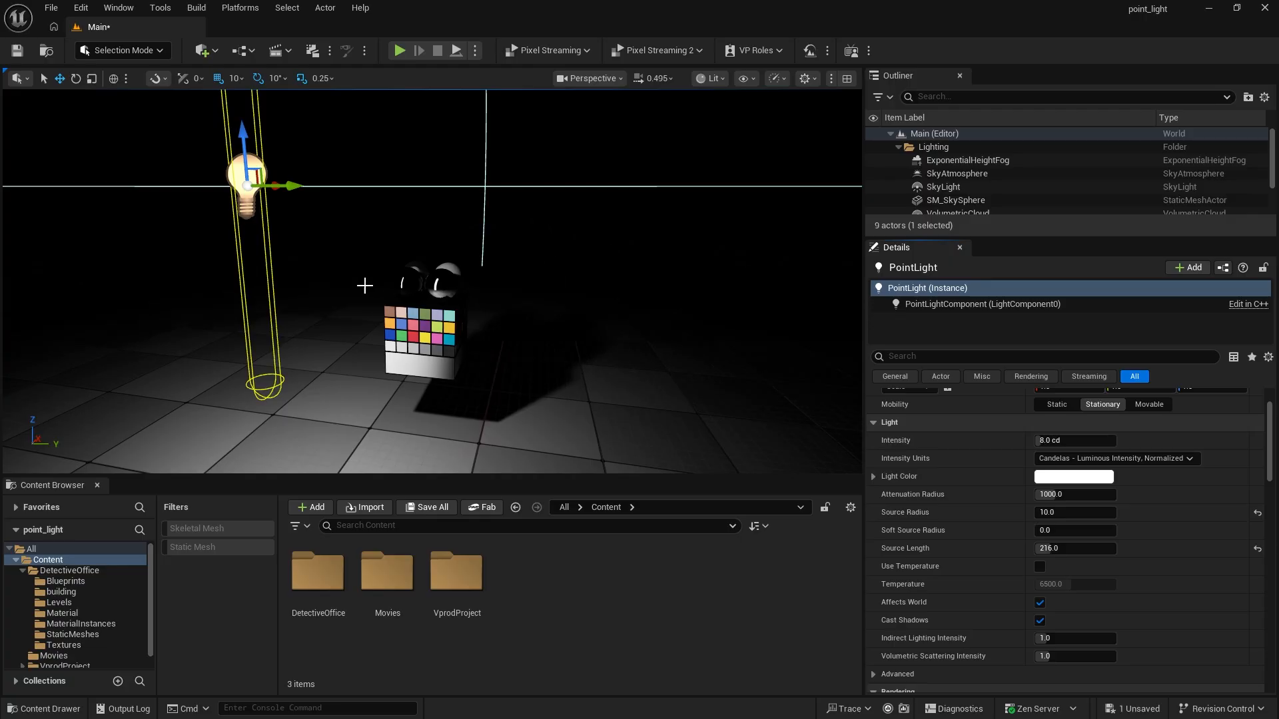
{"action": "scroll", "coordinate": [365, 285], "scroll_direction": "down", "scroll_amount": 4}
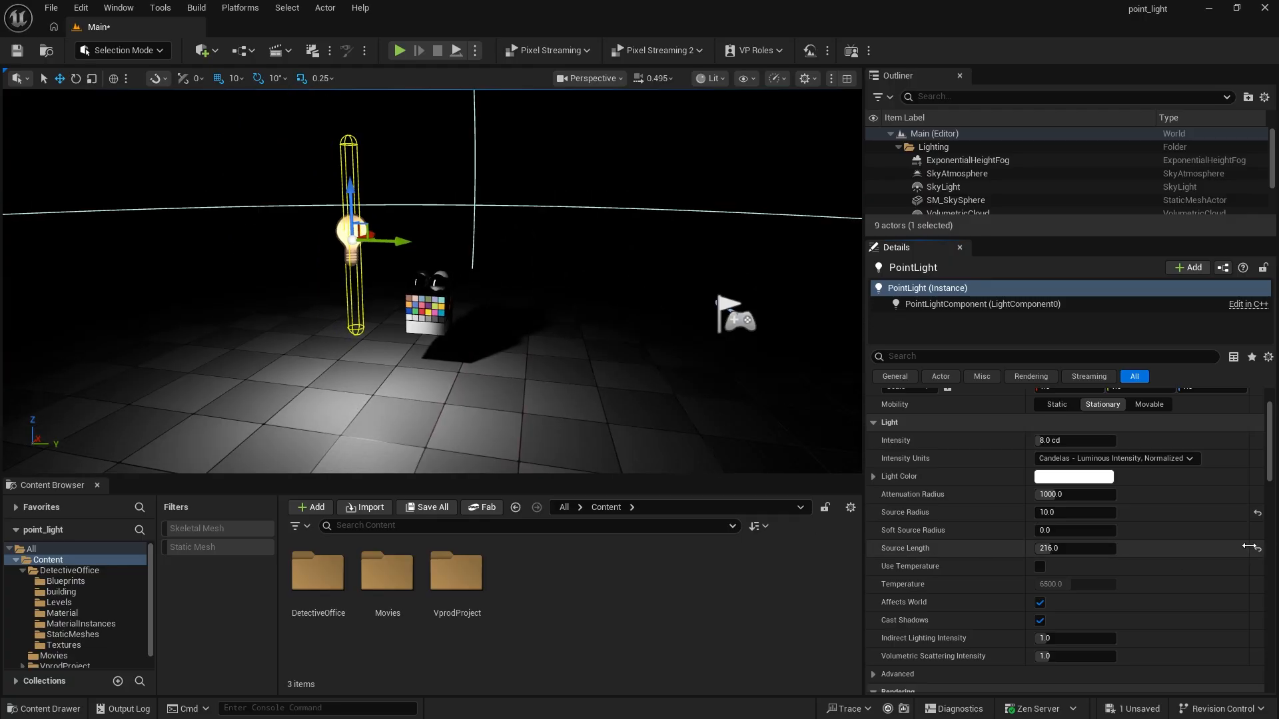
{"action": "left_click", "coordinate": [1256, 551]}
{"action": "left_click", "coordinate": [1257, 513]}
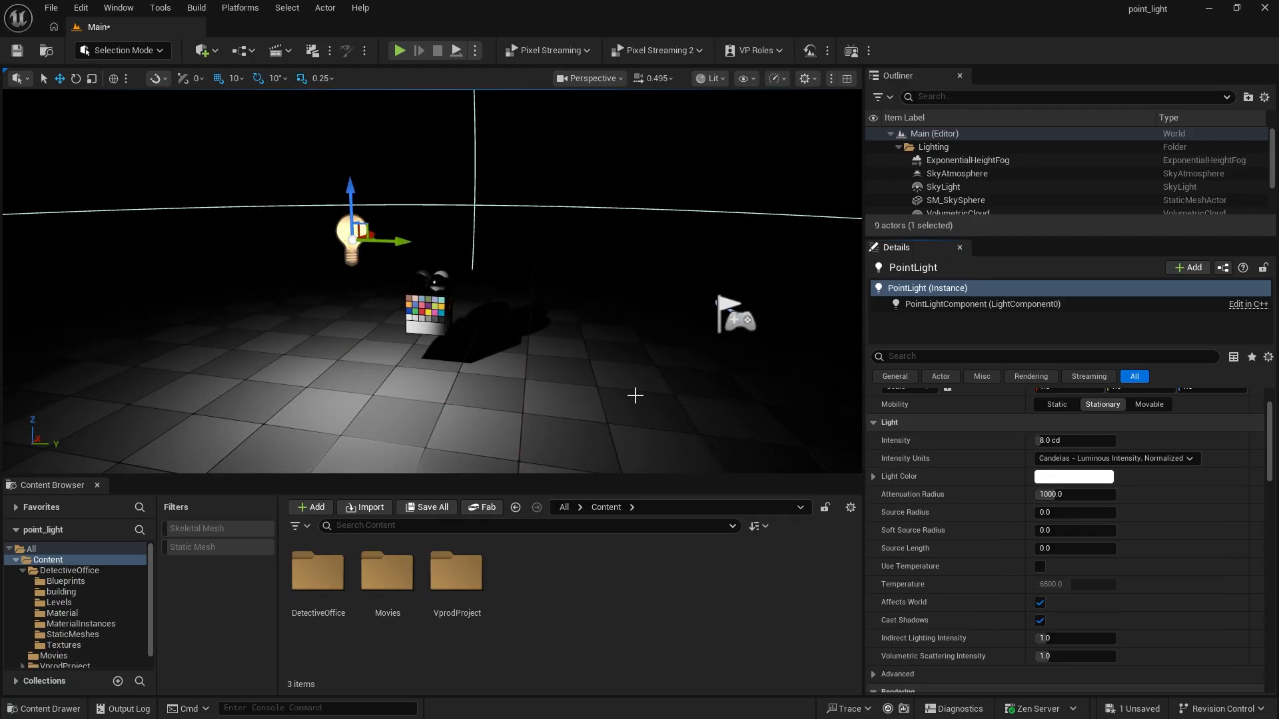
- Enable Use Temperature on the point light, lower the Temperature to 1700, and disable Use Temperature again
{"action": "scroll", "coordinate": [980, 524], "scroll_direction": "down", "scroll_amount": 2}
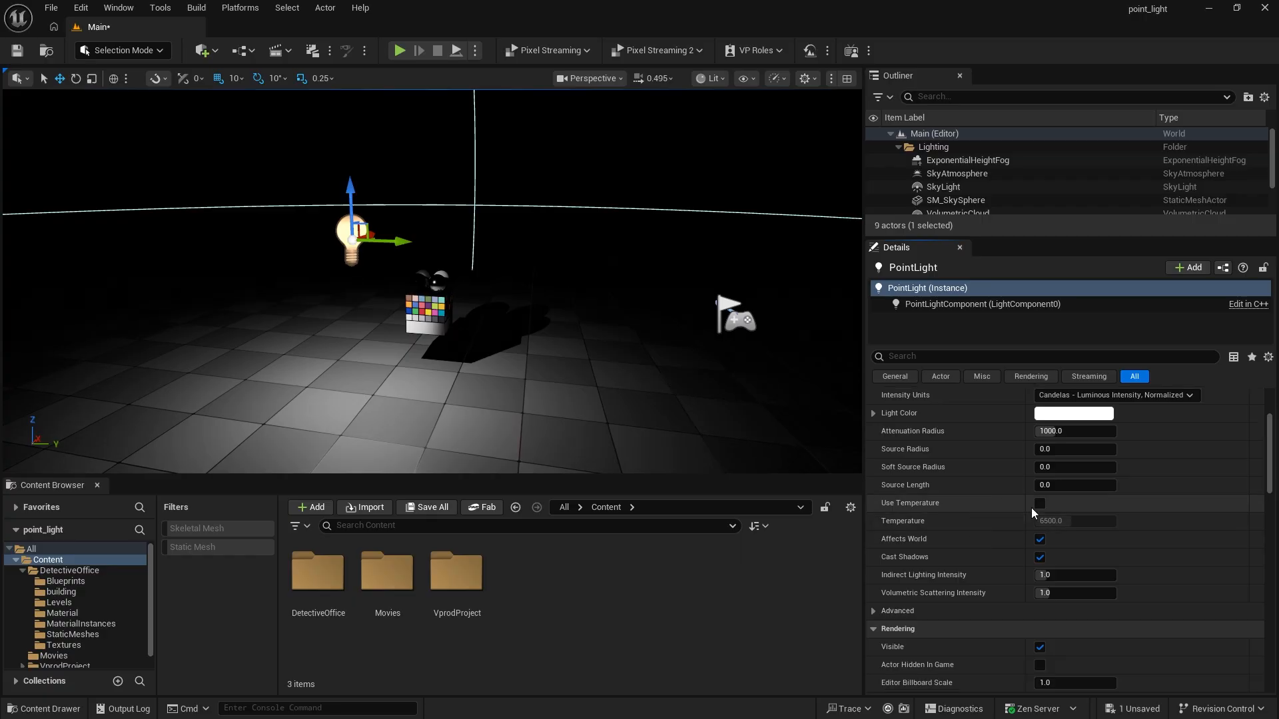
{"action": "left_click", "coordinate": [1041, 505]}
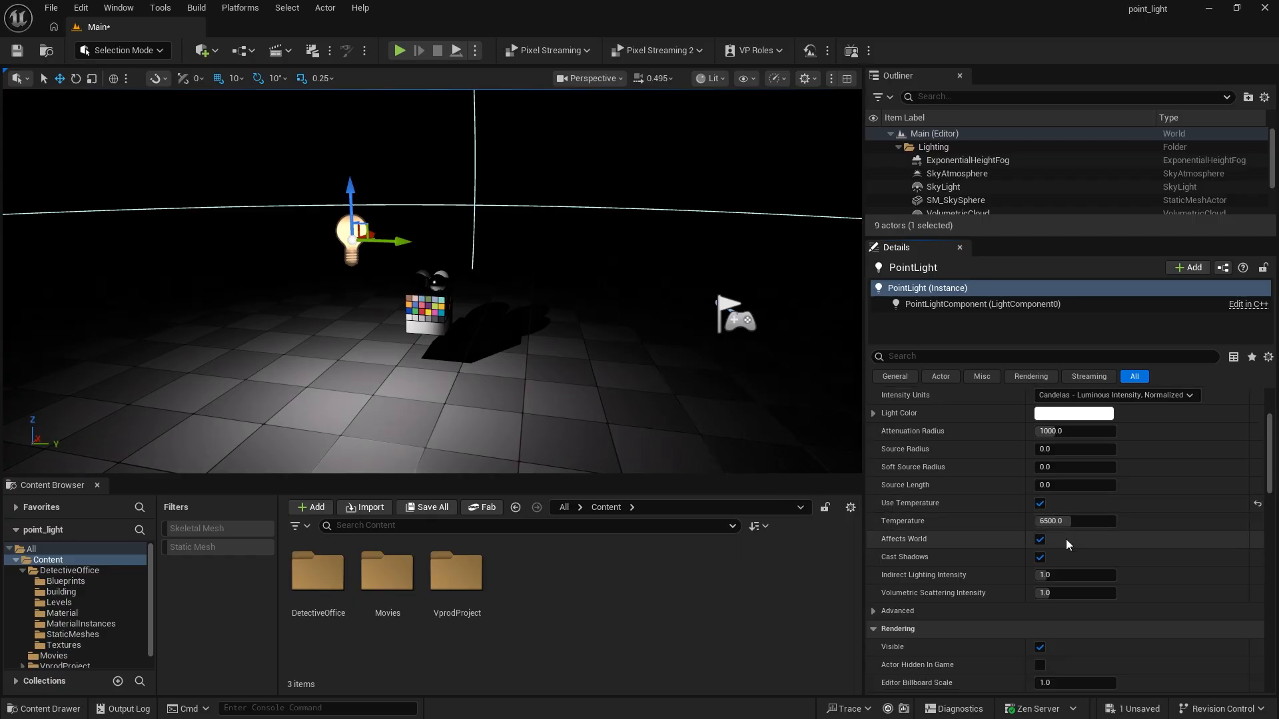
{"action": "mouse_move", "coordinate": [1051, 523]}
{"action": "left_mouse_down"}
{"action": "mouse_move", "coordinate": [1126, 523]}
{"action": "mouse_move", "coordinate": [1035, 522]}
{"action": "left_mouse_up"}
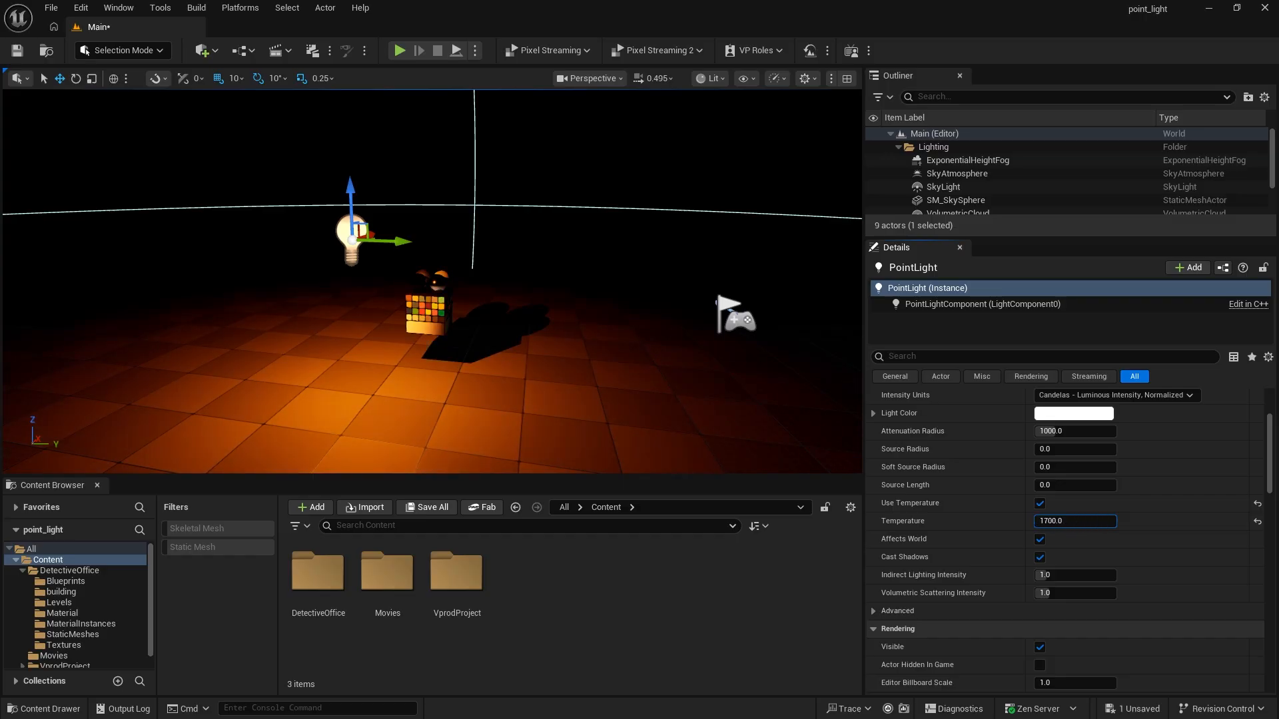
{"action": "left_click", "coordinate": [1040, 502]}
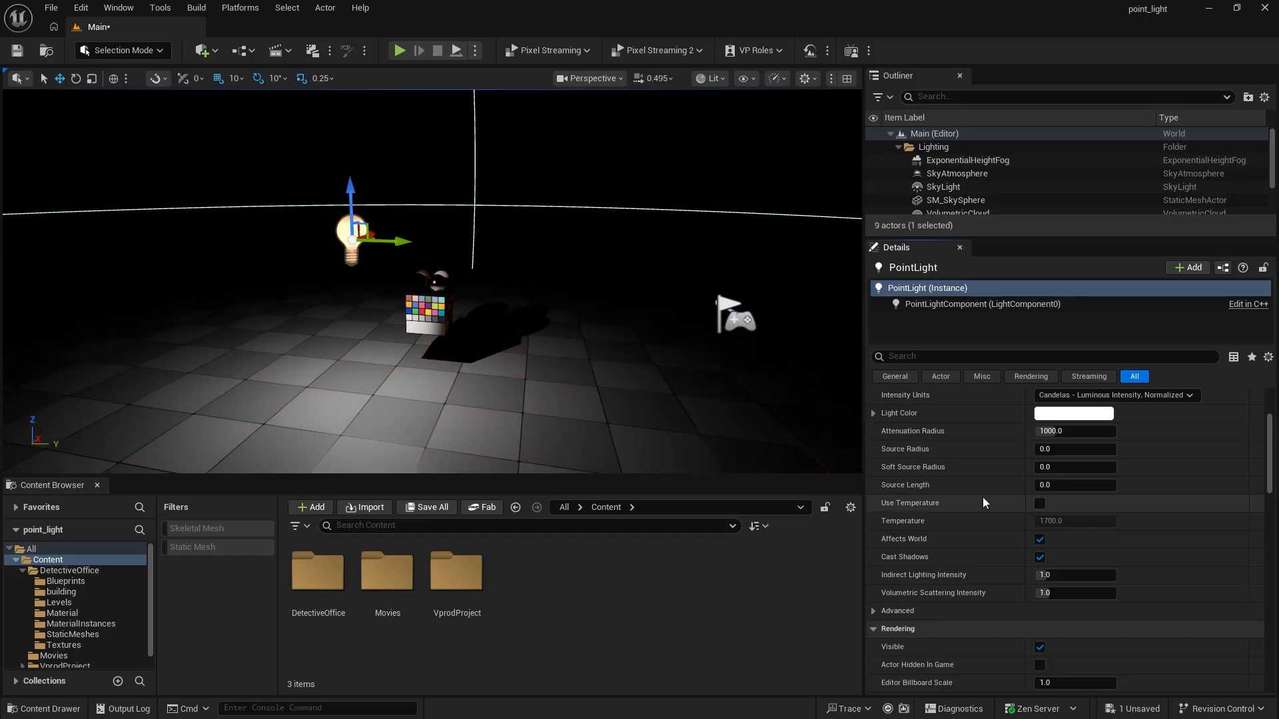
- Set the point light's Source Radius and Soft Source Radius to 48, checking the calibrator's shadow edges and sphere reflections up close
{"action": "scroll", "coordinate": [983, 501], "scroll_direction": "down", "scroll_amount": 2}
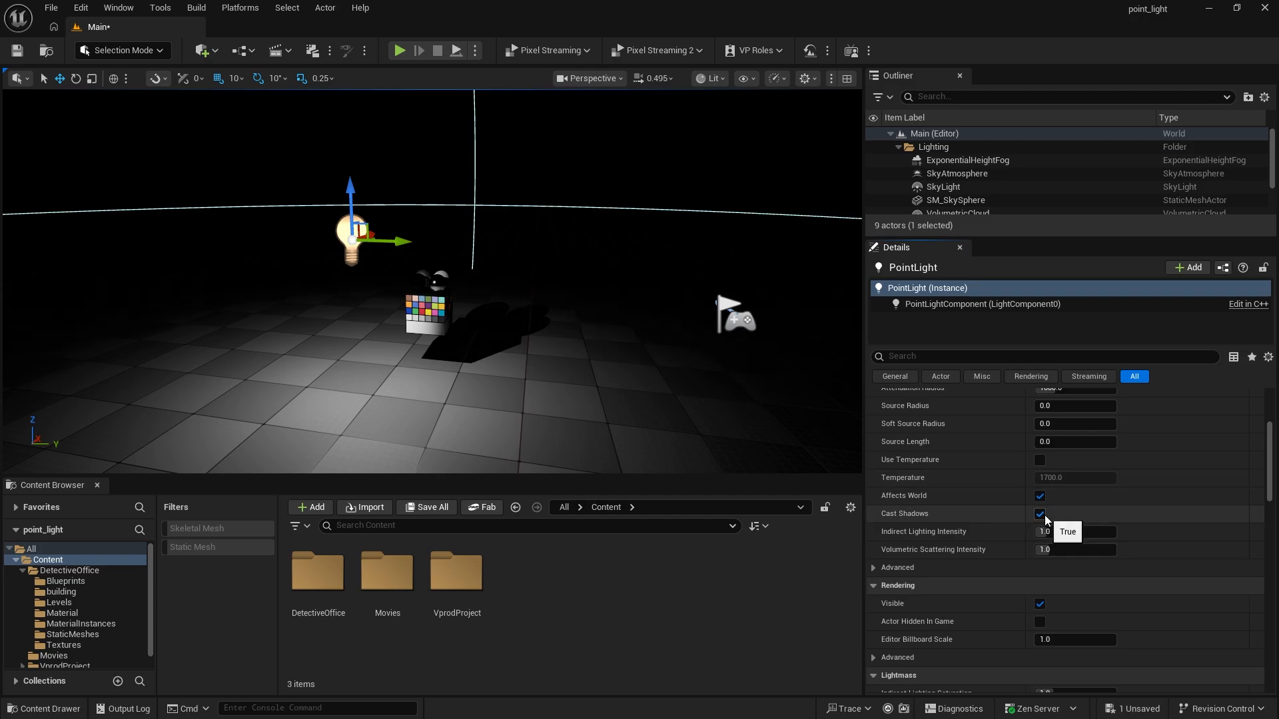
{"action": "scroll", "coordinate": [433, 369], "scroll_direction": "up", "scroll_amount": 3}
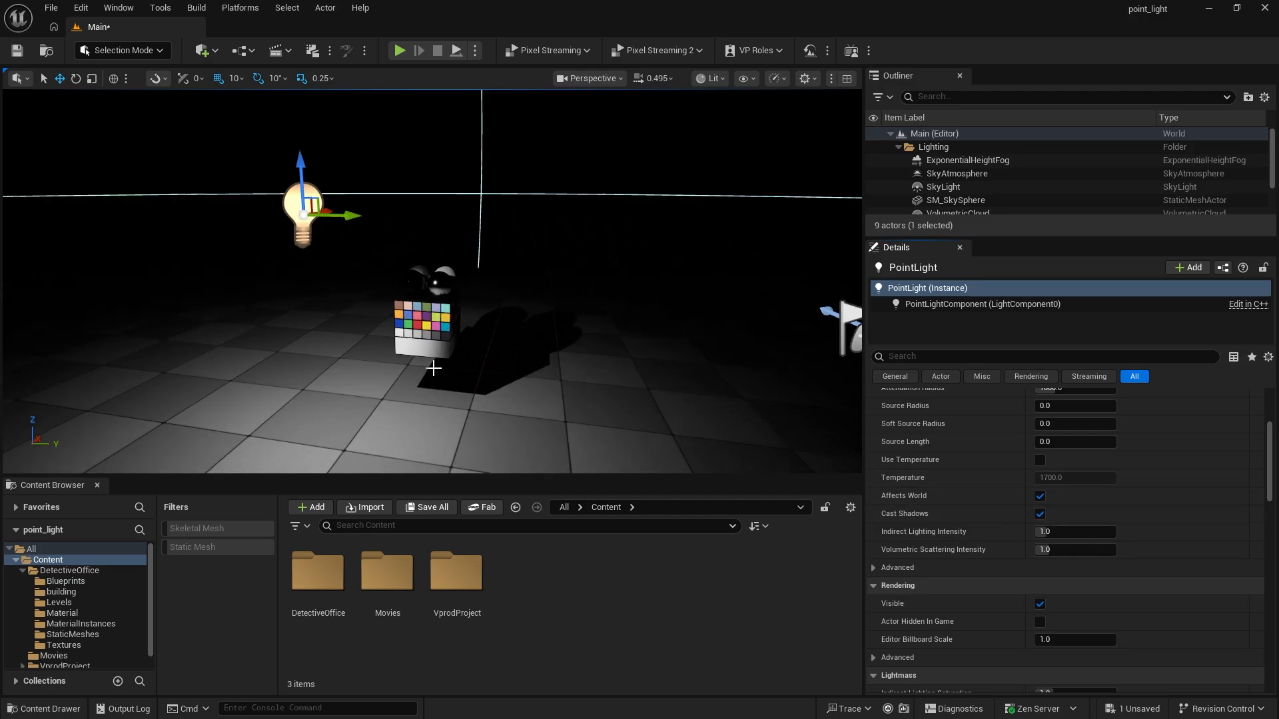
{"action": "scroll", "coordinate": [503, 381], "scroll_direction": "up", "scroll_amount": 4}
{"action": "scroll", "coordinate": [504, 379], "scroll_direction": "down", "scroll_amount": 1}
{"action": "middle_click_drag", "start_coordinate": [545, 349], "coordinate": [545, 443]}
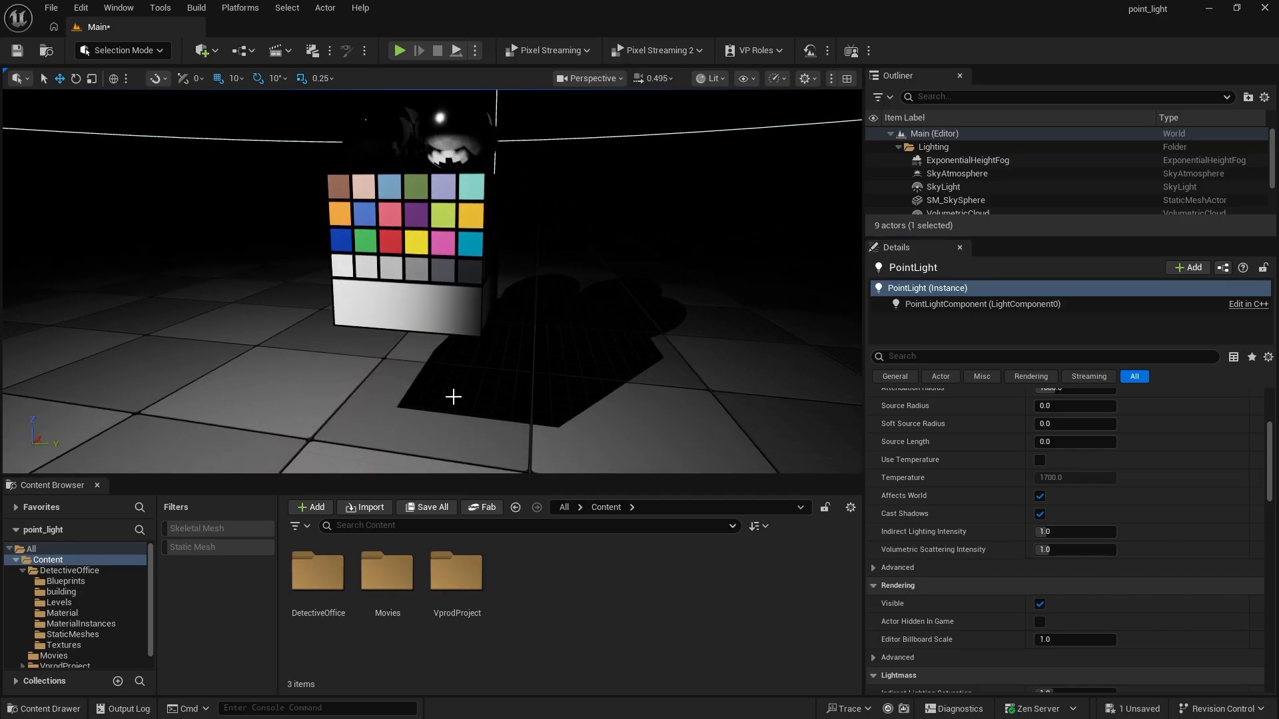
{"action": "scroll", "coordinate": [983, 481], "scroll_direction": "up", "scroll_amount": 3}
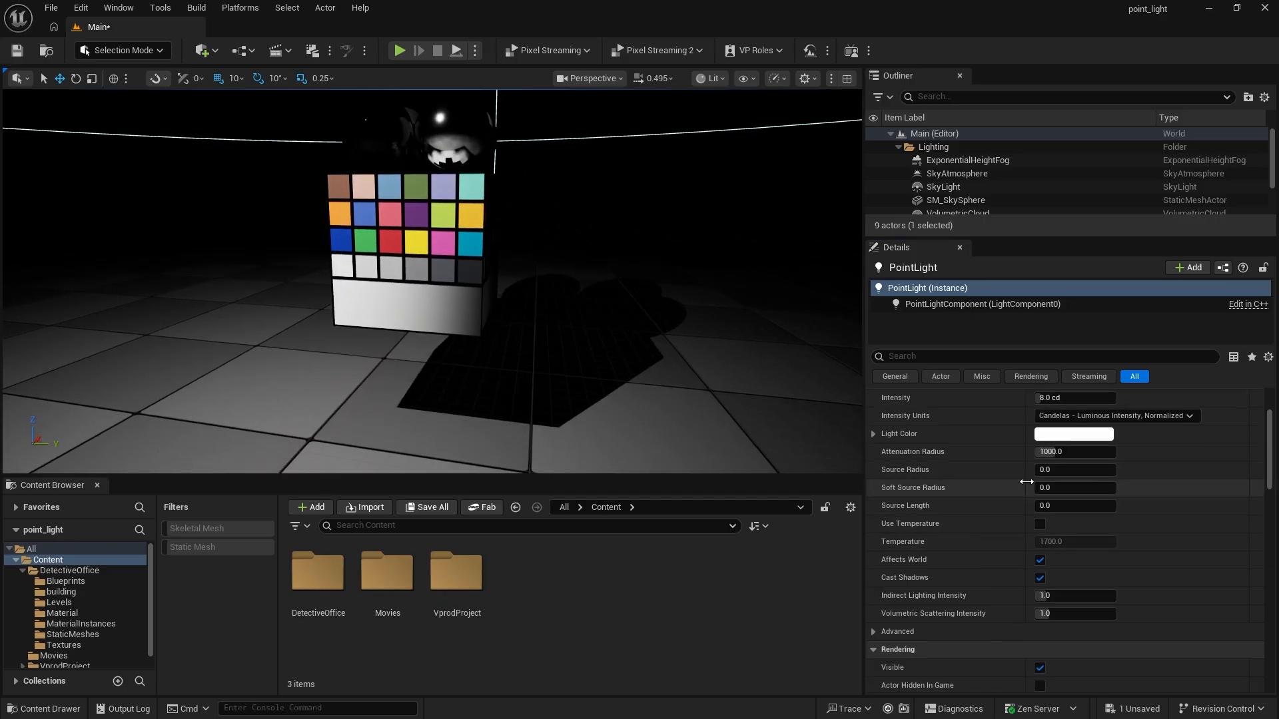
{"action": "scroll", "coordinate": [968, 485], "scroll_direction": "up", "scroll_amount": 2}
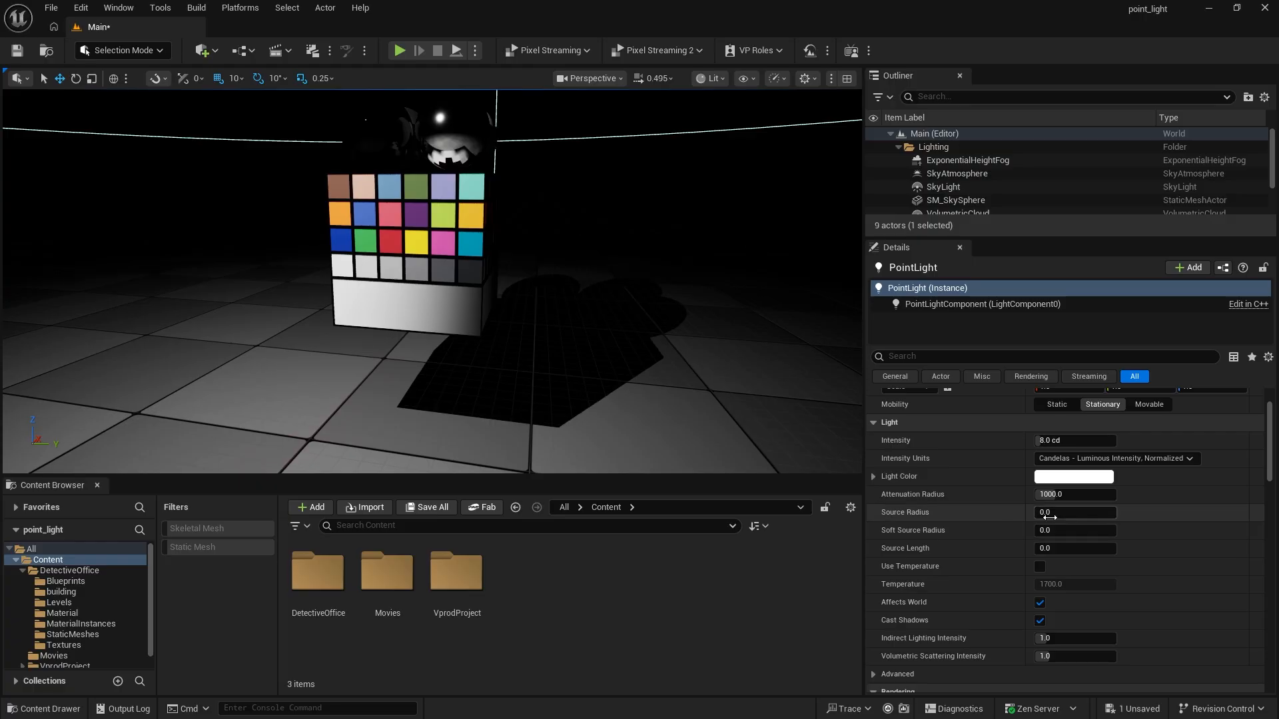
{"action": "left_click_drag", "start_coordinate": [1068, 513], "coordinate": [1100, 513]}
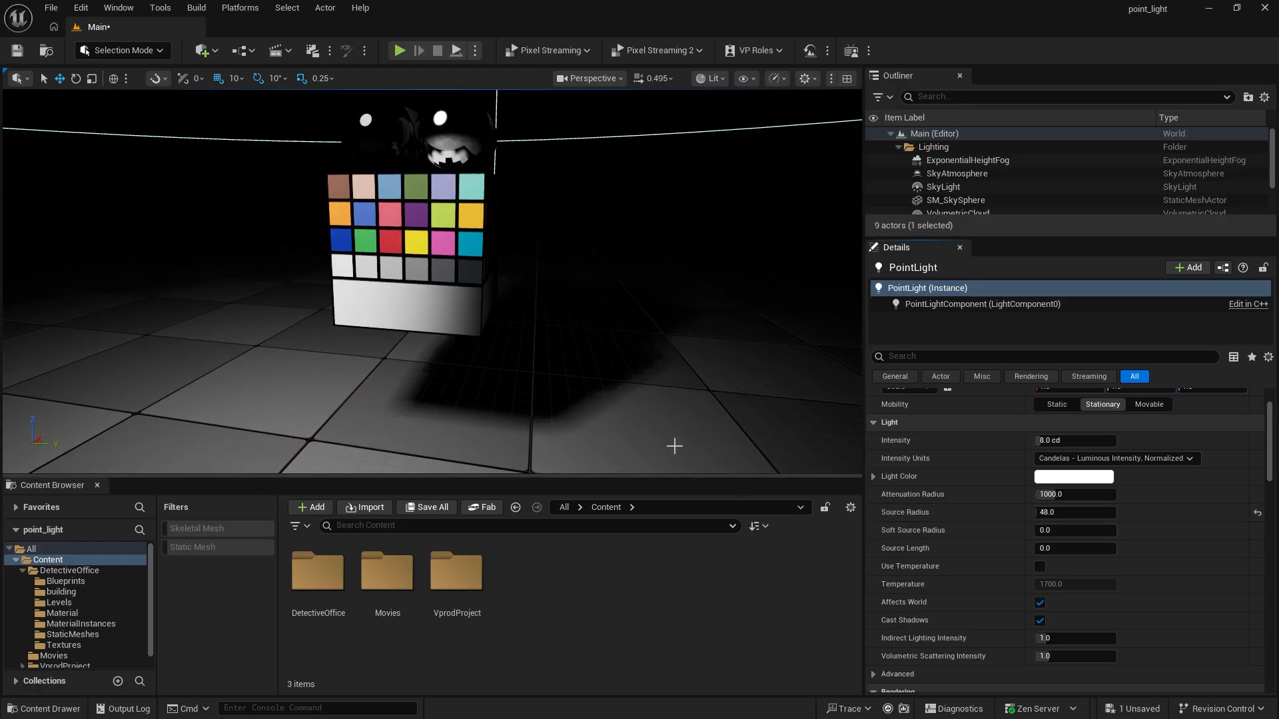
{"action": "left_click_drag", "start_coordinate": [1068, 530], "coordinate": [1099, 530]}
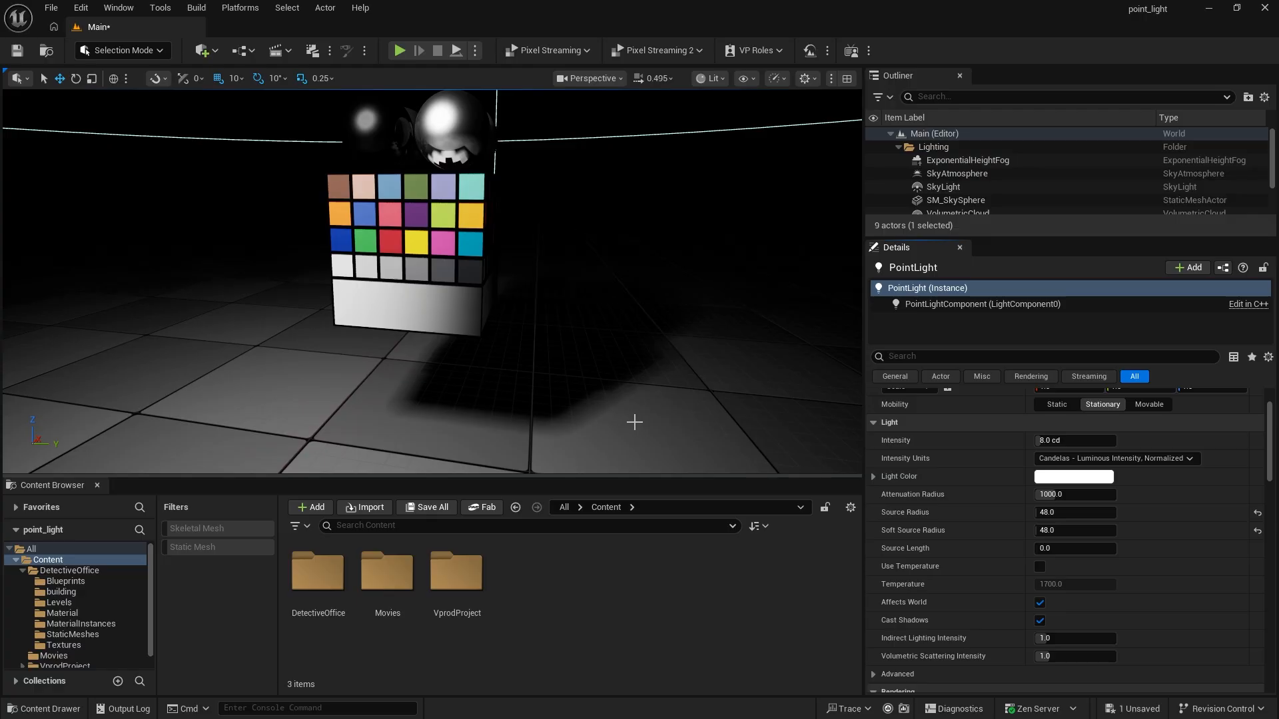
- Switch the point light's Mobility to Static and Movable for comparison, and return it to Stationary
{"action": "scroll", "coordinate": [950, 573], "scroll_direction": "down", "scroll_amount": 2}
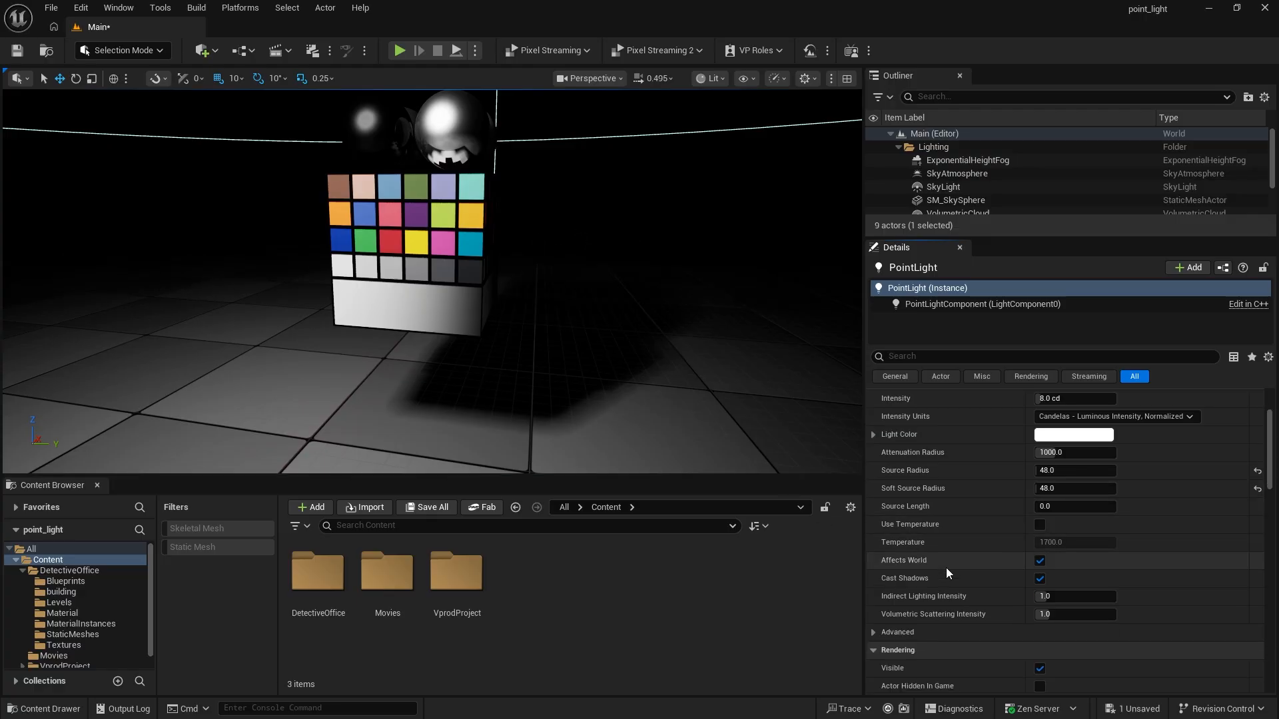
{"action": "scroll", "coordinate": [946, 567], "scroll_direction": "up", "scroll_amount": 5}
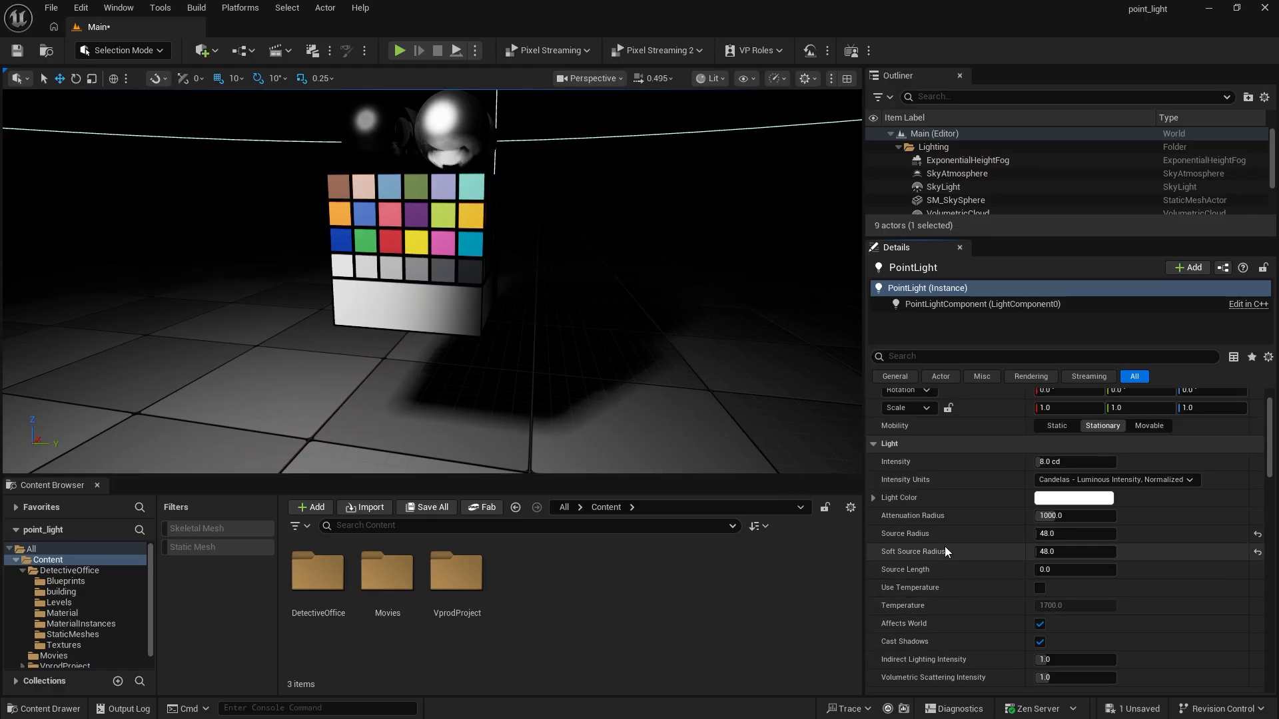
{"action": "left_click", "coordinate": [1055, 469]}
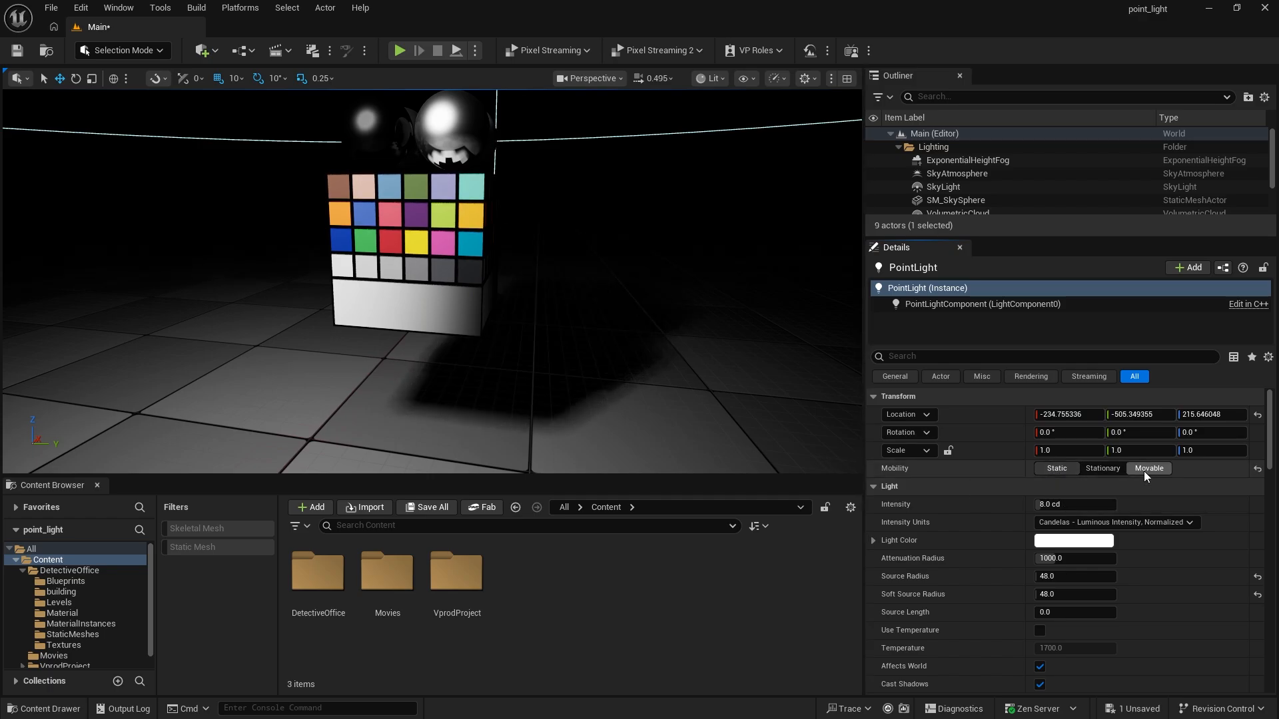
{"action": "left_click", "coordinate": [1145, 470]}
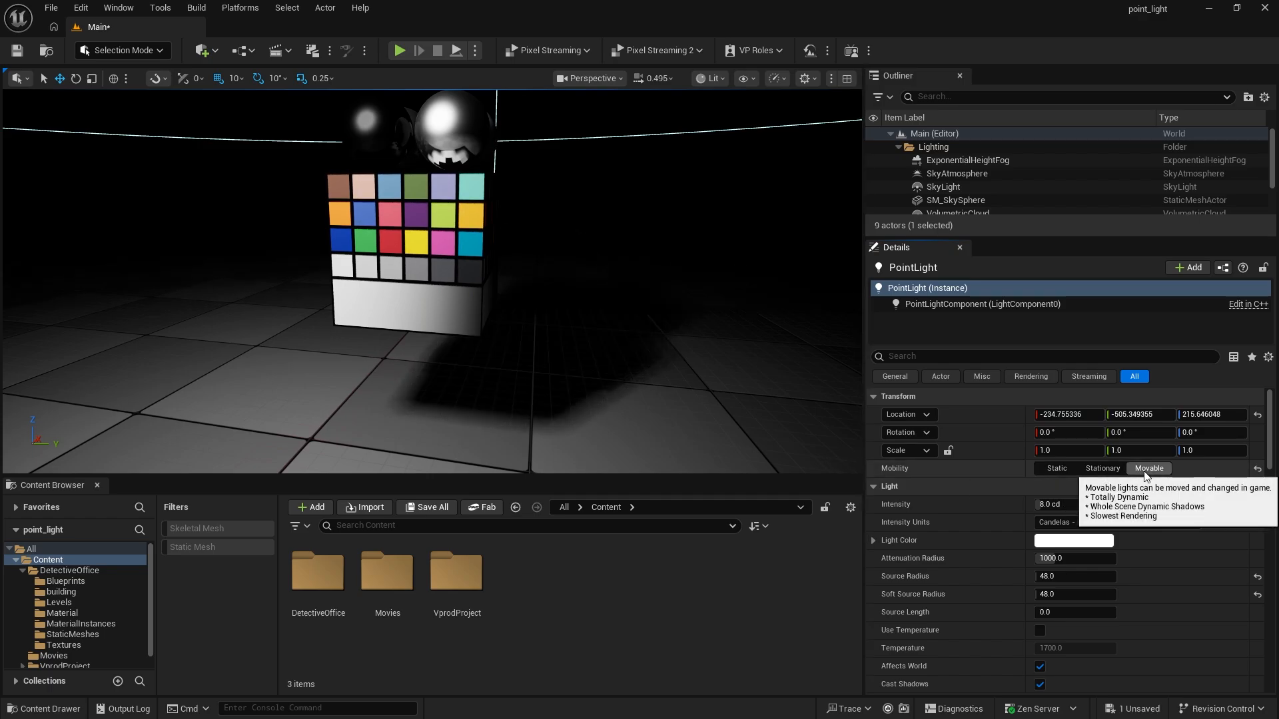
{"action": "left_click", "coordinate": [1102, 468]}
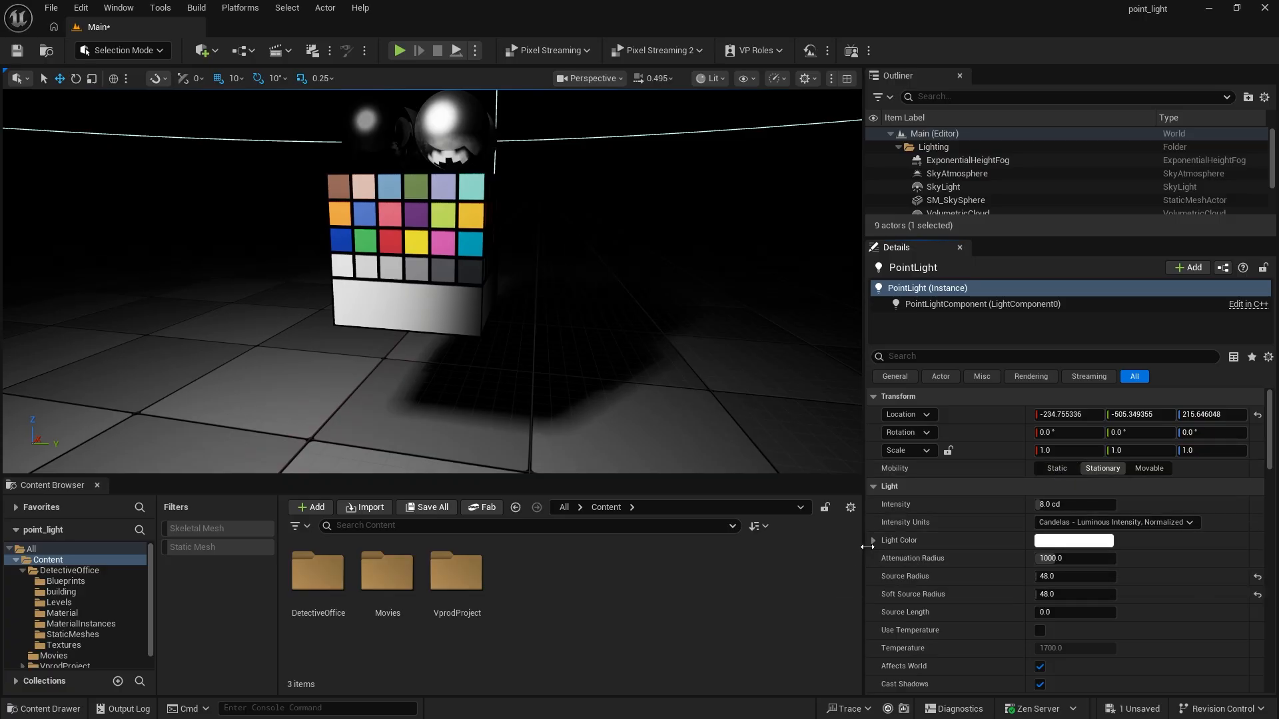
- Set the point light's Light Color to a light violet, hex sRGB 9F8BFFFF
{"action": "scroll", "coordinate": [322, 353], "scroll_direction": "down", "scroll_amount": 10}
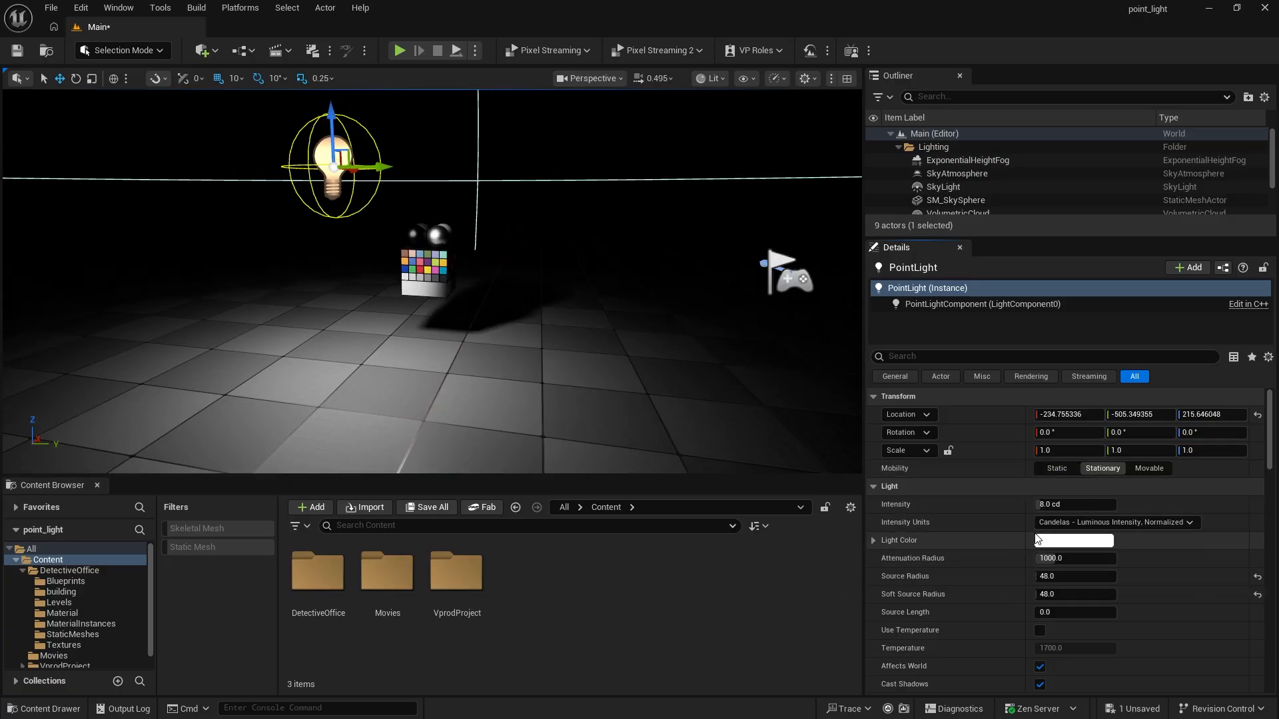
{"action": "left_click", "coordinate": [1058, 545]}
{"action": "mouse_move", "coordinate": [808, 422]}
{"action": "left_mouse_down"}
{"action": "mouse_move", "coordinate": [779, 391]}
{"action": "mouse_move", "coordinate": [810, 418]}
{"action": "mouse_move", "coordinate": [814, 455]}
{"action": "mouse_move", "coordinate": [850, 435]}
{"action": "mouse_move", "coordinate": [783, 436]}
{"action": "mouse_move", "coordinate": [831, 470]}
{"action": "mouse_move", "coordinate": [851, 410]}
{"action": "mouse_move", "coordinate": [821, 393]}
{"action": "left_mouse_up"}
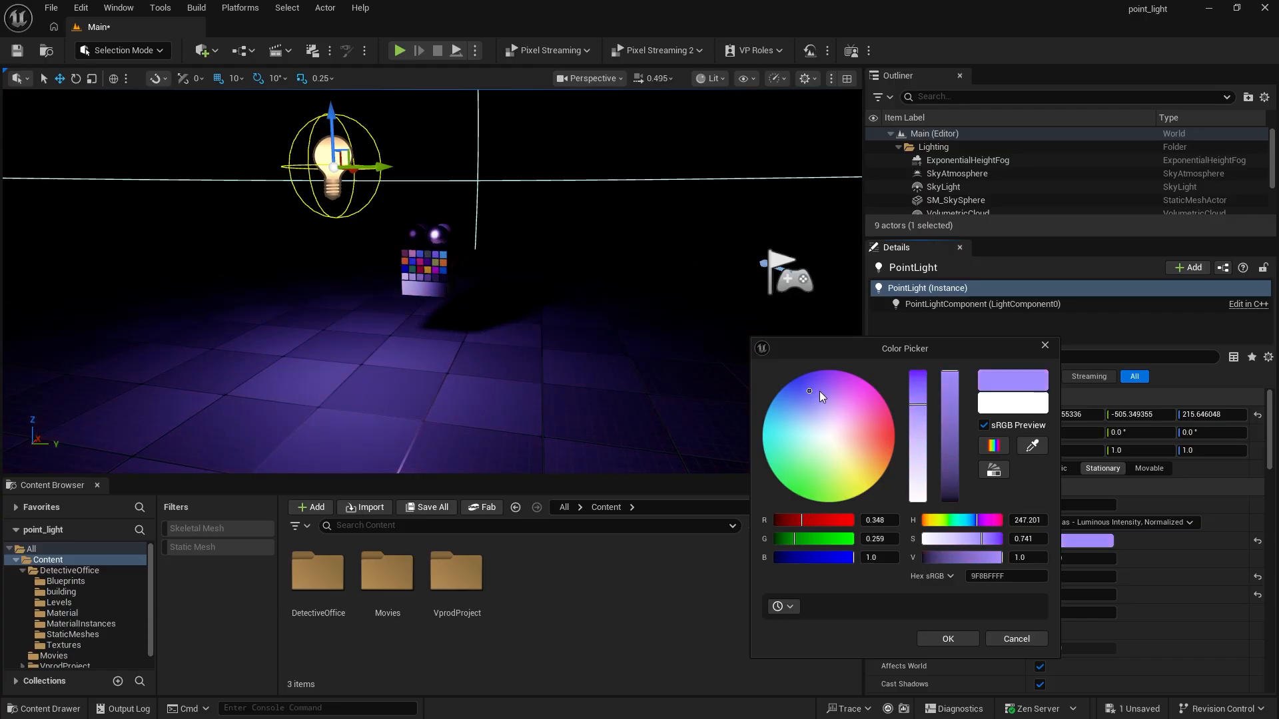
{"action": "left_click", "coordinate": [1045, 345]}
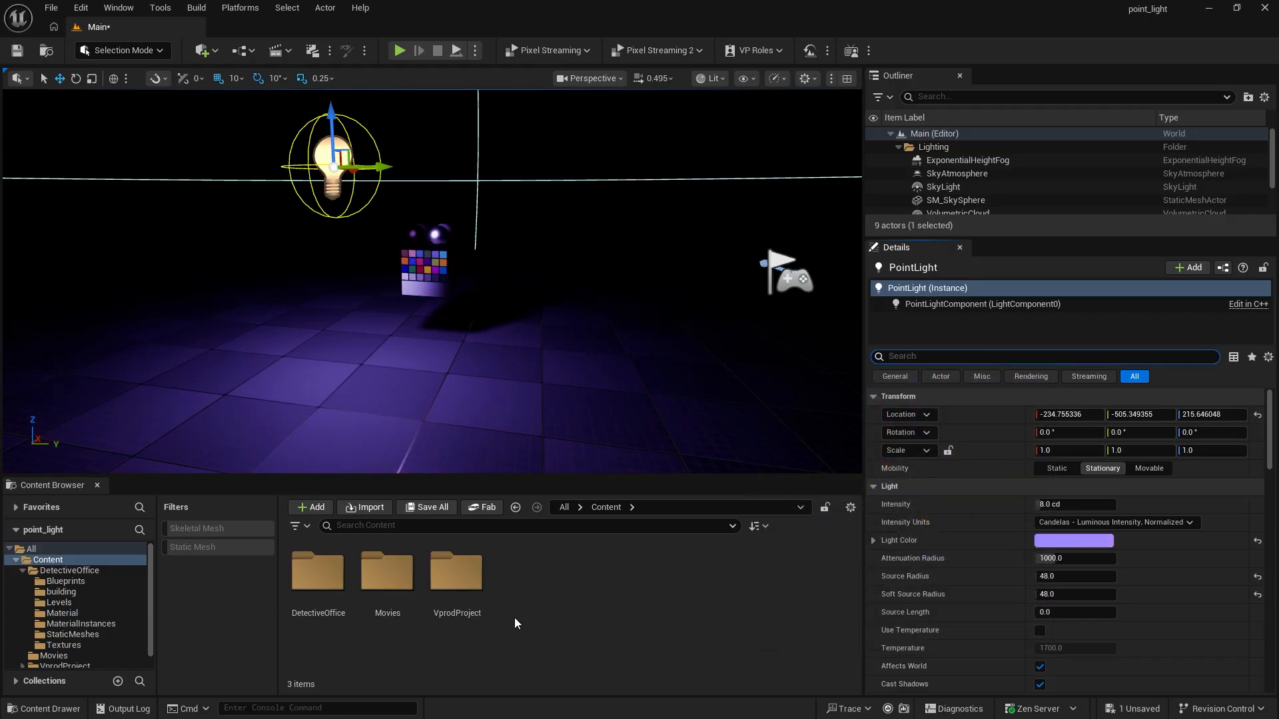
- Open the L_DetectiveOffice level from the DetectiveOffice Levels folder, saving the changes to the Main level
{"action": "left_click", "coordinate": [81, 560]}
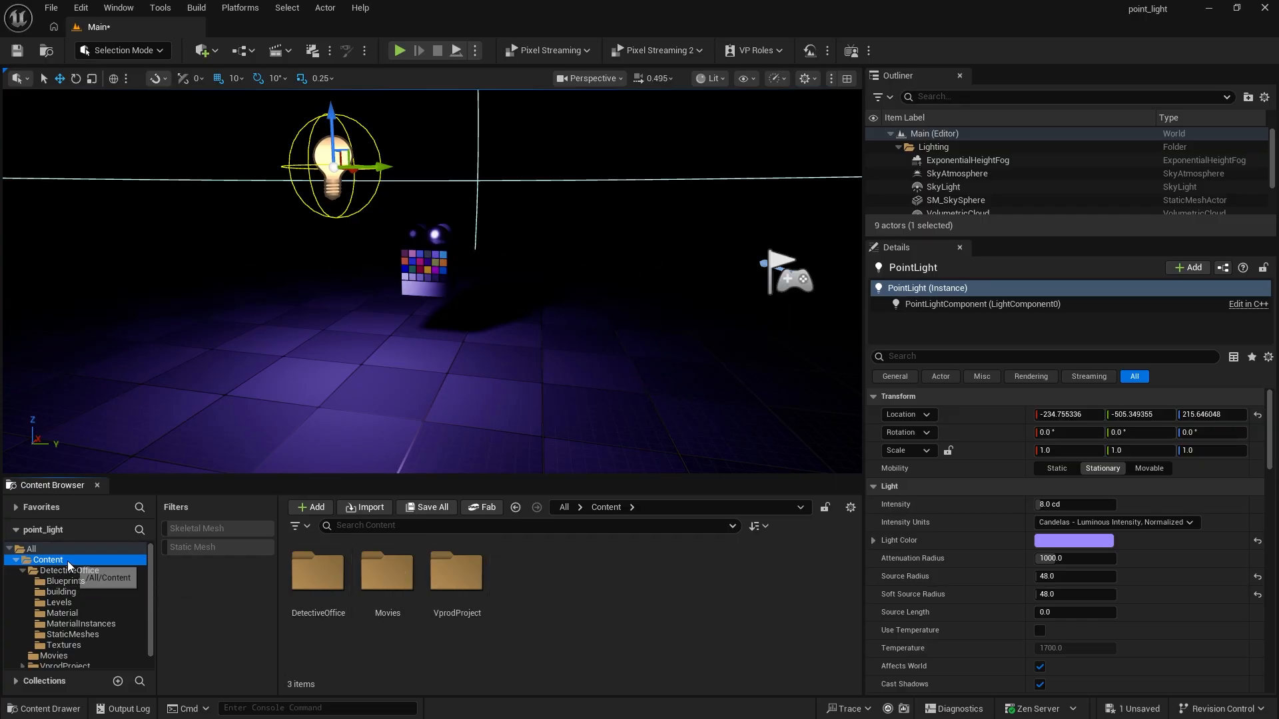
{"action": "double_click", "coordinate": [309, 586]}
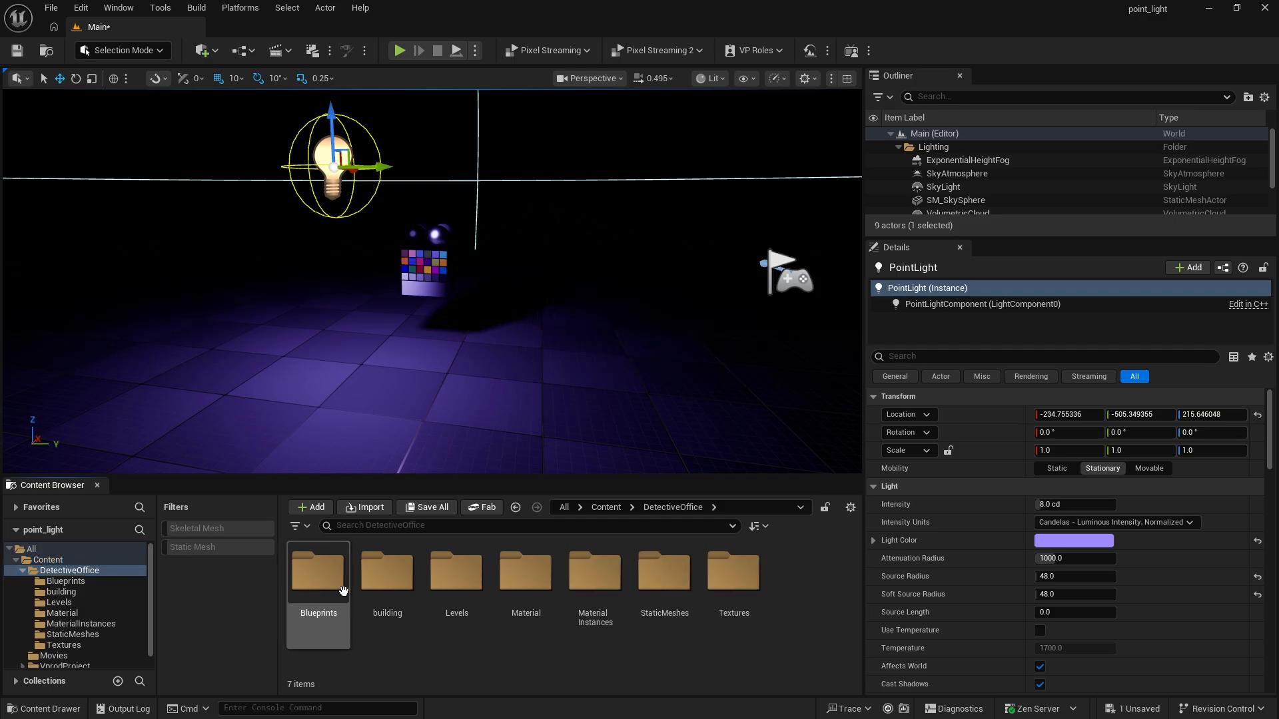
{"action": "double_click", "coordinate": [457, 580]}
{"action": "double_click", "coordinate": [319, 573]}
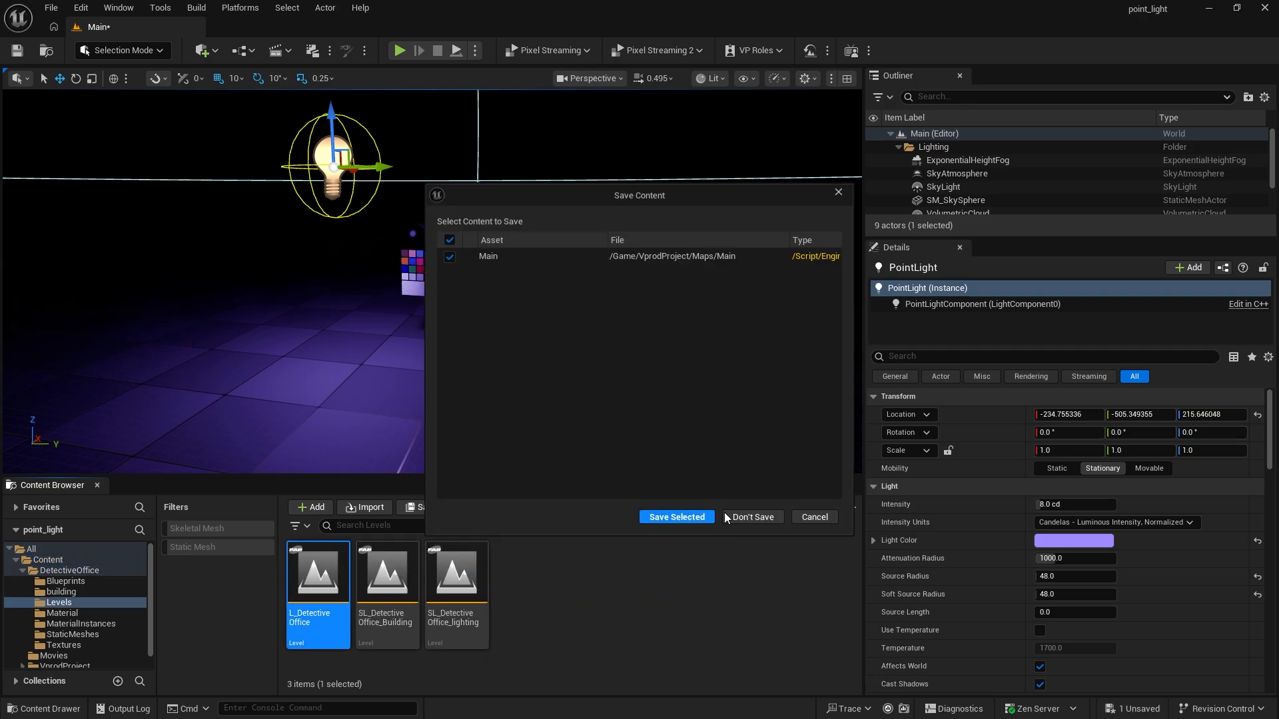
{"action": "left_click", "coordinate": [695, 520]}
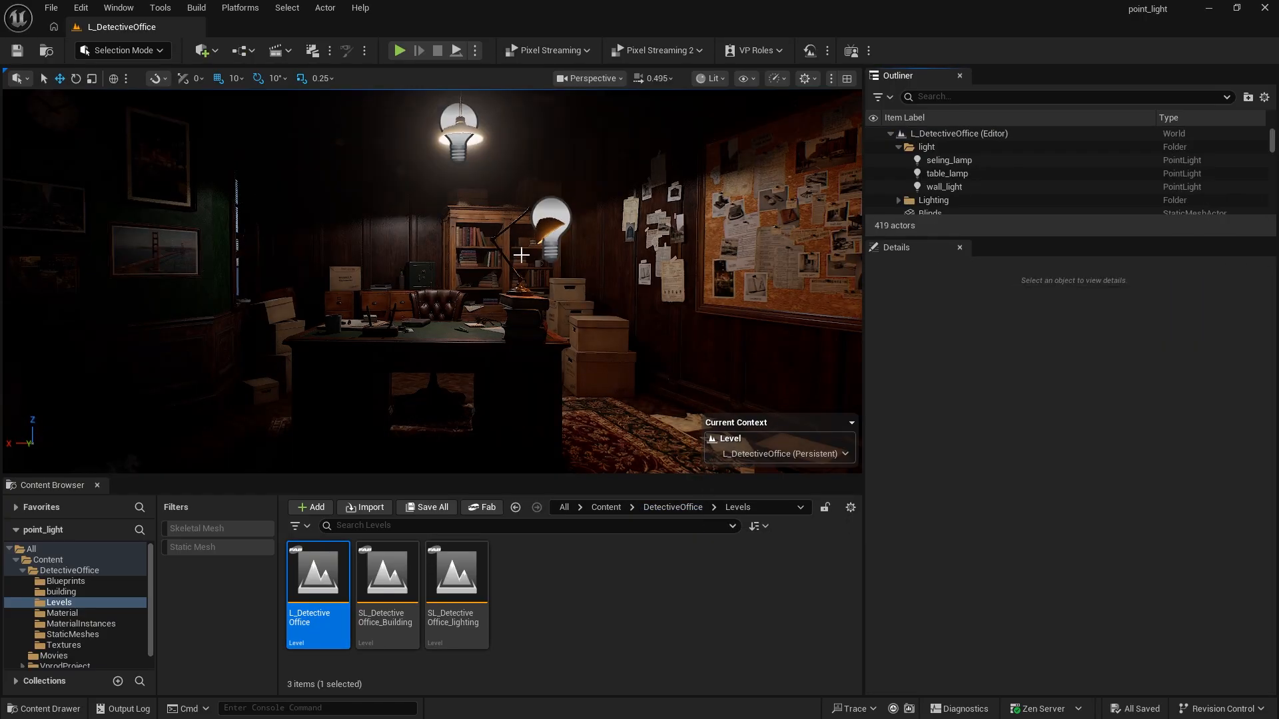
- Hide the seling_lamp and wall_light point lights so only table_lamp lights the office, and select table_lamp
{"action": "left_click", "coordinate": [881, 160]}
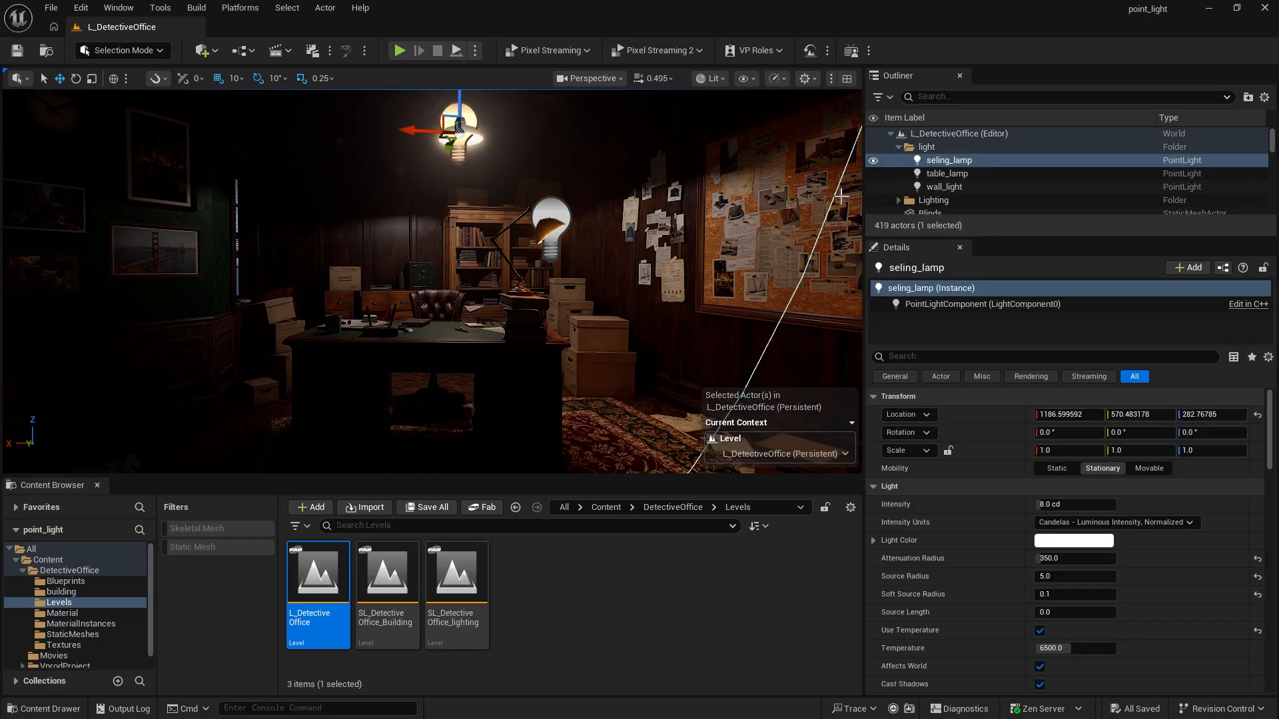
{"action": "left_click_drag", "start_coordinate": [874, 161], "coordinate": [877, 184]}
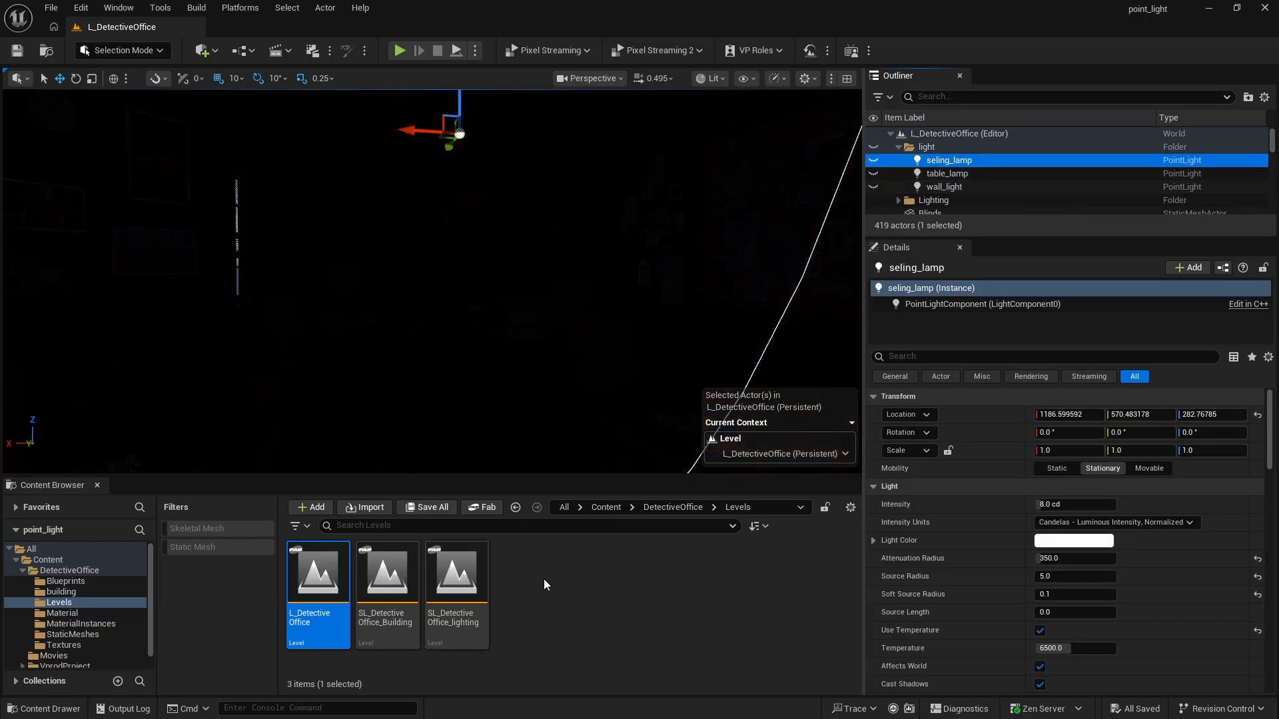
{"action": "left_click", "coordinate": [606, 653]}
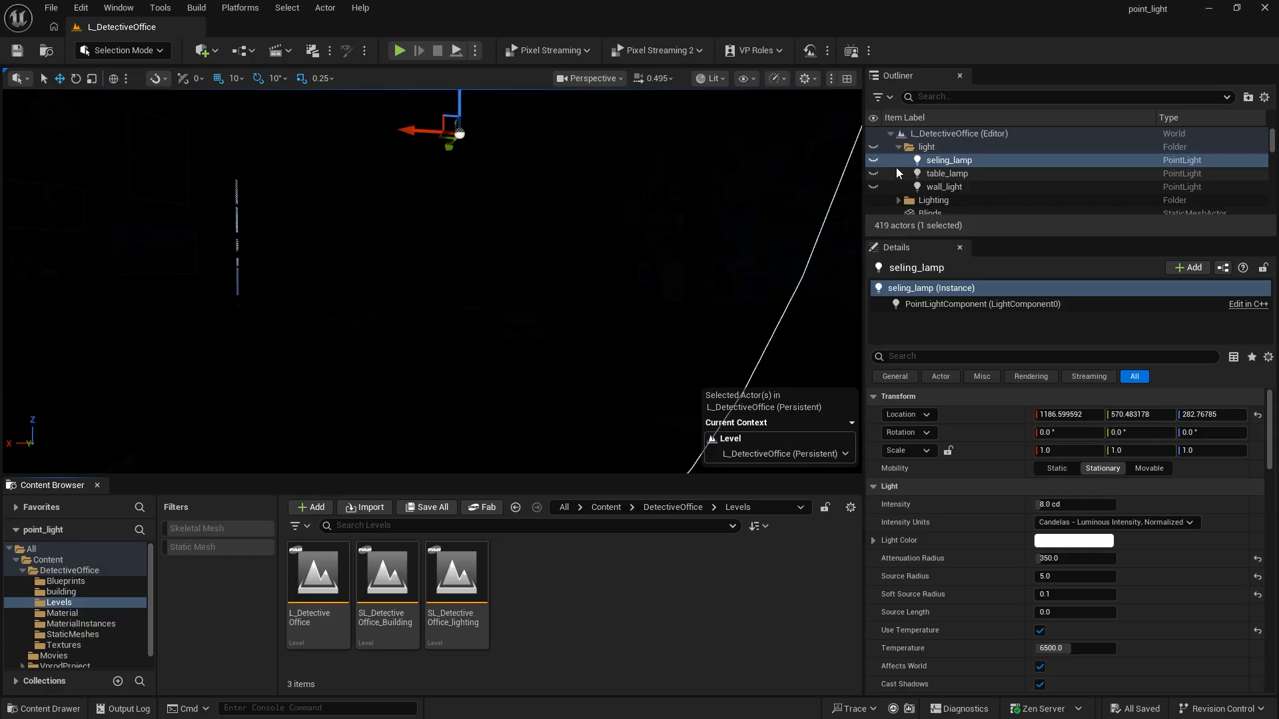
{"action": "left_click", "coordinate": [874, 173]}
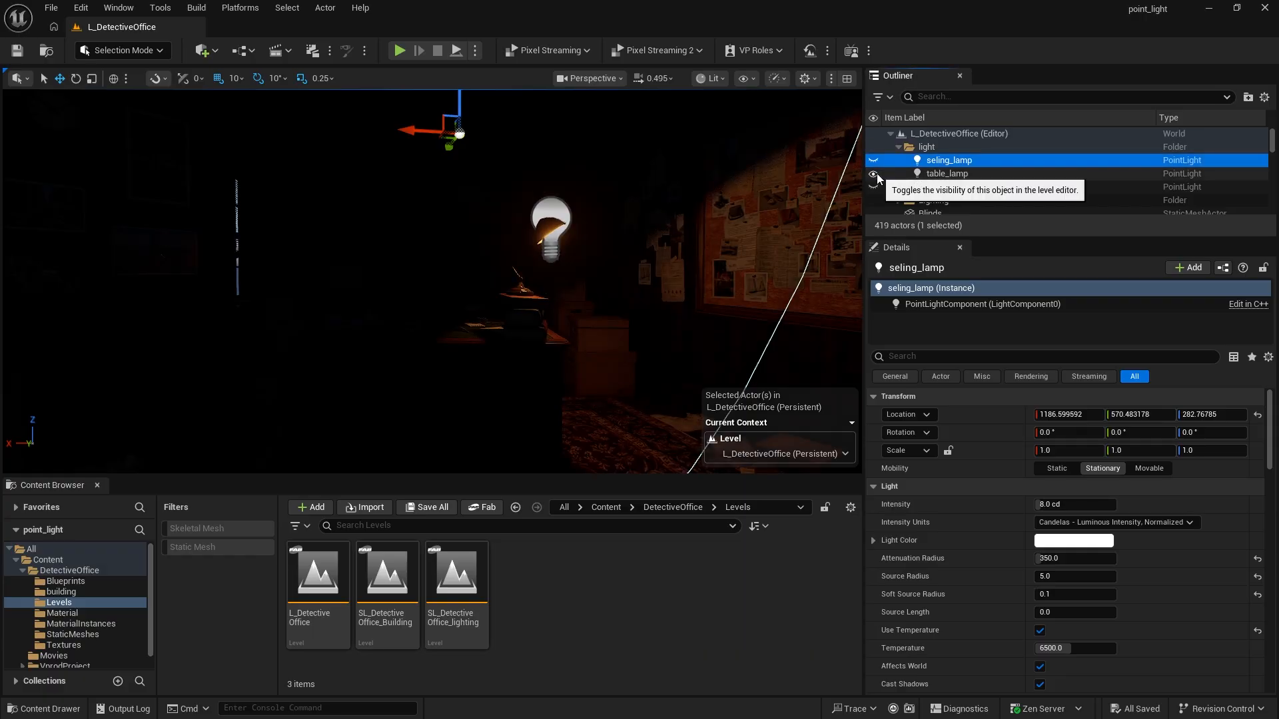
{"action": "left_click", "coordinate": [563, 212]}
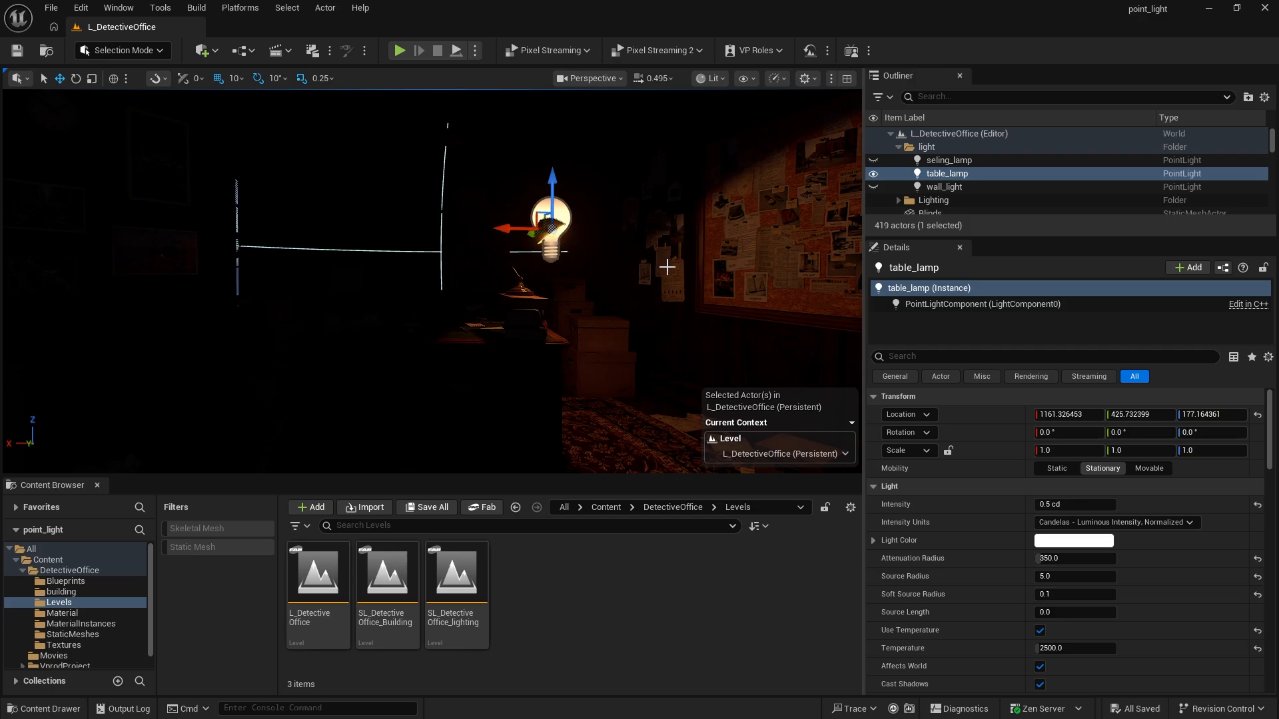
- Try an Attenuation Radius of about 155 on table_lamp and view its range sphere from farther away
{"action": "right_click_drag", "start_coordinate": [668, 266], "coordinate": [485, 146]}
{"action": "key", "text": "d"}
{"action": "key", "text": "d"}
{"action": "key", "text": "d"}
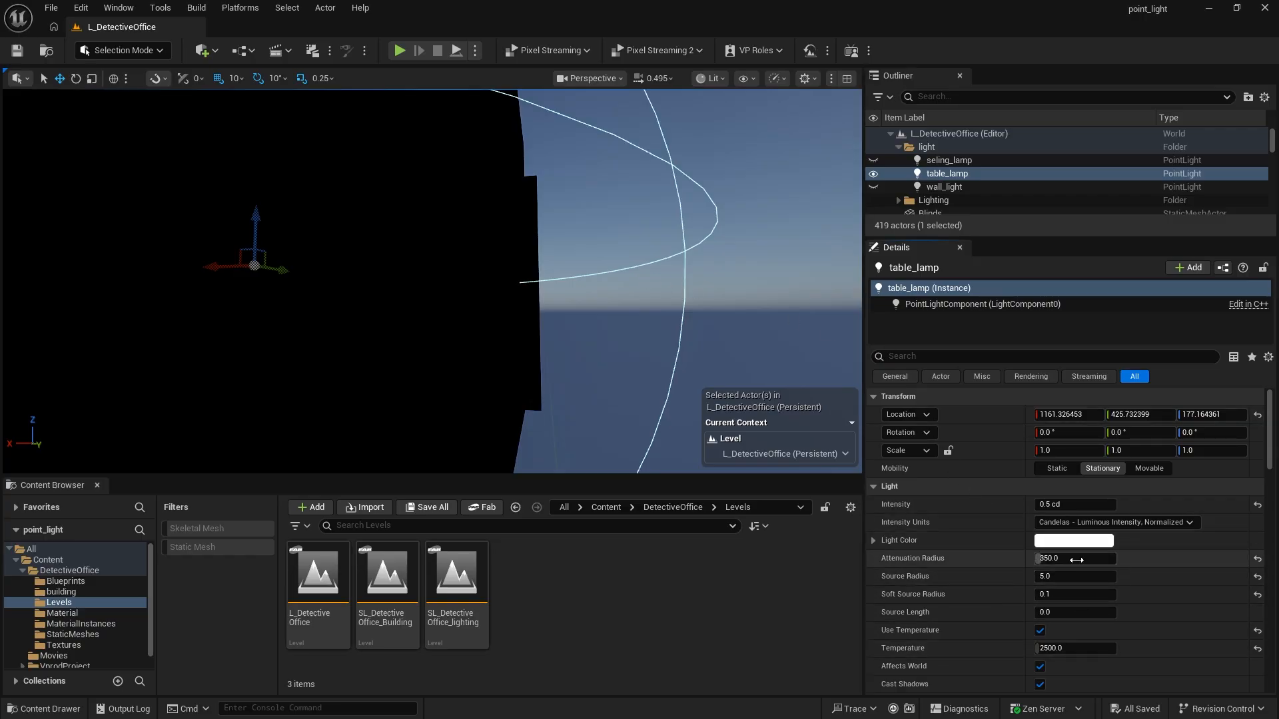
{"action": "left_click_drag", "start_coordinate": [1075, 561], "coordinate": [1046, 561]}
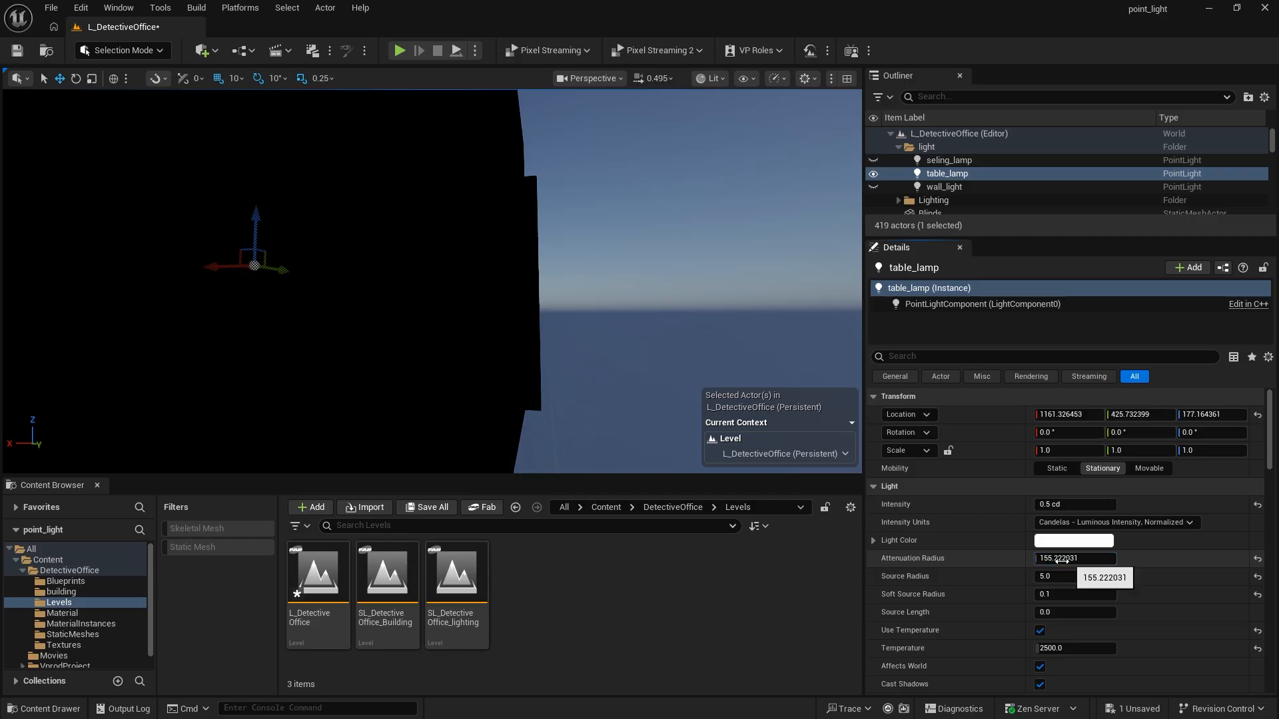
{"action": "middle_click_drag", "start_coordinate": [516, 307], "coordinate": [417, 300]}
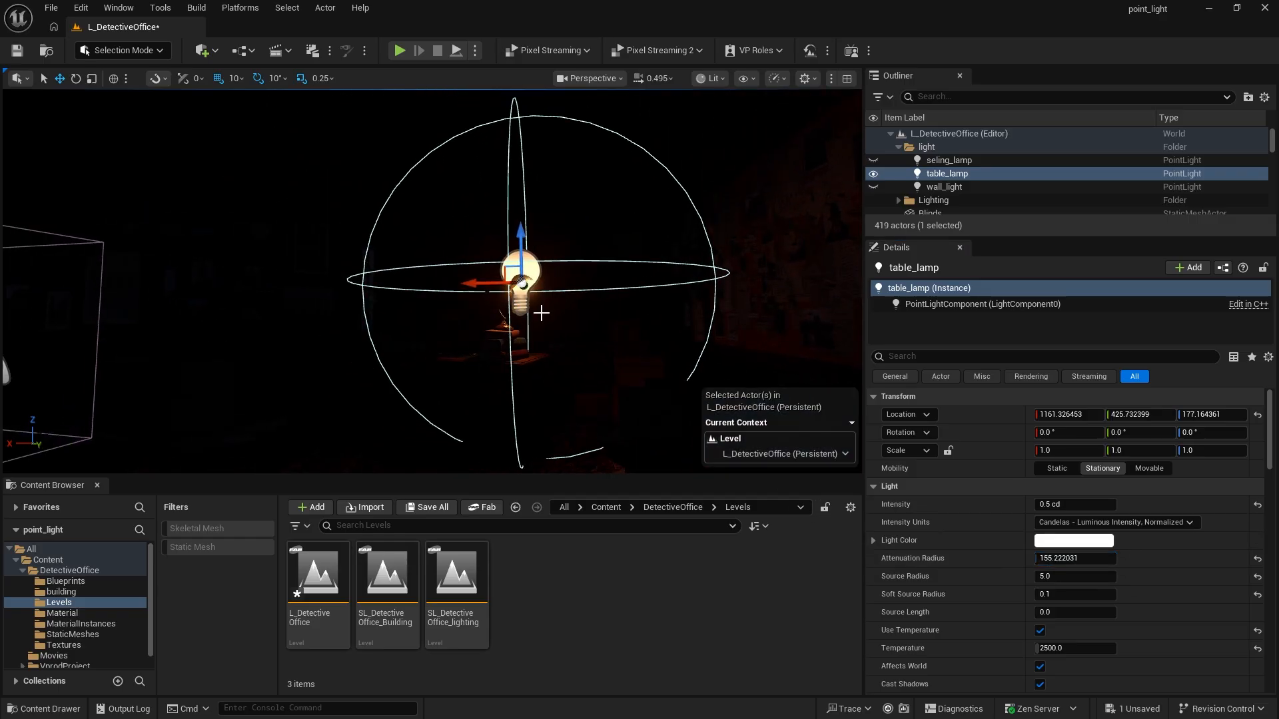
{"action": "middle_click_drag", "start_coordinate": [541, 312], "coordinate": [584, 319]}
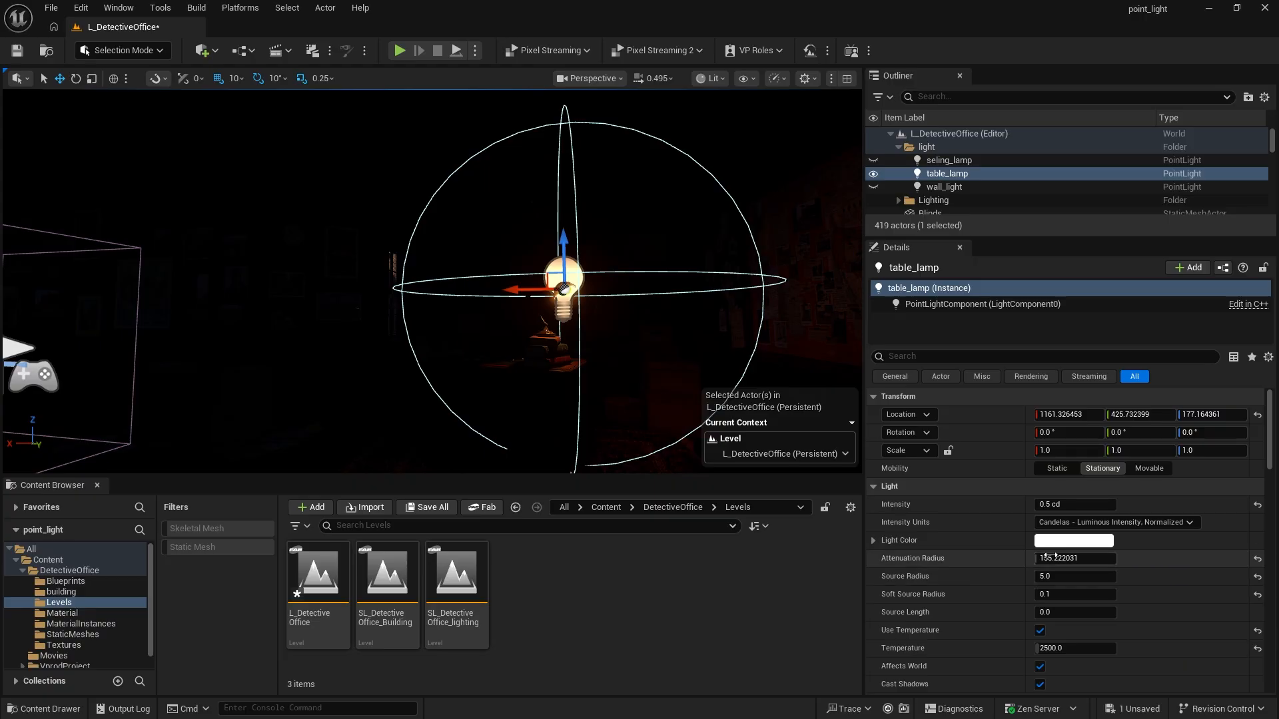
- Try an Attenuation Radius of 200 on table_lamp, and reduce it to 180
{"action": "left_click", "coordinate": [1055, 557]}
{"action": "type", "text": "200"}
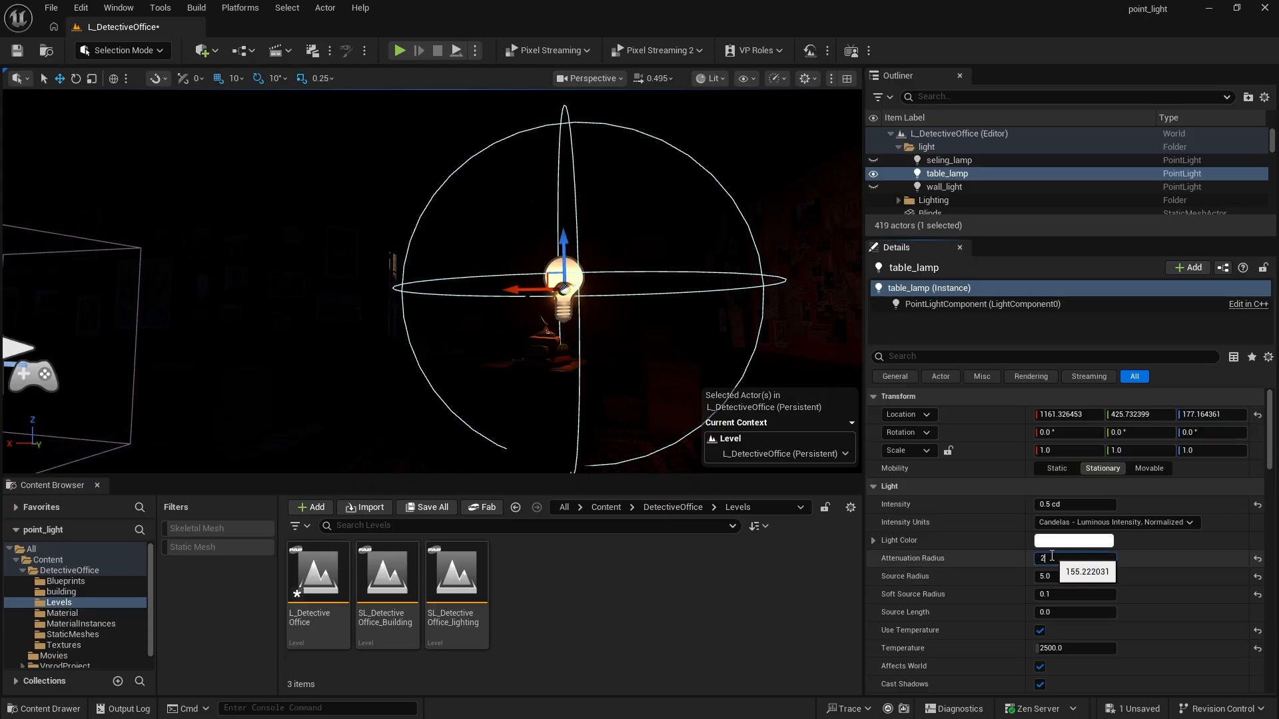
{"action": "key", "text": "Return"}
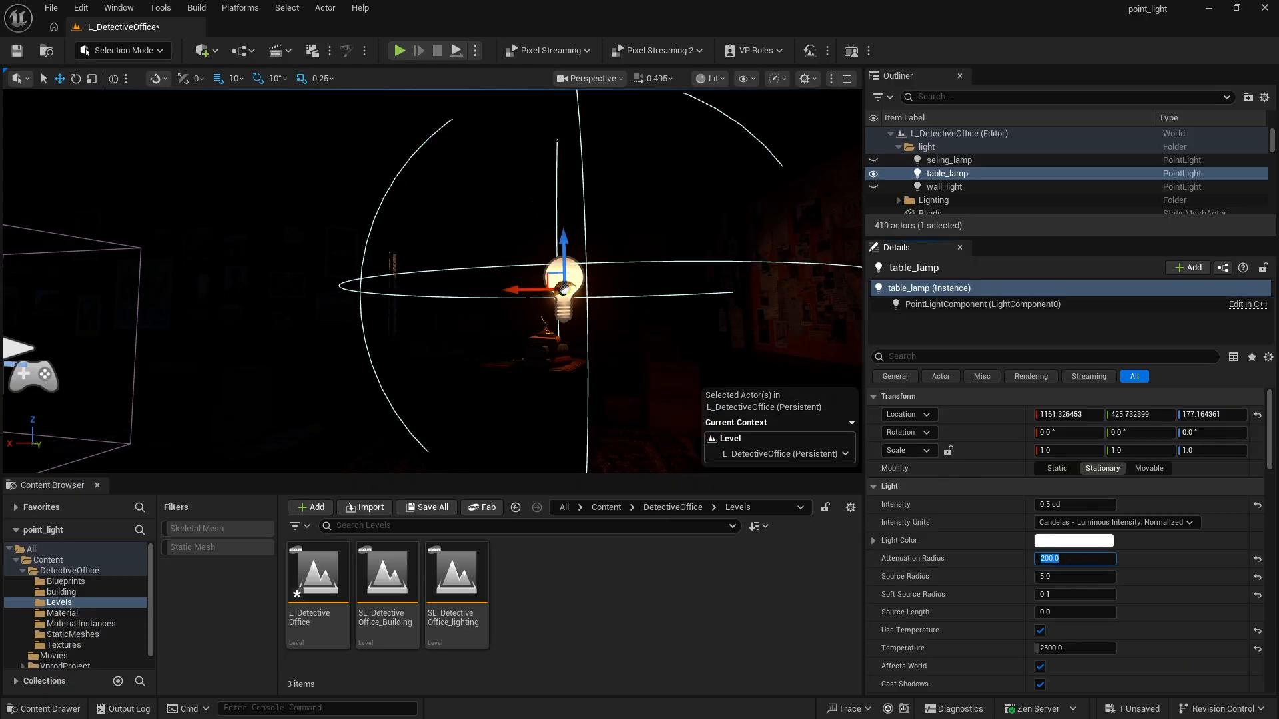
{"action": "right_click_drag", "start_coordinate": [553, 298], "coordinate": [639, 311]}
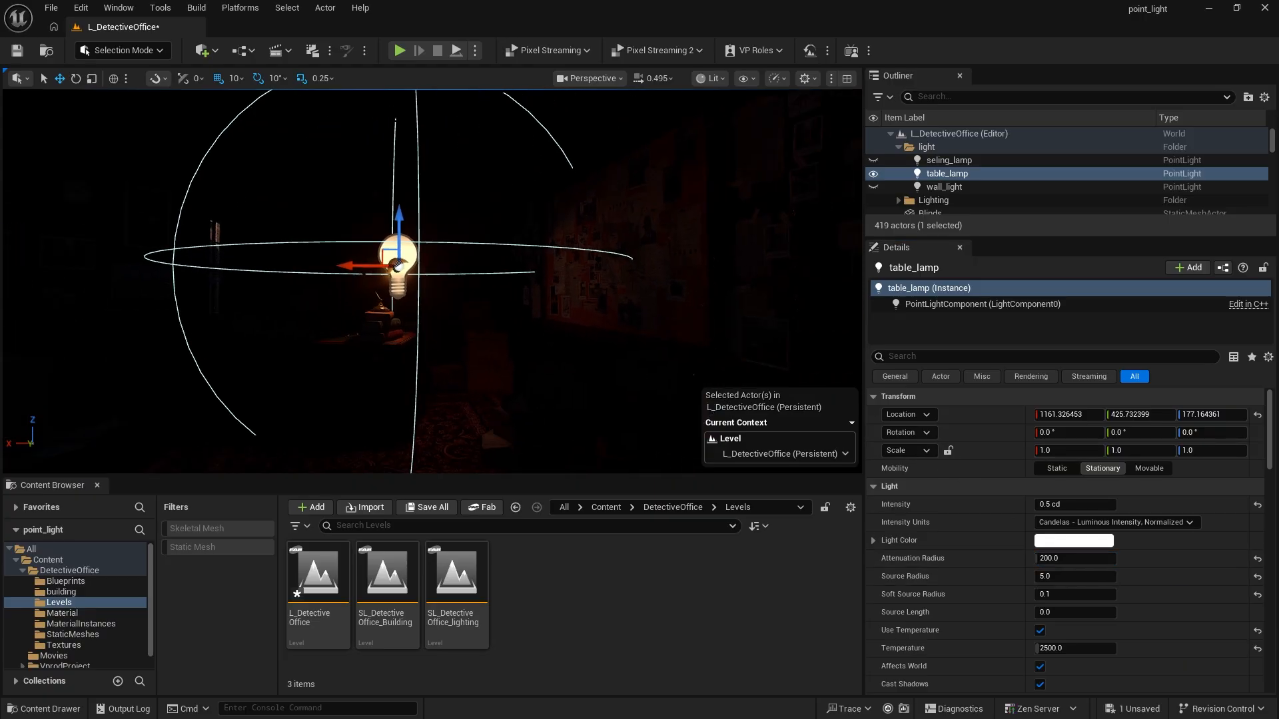
{"action": "left_click", "coordinate": [1055, 559]}
{"action": "type", "text": "180"}
{"action": "key", "text": "Return"}
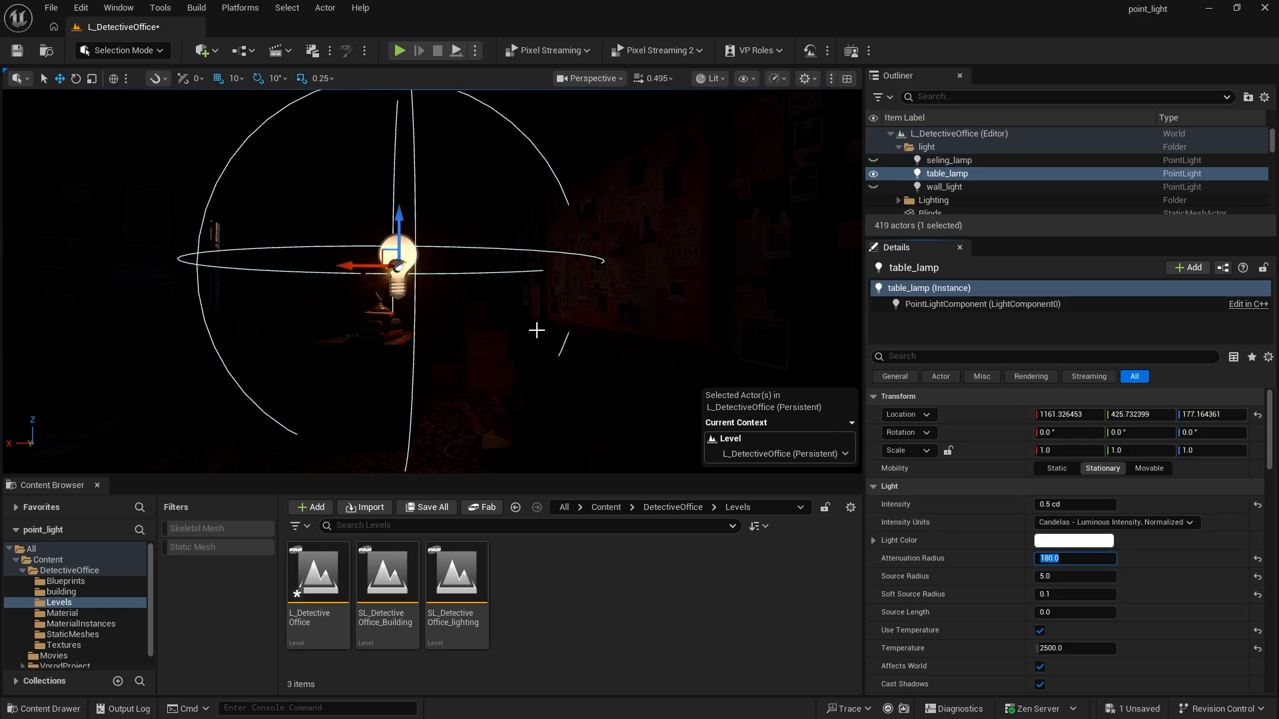
- Set table_lamp's Intensity to 1 cd
{"action": "left_click", "coordinate": [473, 329]}
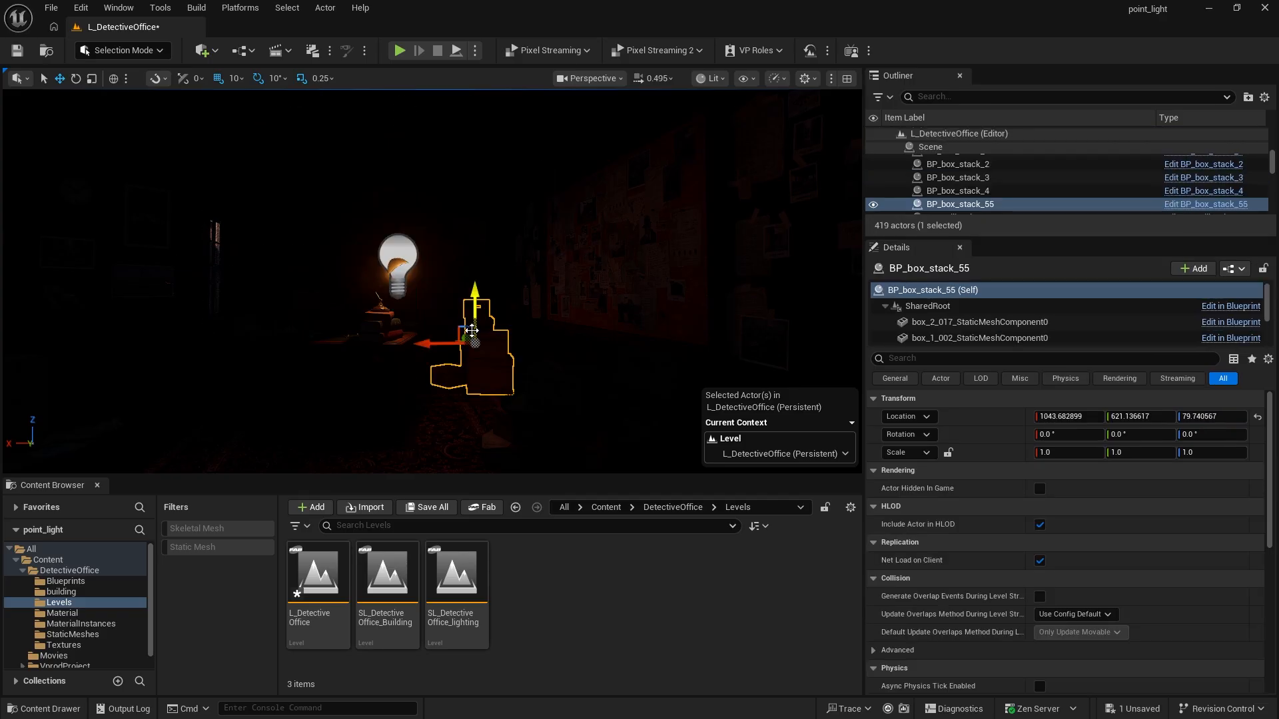
{"action": "left_click", "coordinate": [408, 279]}
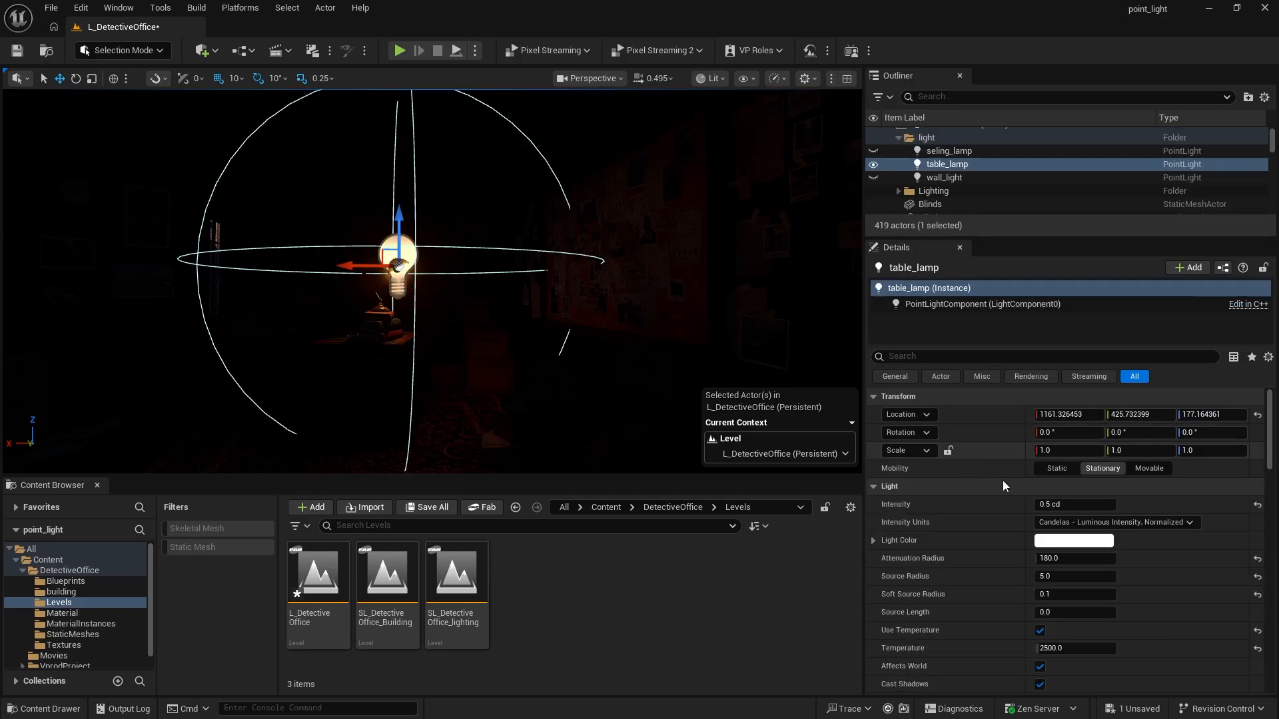
{"action": "left_click", "coordinate": [1064, 503]}
{"action": "type", "text": "1"}
{"action": "key", "text": "Return"}
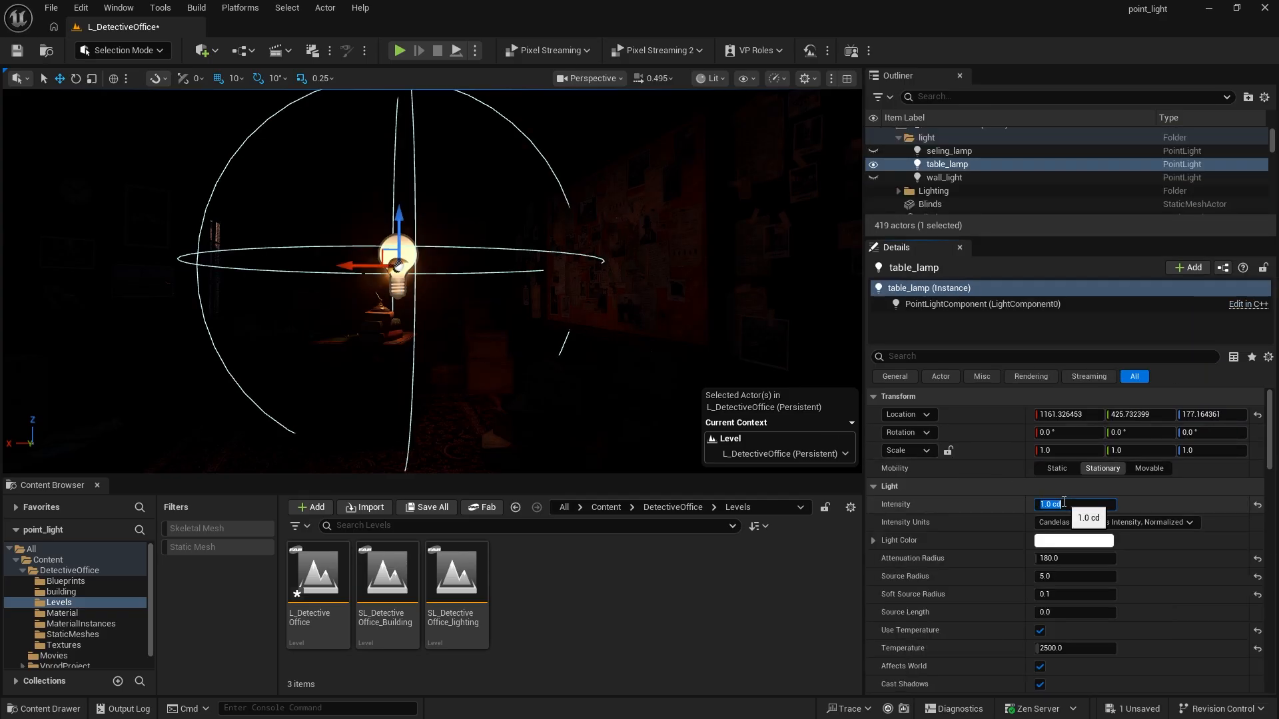
- Examine how table_lamp lights the desk, boxes and wall from several angles with the editor icons hidden
{"action": "key", "text": "a"}
{"action": "right_click_drag", "start_coordinate": [492, 298], "coordinate": [483, 301]}
{"action": "right_click_drag", "start_coordinate": [539, 268], "coordinate": [519, 262]}
{"action": "right_click_drag", "start_coordinate": [586, 323], "coordinate": [625, 323]}
{"action": "left_click", "coordinate": [472, 306]}
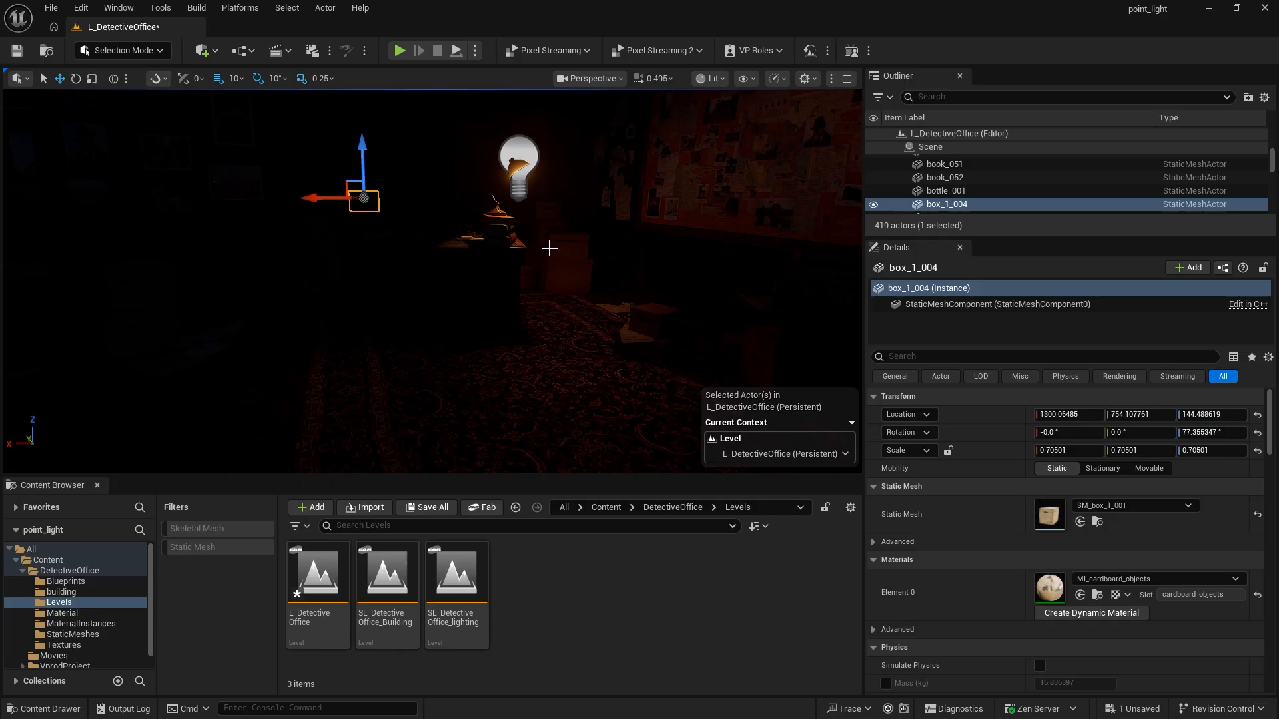
{"action": "key", "text": "g"}
{"action": "right_click_drag", "start_coordinate": [594, 257], "coordinate": [561, 244]}
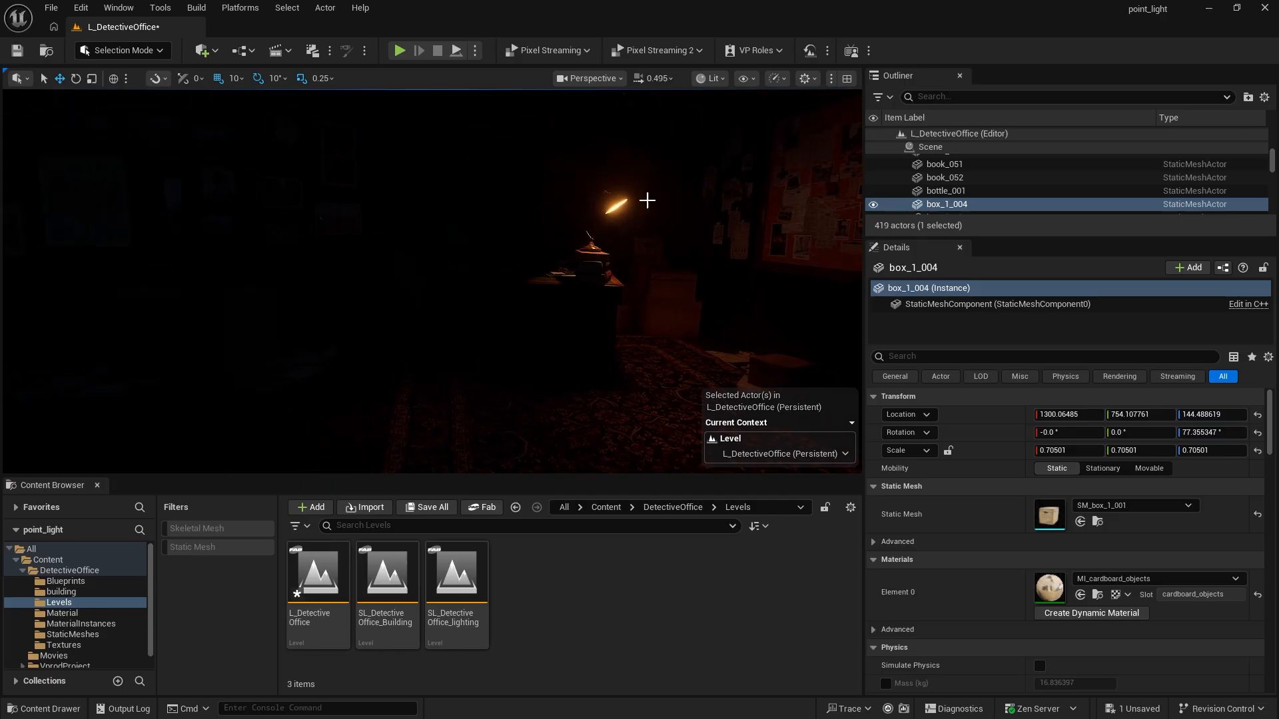
{"action": "right_click_drag", "start_coordinate": [658, 272], "coordinate": [639, 266]}
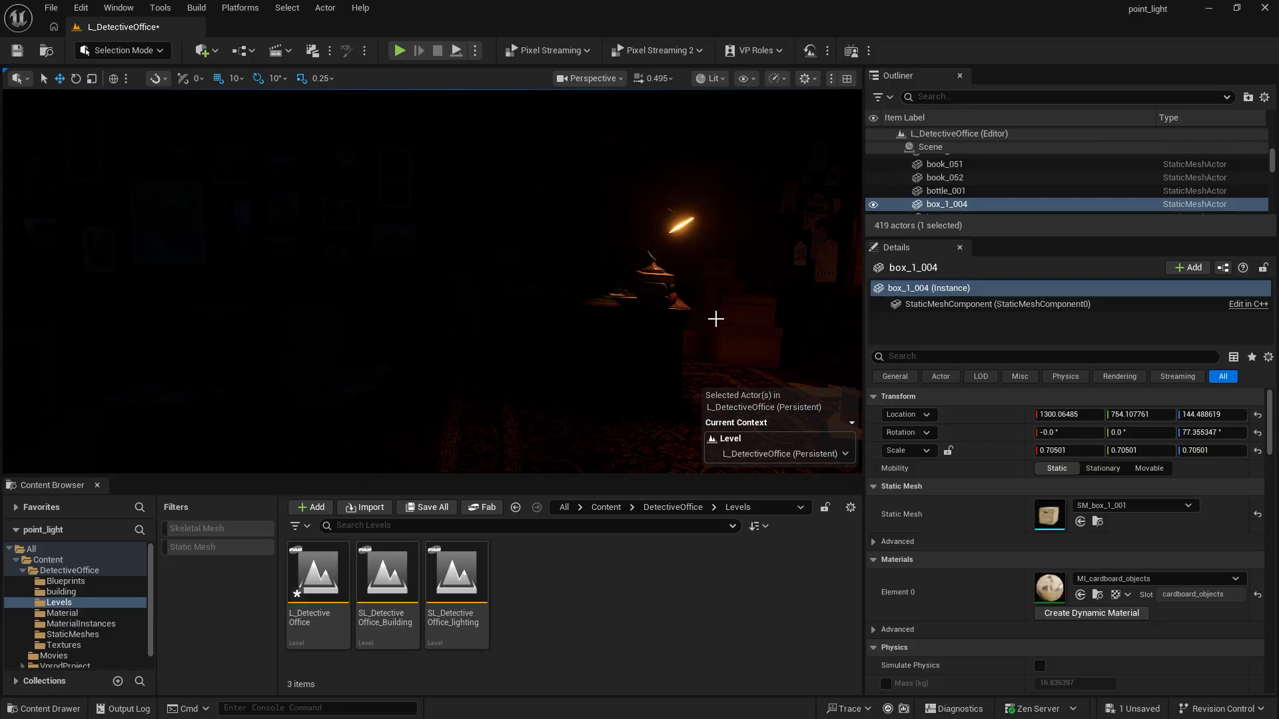
{"action": "mouse_move", "coordinate": [712, 318]}
{"action": "right_mouse_down"}
{"action": "mouse_move", "coordinate": [685, 307]}
{"action": "mouse_move", "coordinate": [697, 308]}
{"action": "right_mouse_up"}
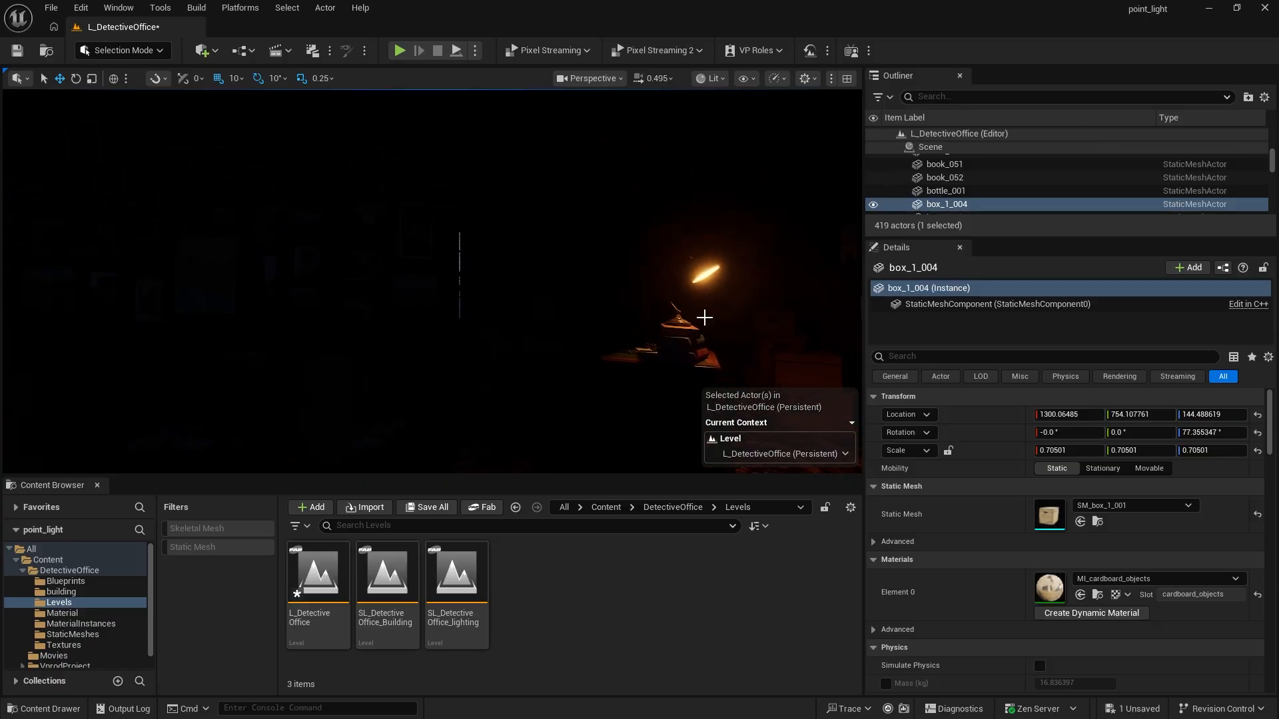
{"action": "key", "text": "g"}
- Try an Intensity of about 66.8 cd on table_lamp, view it without editor icons, and undo the intensity change
{"action": "left_click", "coordinate": [705, 269]}
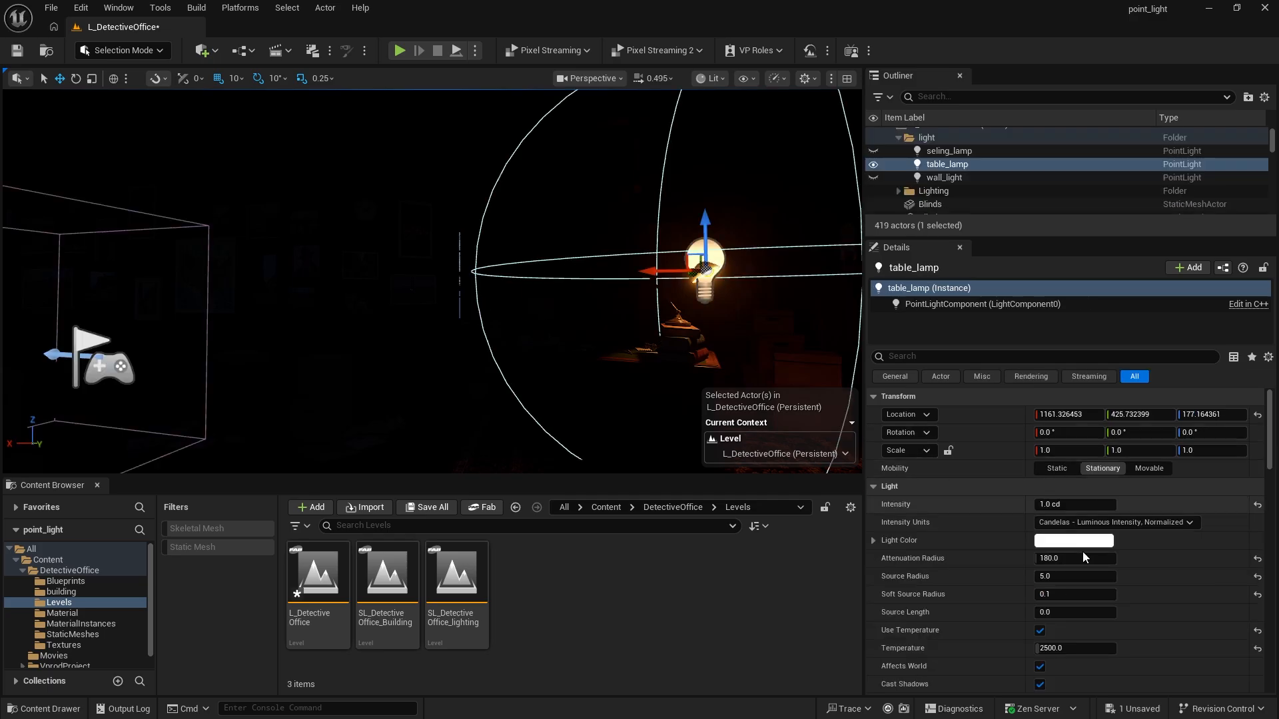
{"action": "left_click_drag", "start_coordinate": [1065, 505], "coordinate": [1106, 505]}
{"action": "key", "text": "g"}
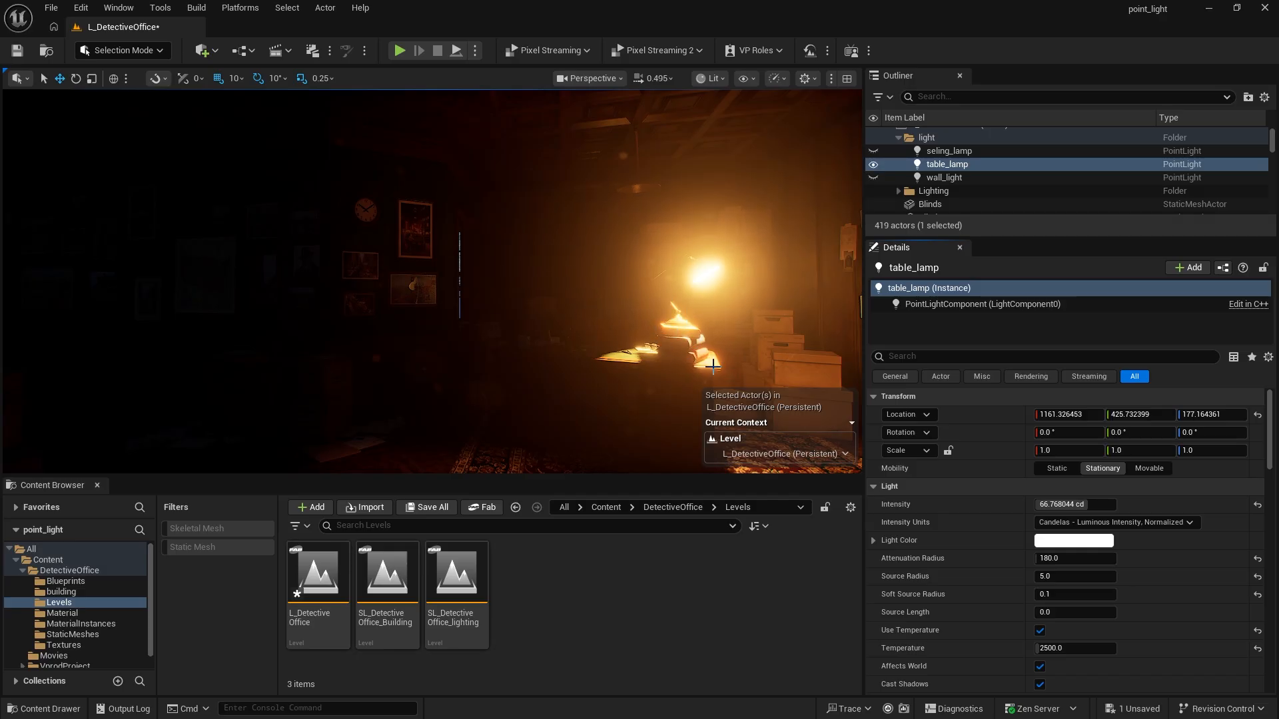
{"action": "mouse_move", "coordinate": [645, 325]}
{"action": "right_mouse_down"}
{"action": "mouse_move", "coordinate": [787, 349]}
{"action": "mouse_move", "coordinate": [691, 349]}
{"action": "mouse_move", "coordinate": [643, 339]}
{"action": "mouse_move", "coordinate": [640, 324]}
{"action": "right_mouse_up"}
{"action": "key", "text": "ctrl+z"}
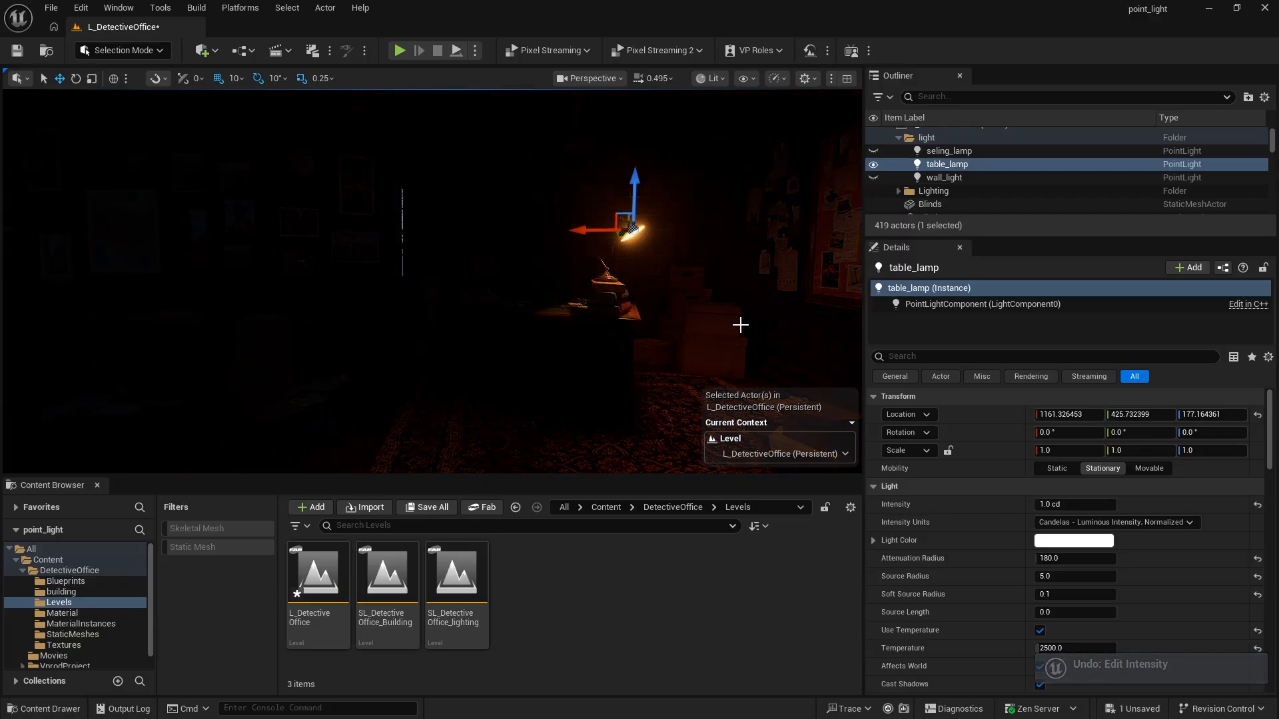
- Set table_lamp's Intensity to 3 cd, check the light without selection outlines or editor icons, and select the lamp again
{"action": "left_click", "coordinate": [1065, 505]}
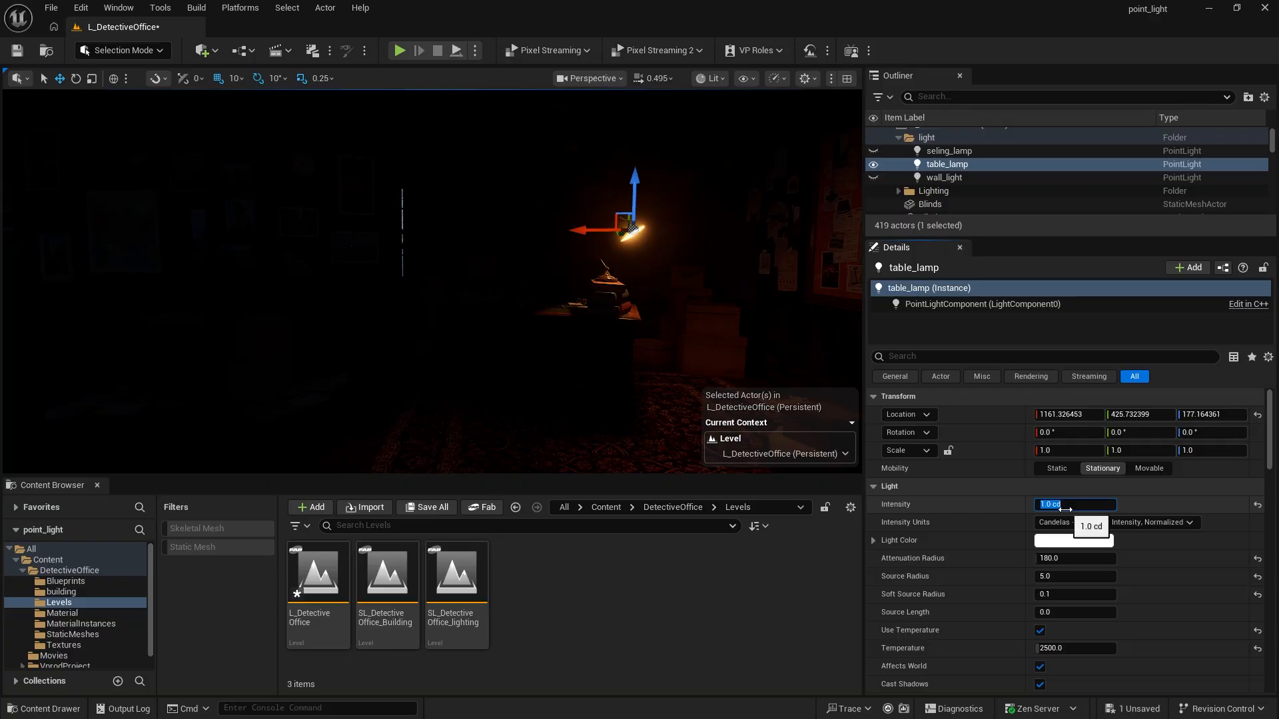
{"action": "type", "text": "2"}
{"action": "key", "text": "Return"}
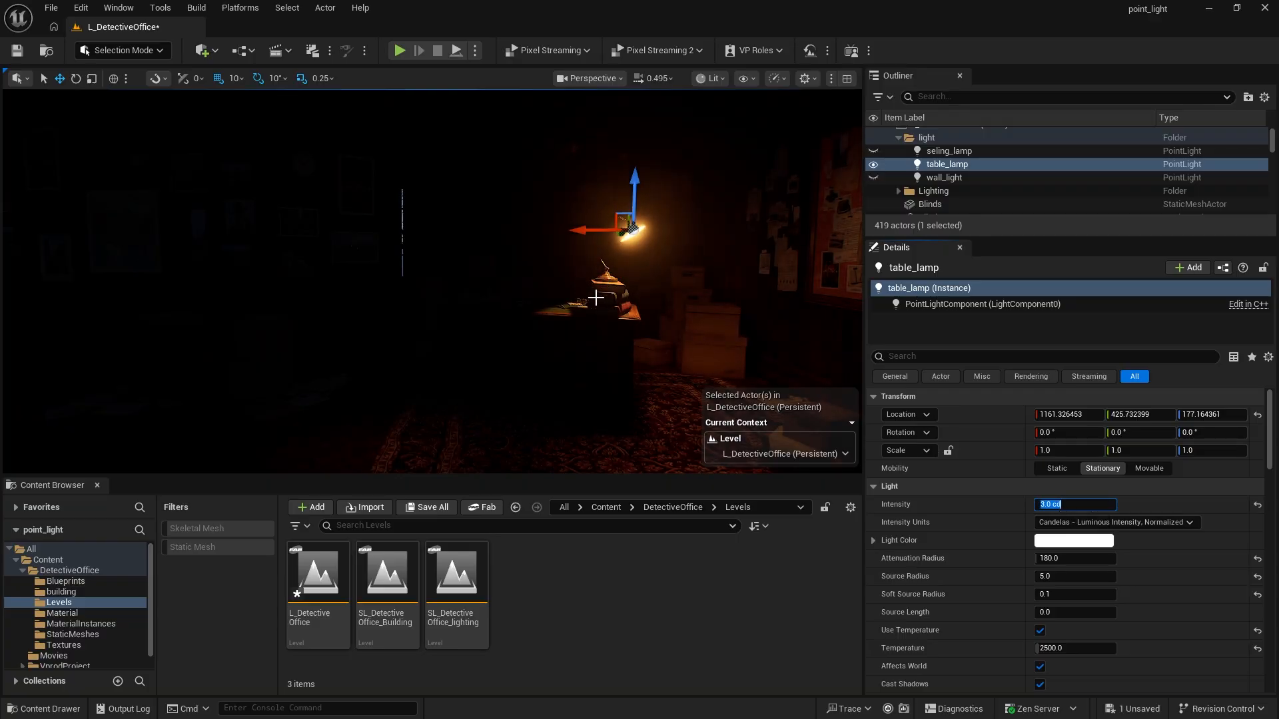
{"action": "left_click", "coordinate": [651, 317]}
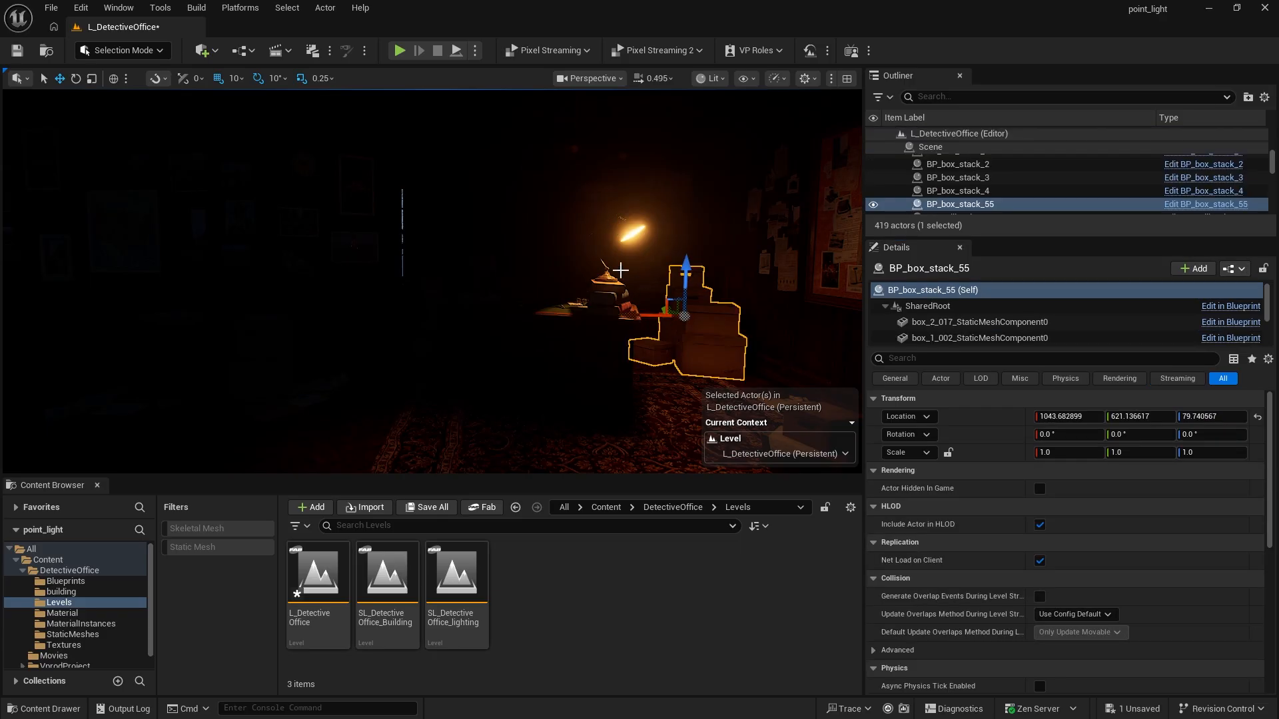
{"action": "key", "text": "g"}
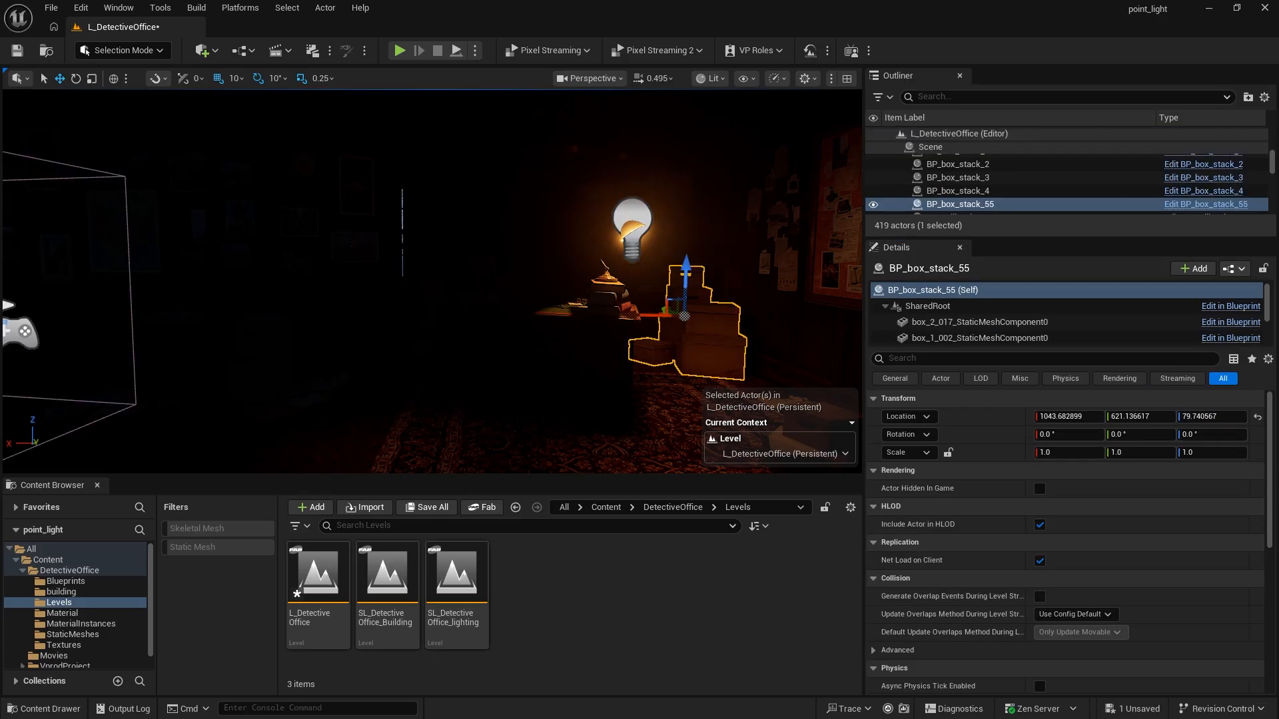
{"action": "right_click_drag", "start_coordinate": [577, 237], "coordinate": [565, 218]}
{"action": "left_click", "coordinate": [644, 248]}
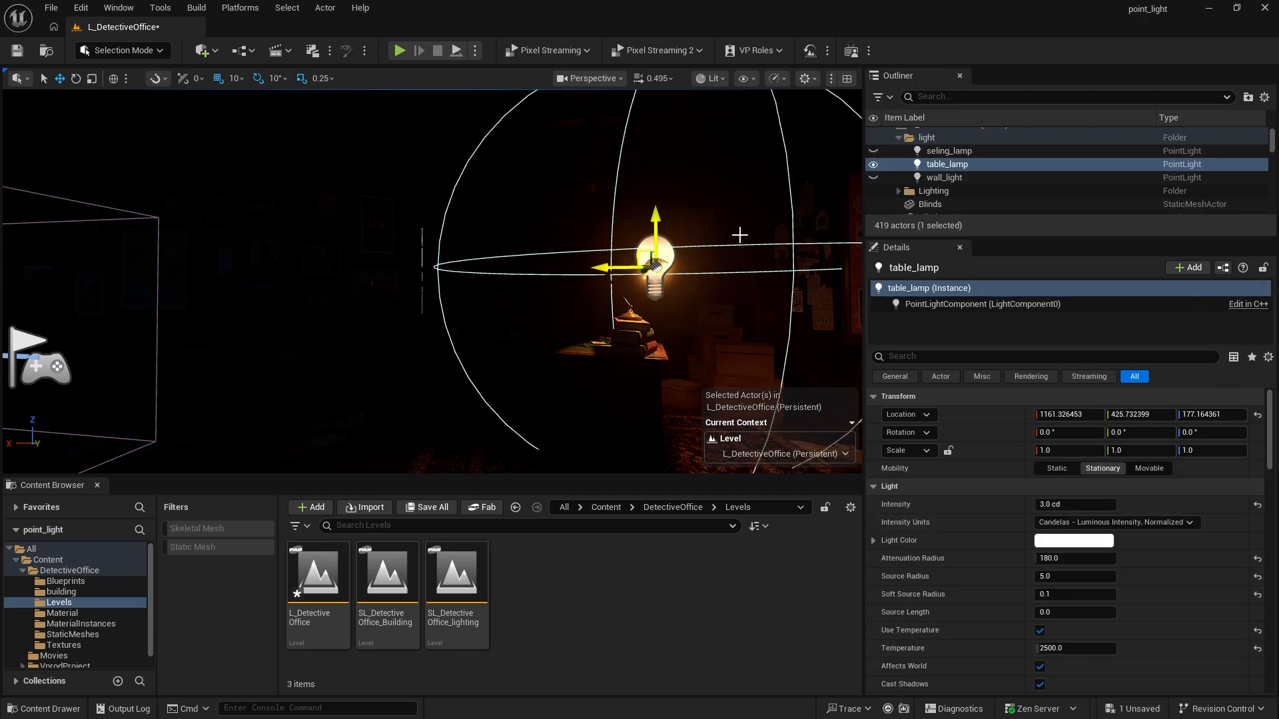
- Show seling_lamp, hide table_lamp, and select seling_lamp for editing
{"action": "left_click", "coordinate": [873, 153]}
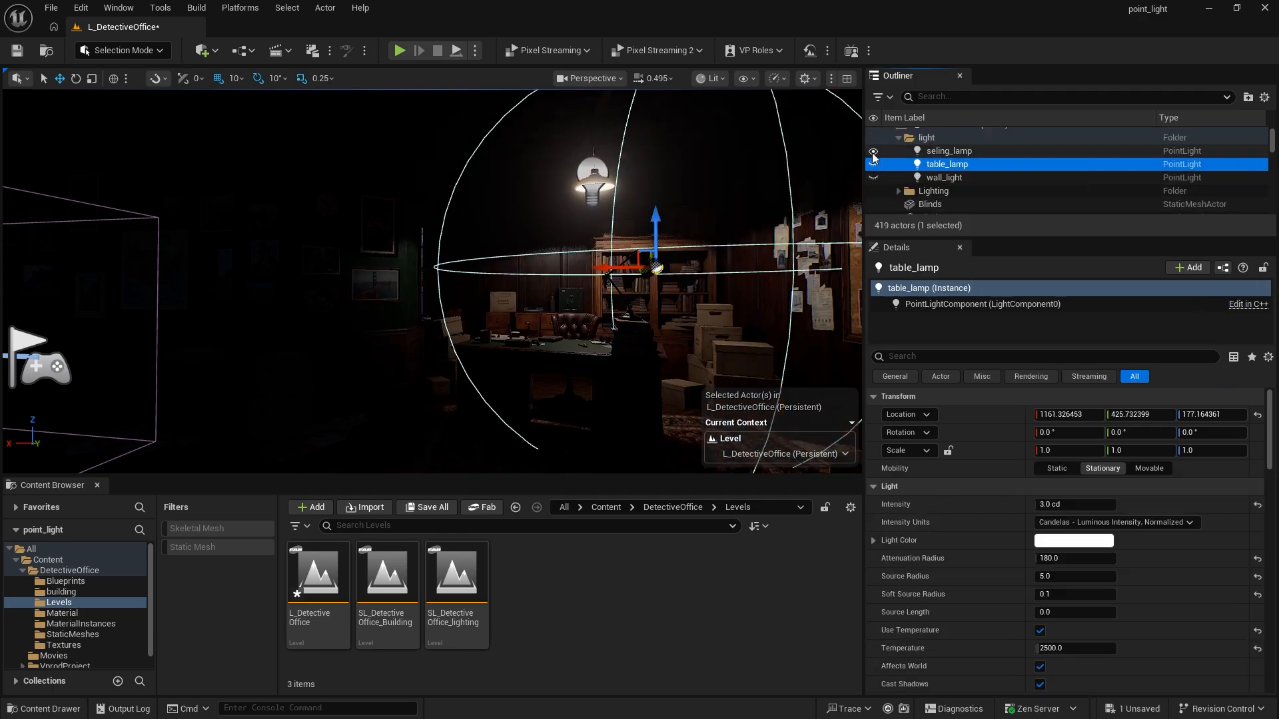
{"action": "left_click", "coordinate": [873, 164]}
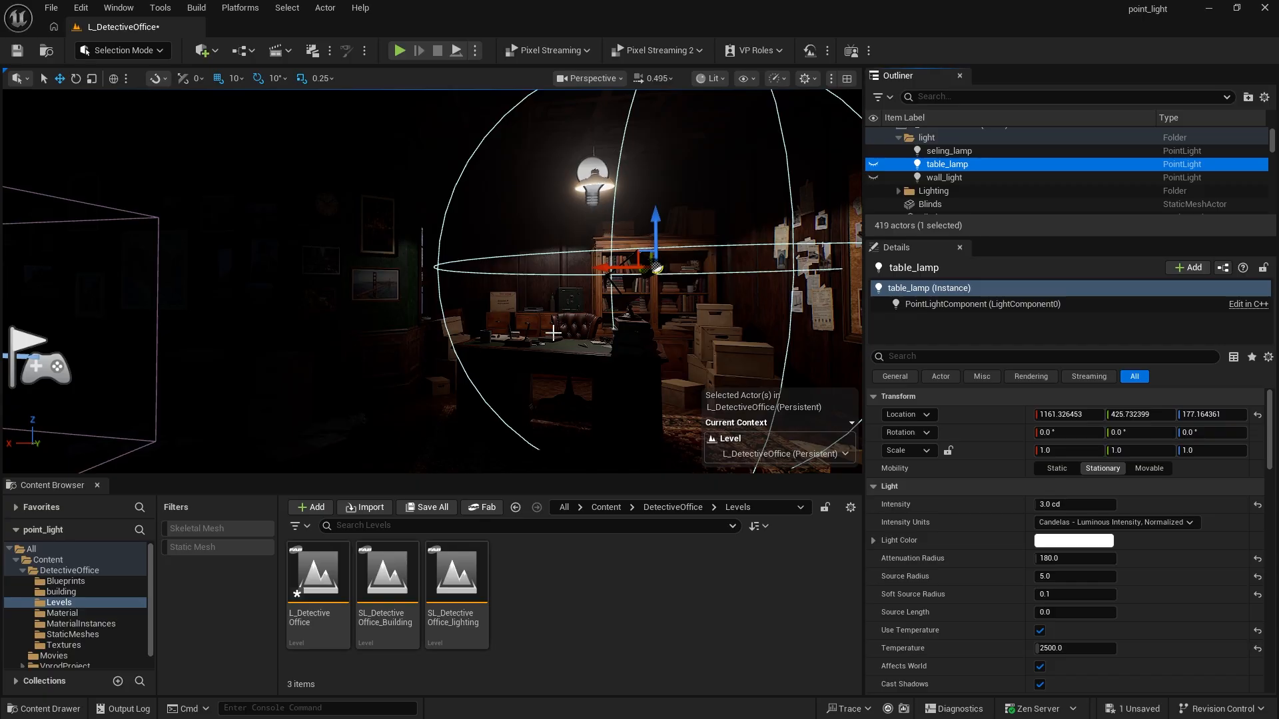
{"action": "left_click", "coordinate": [413, 371]}
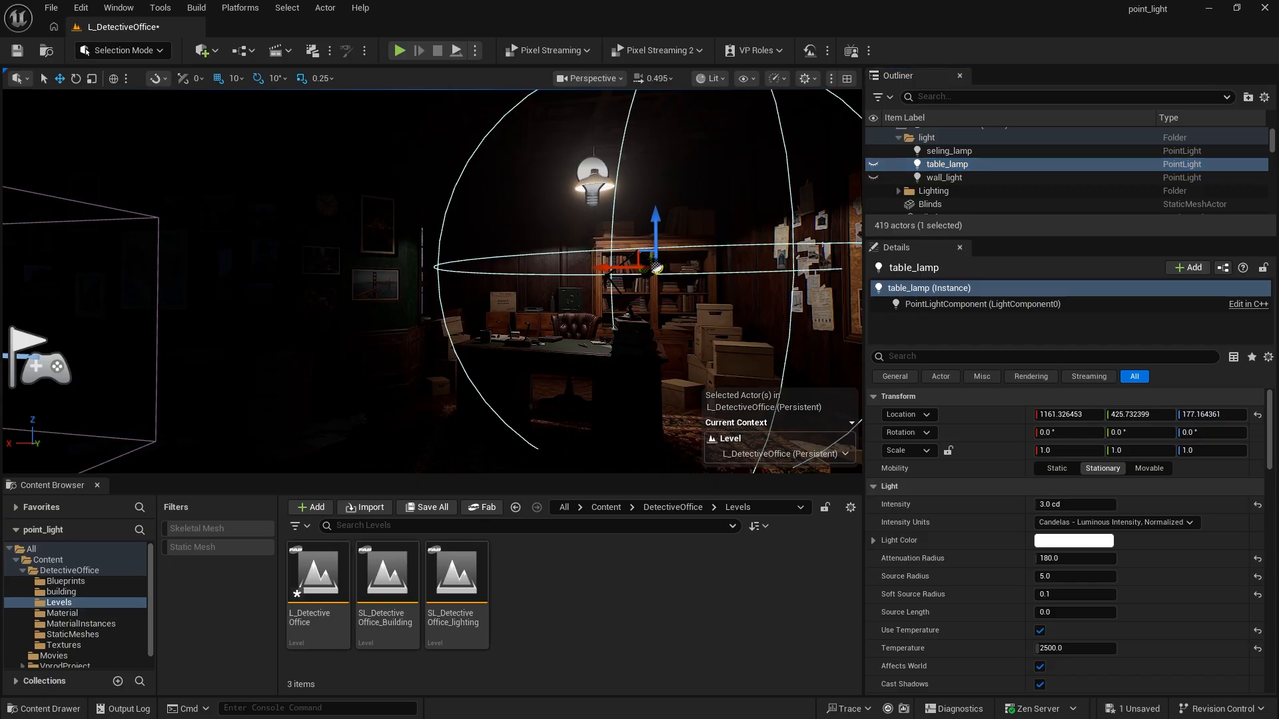
{"action": "left_click", "coordinate": [311, 423]}
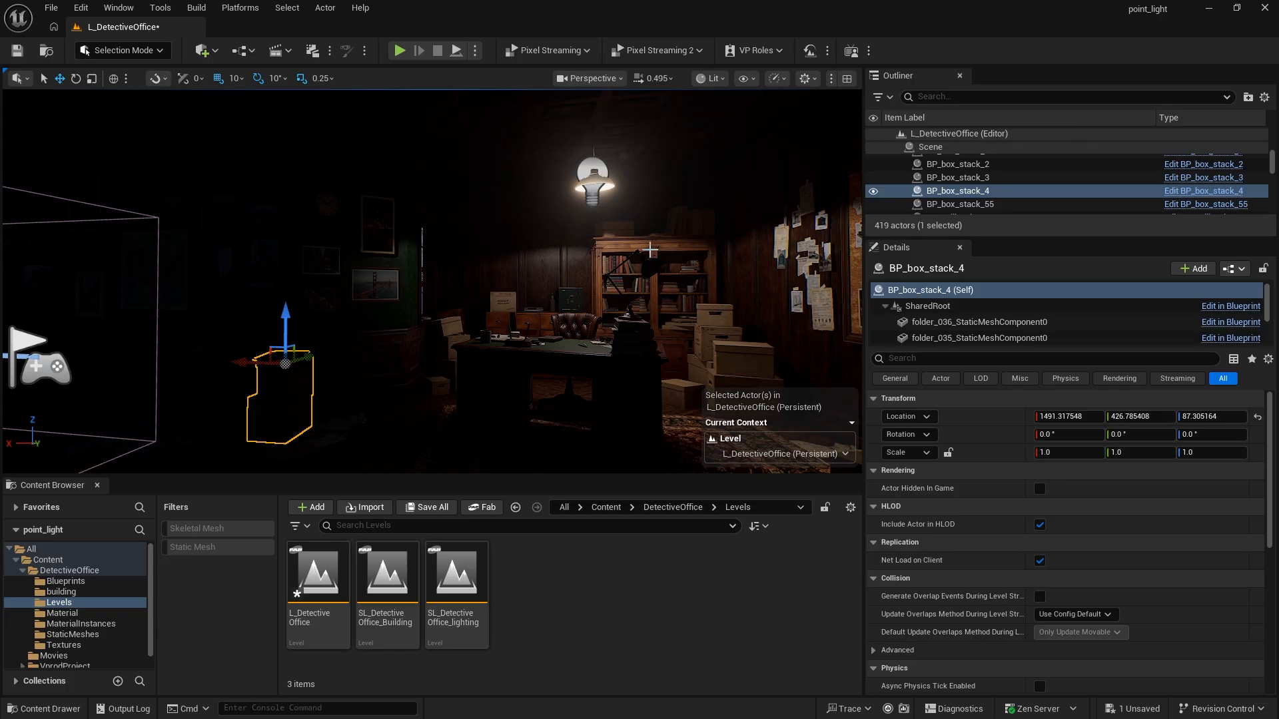
{"action": "left_click", "coordinate": [590, 193]}
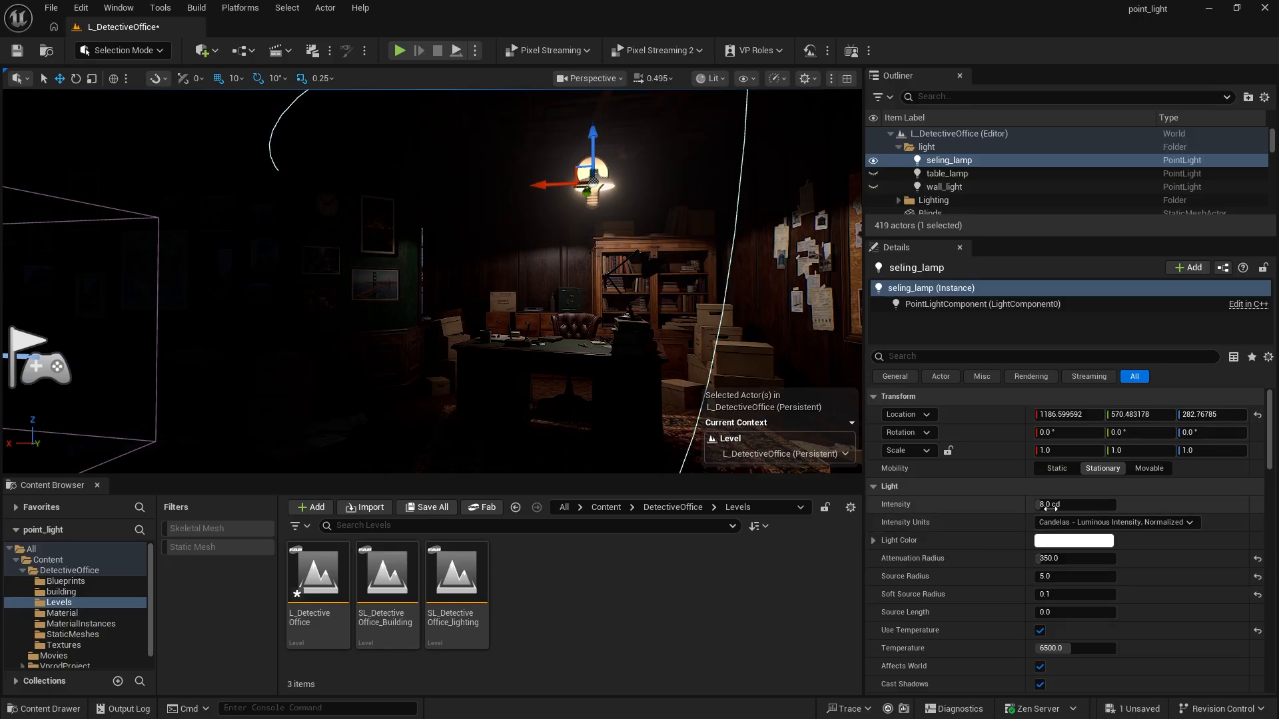
{"action": "left_click", "coordinate": [1053, 506]}
{"action": "left_click", "coordinate": [988, 504]}
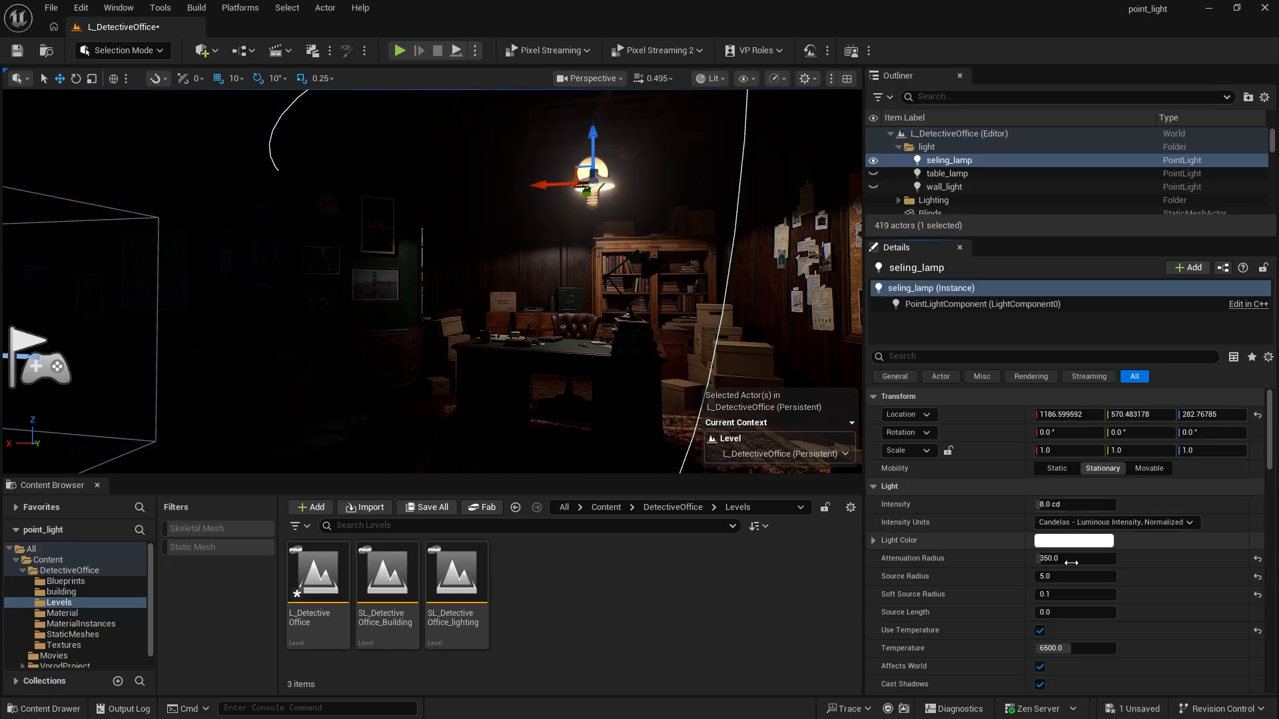
- Try Temperatures of about 2874 and 11588 on seling_lamp, and reset its Temperature to the default
{"action": "scroll", "coordinate": [1071, 563], "scroll_direction": "down", "scroll_amount": 1}
{"action": "scroll", "coordinate": [1071, 563], "scroll_direction": "down", "scroll_amount": 1}
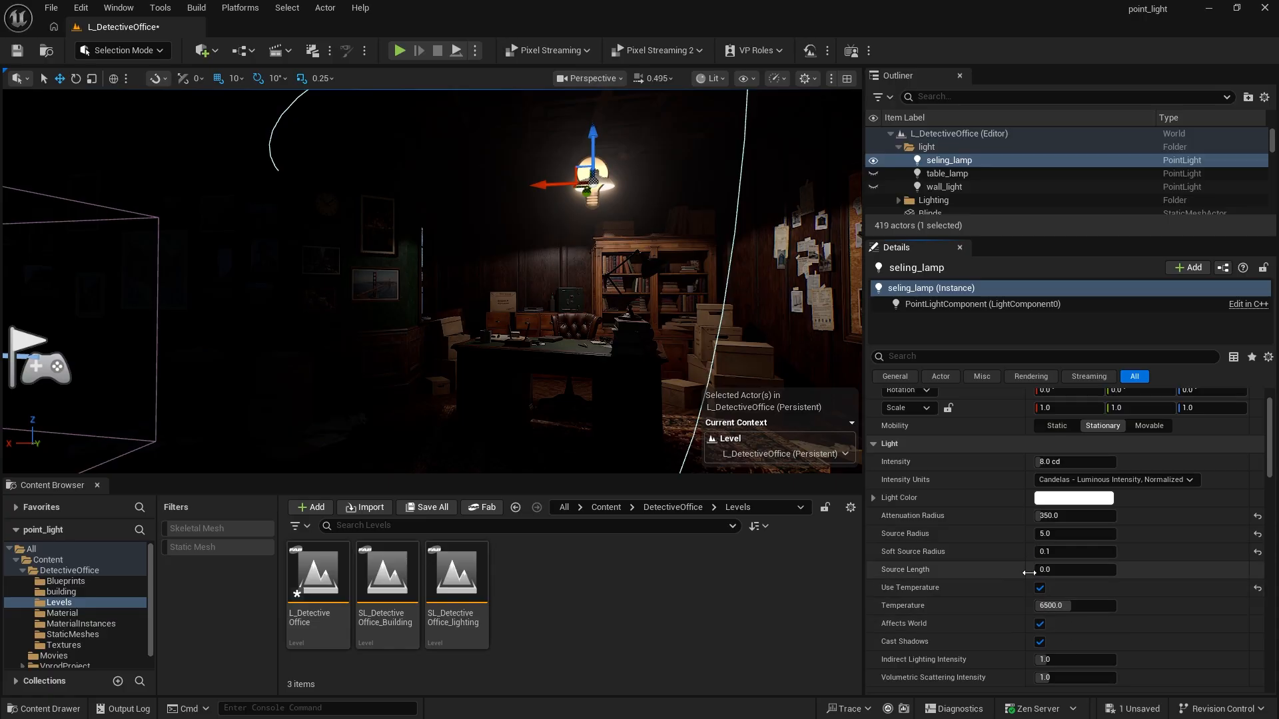
{"action": "left_click_drag", "start_coordinate": [1069, 600], "coordinate": [622, 580]}
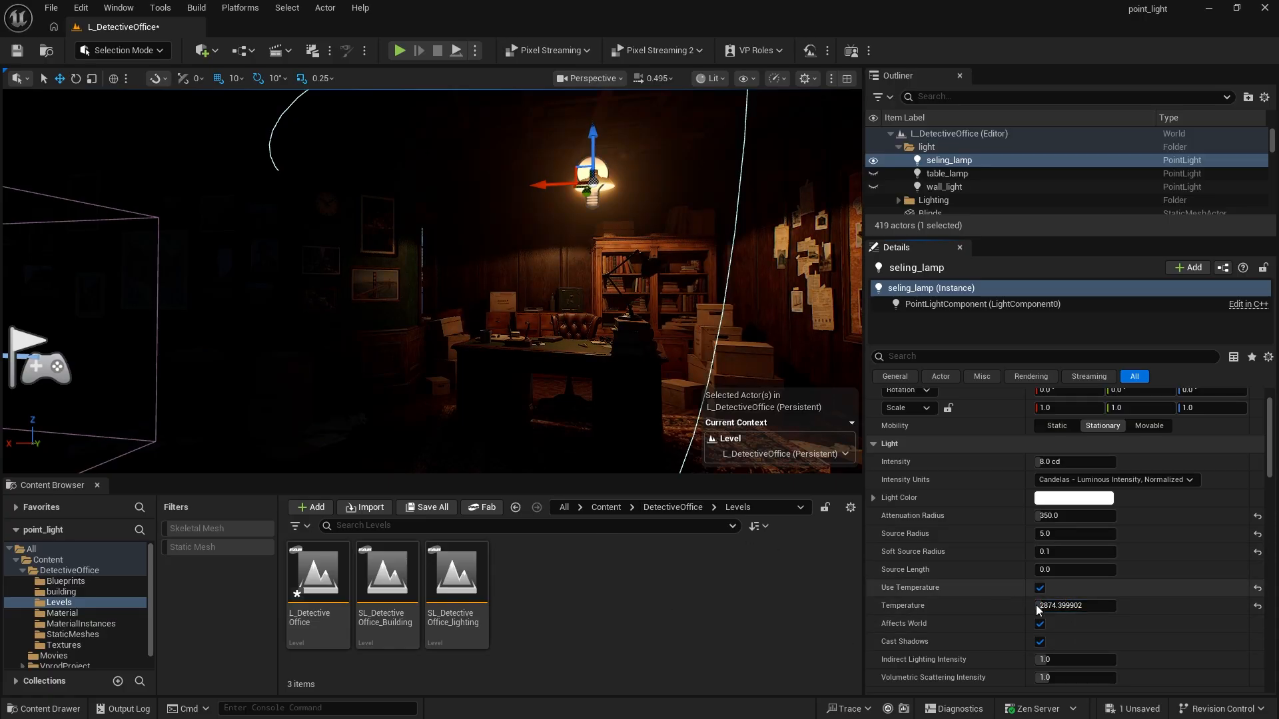
{"action": "left_click_drag", "start_coordinate": [1063, 605], "coordinate": [1199, 605]}
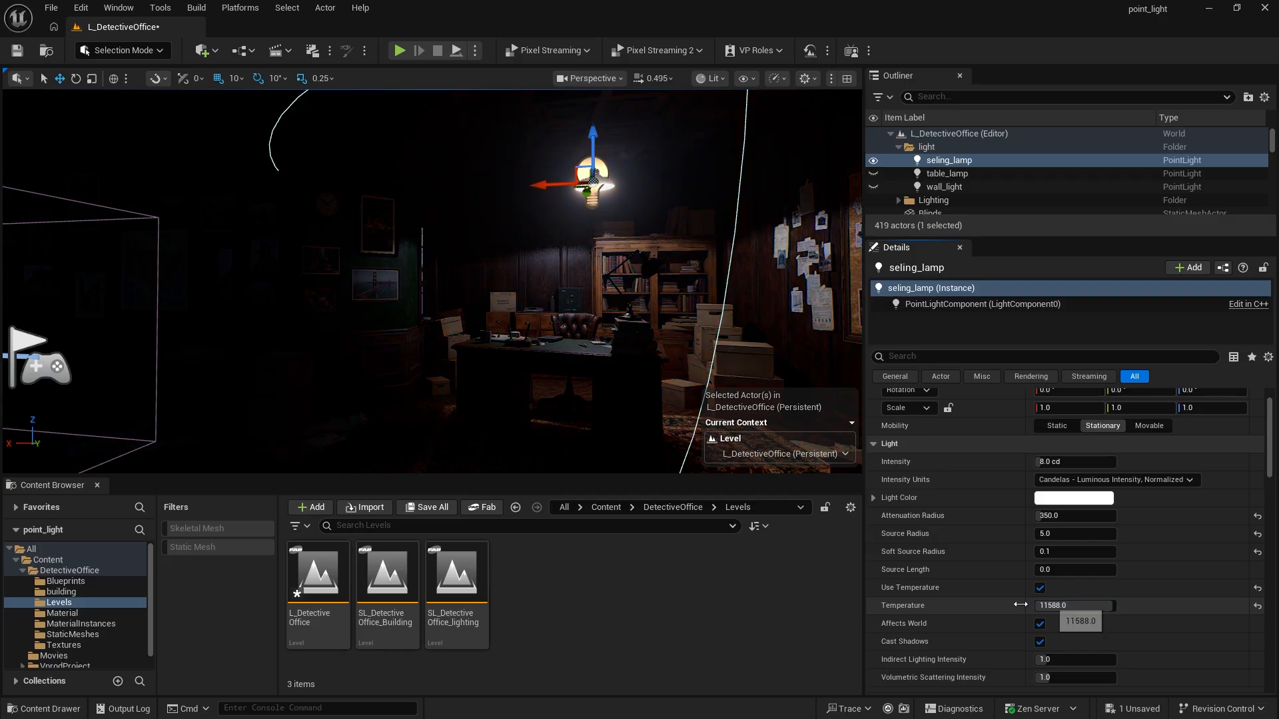
{"action": "left_click", "coordinate": [1257, 606]}
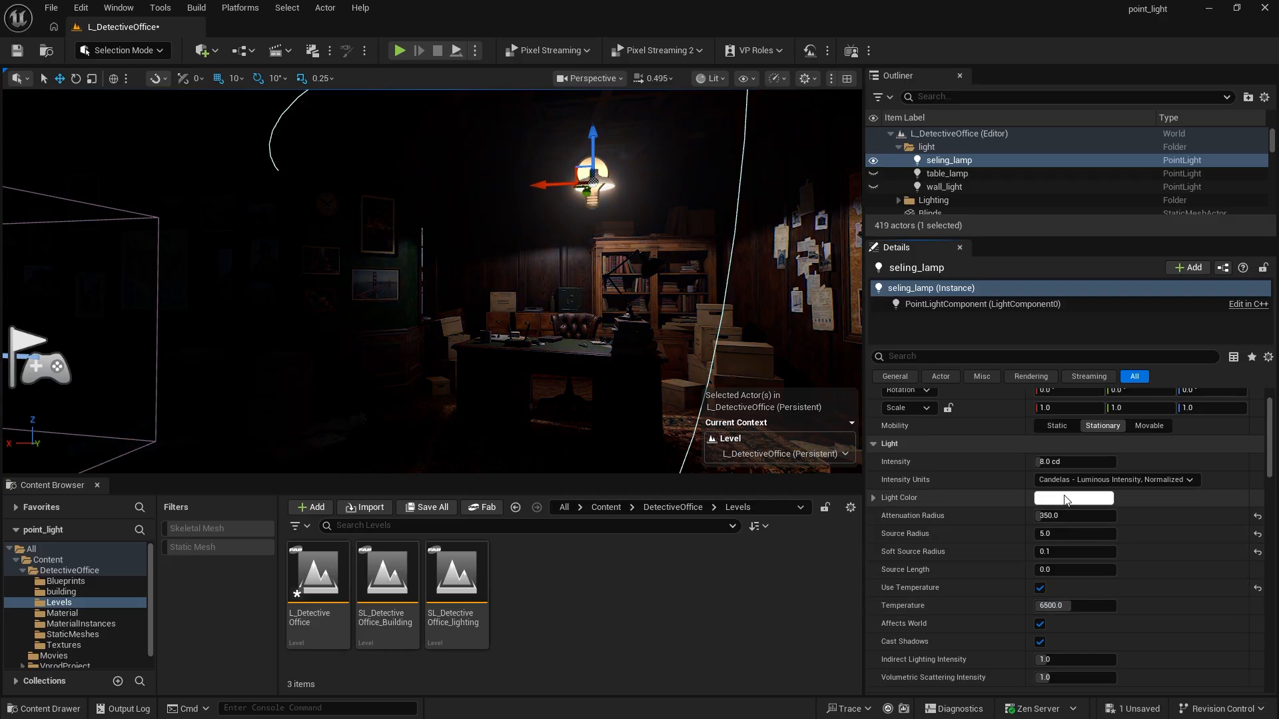
- Set seling_lamp's Light Color to cyan with the hex value 00FFFF
{"action": "left_click", "coordinate": [1068, 498]}
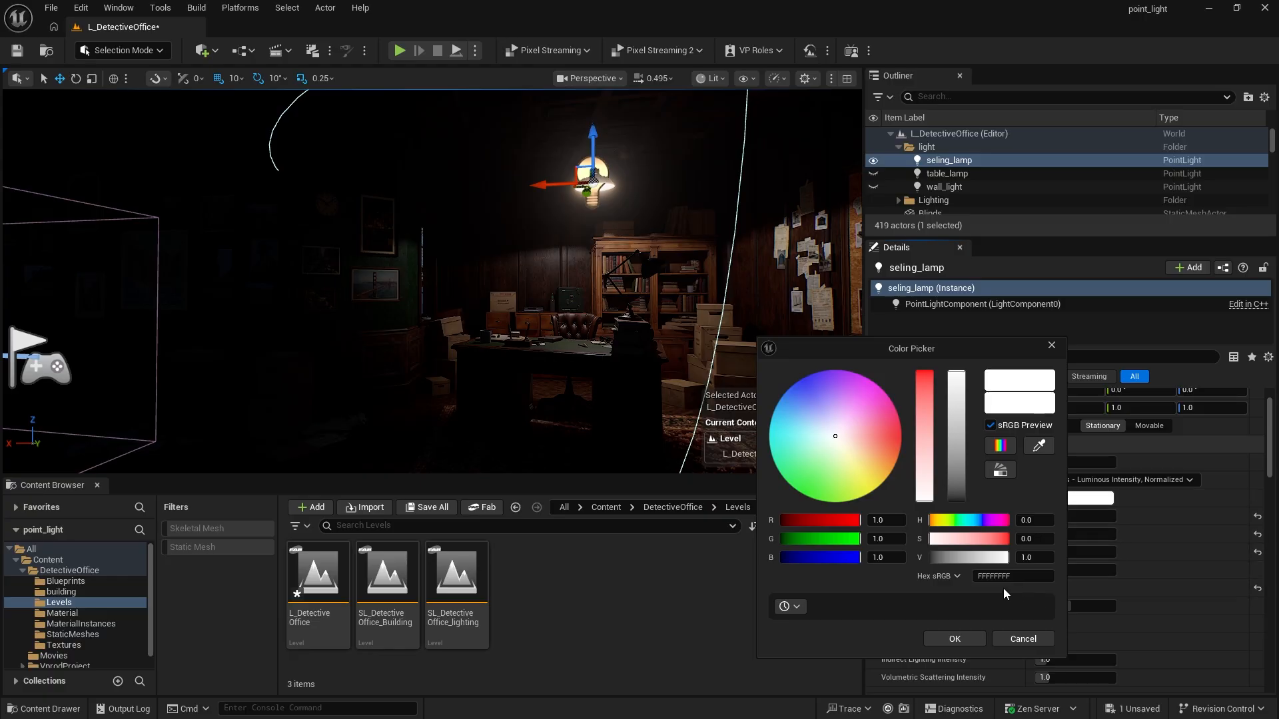
{"action": "left_click", "coordinate": [1021, 579]}
{"action": "key", "text": "BackSpace"}
{"action": "type", "text": "#00ffff"}
{"action": "left_click", "coordinate": [955, 637]}
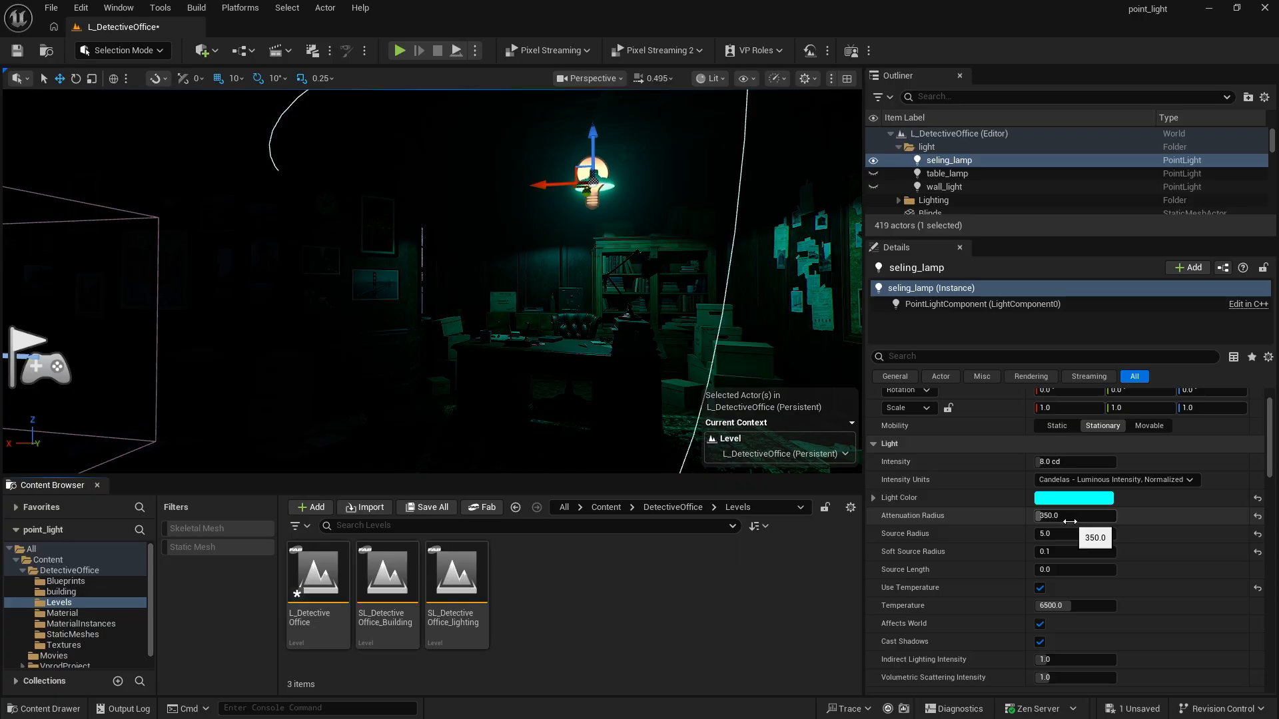
- Try a warm FFDDA8 Light Color on seling_lamp and reset the color to the default white
{"action": "left_click", "coordinate": [1074, 500]}
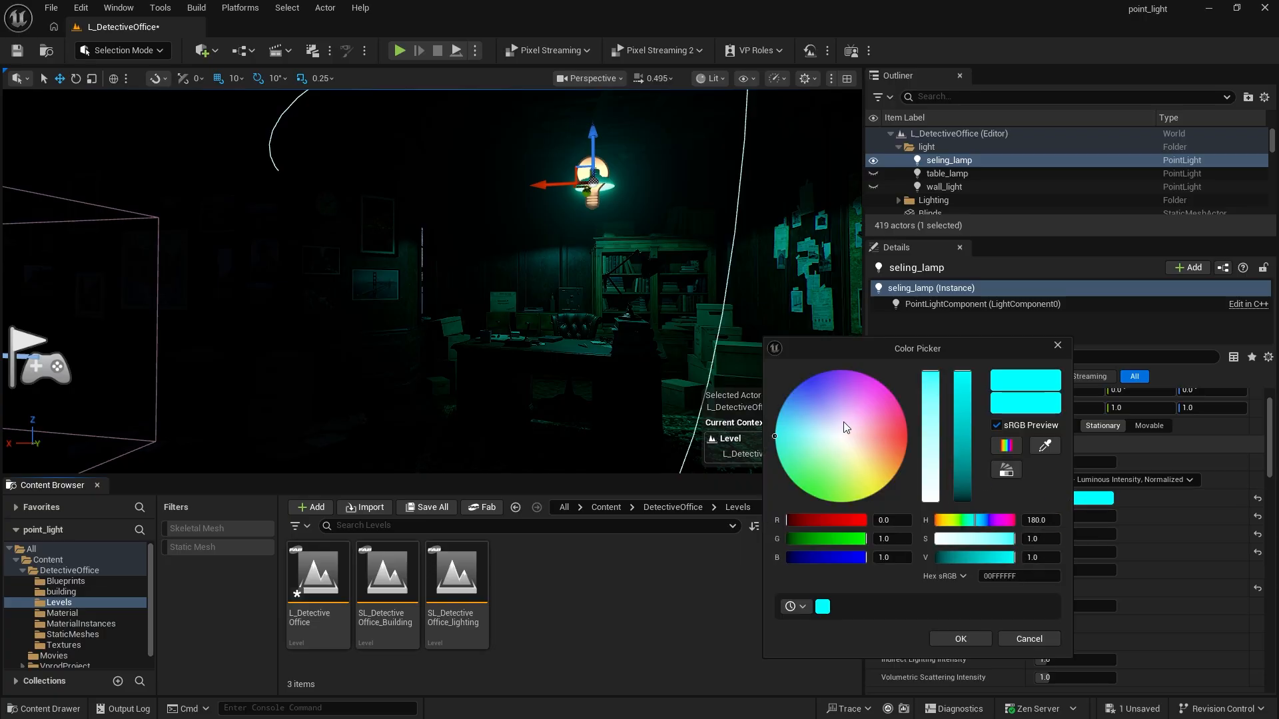
{"action": "left_click_drag", "start_coordinate": [844, 423], "coordinate": [875, 458]}
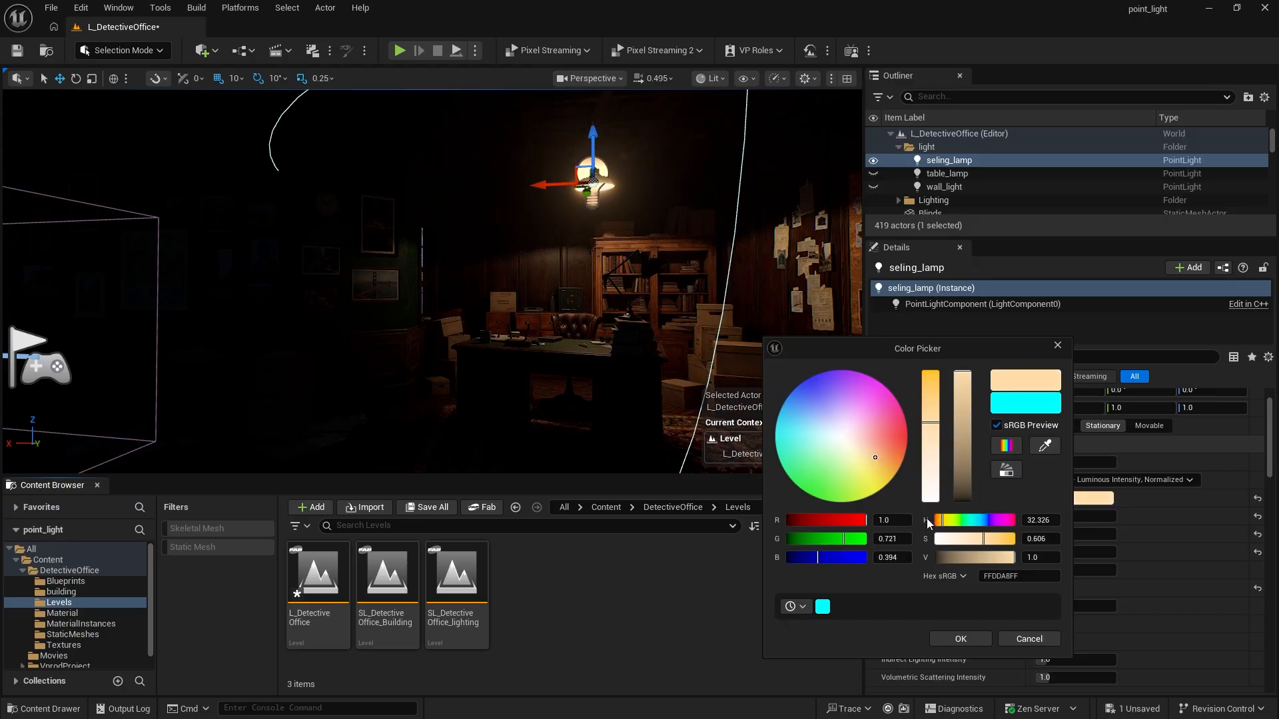
{"action": "left_click", "coordinate": [979, 643]}
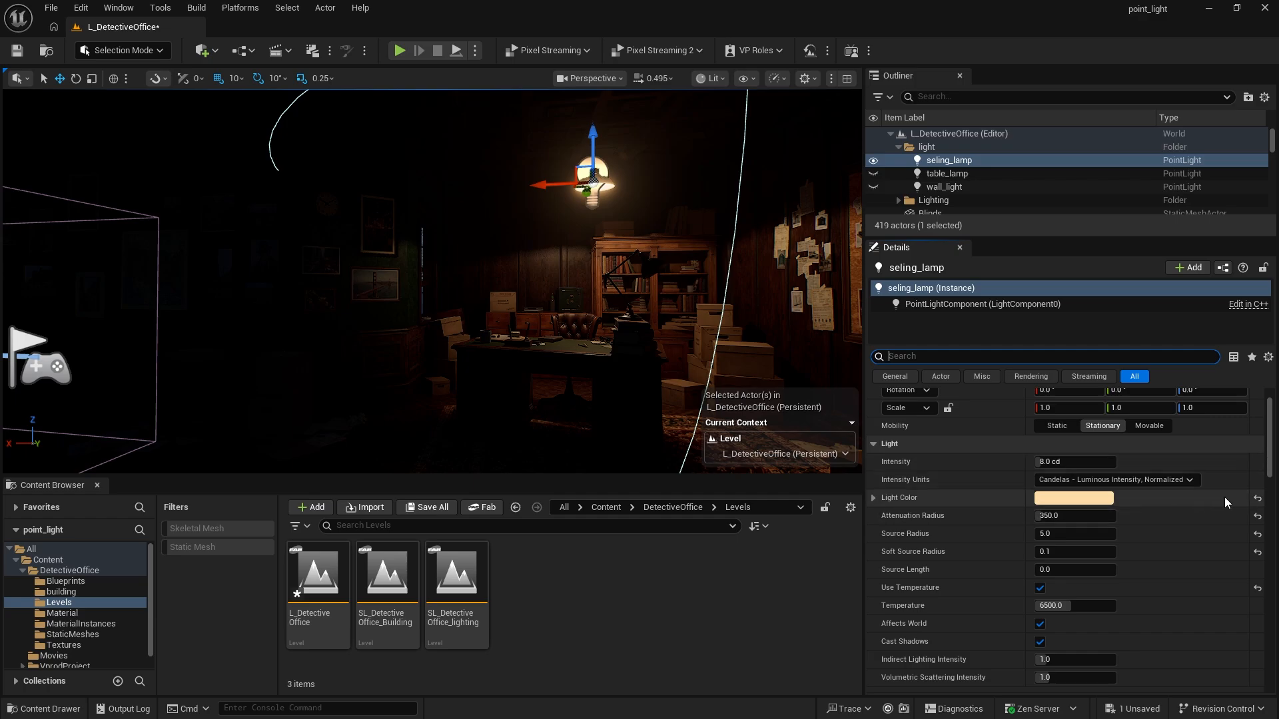
{"action": "left_click", "coordinate": [1258, 499]}
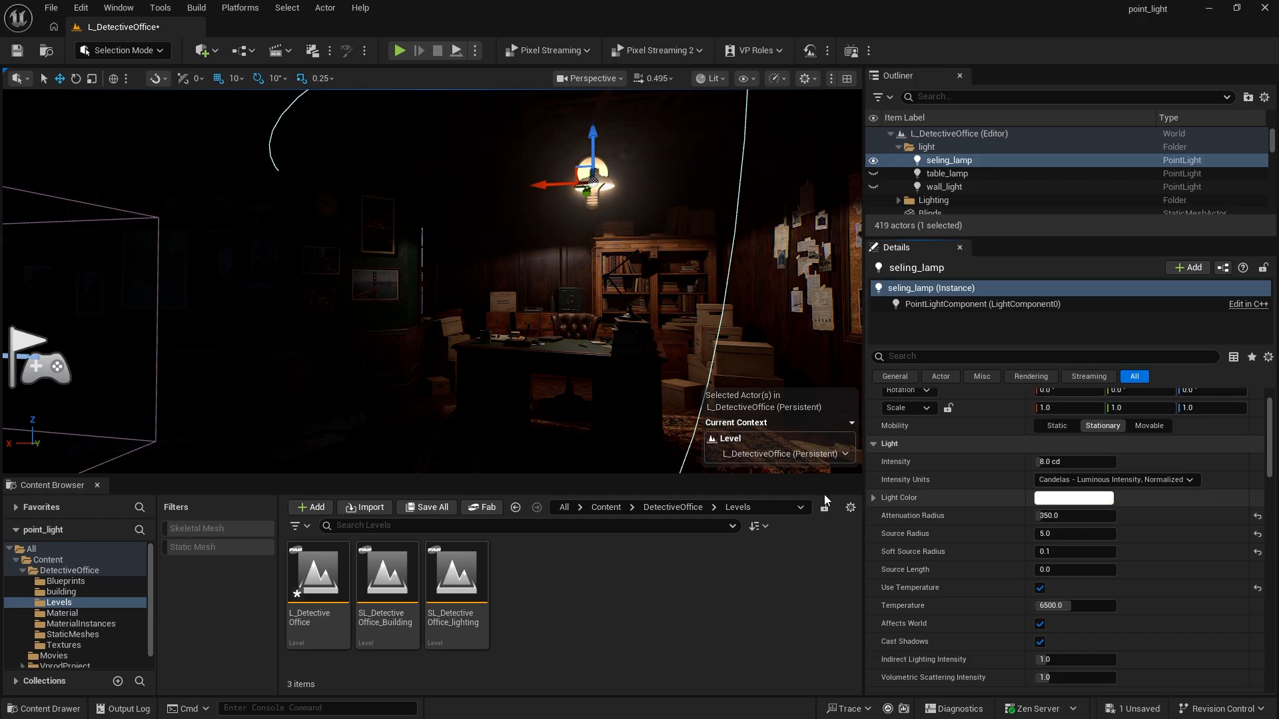
- Hide seling_lamp and show wall_light so that it is the only visible lamp in the light folder
{"action": "left_click", "coordinate": [873, 160]}
{"action": "right_click_drag", "start_coordinate": [584, 236], "coordinate": [826, 248]}
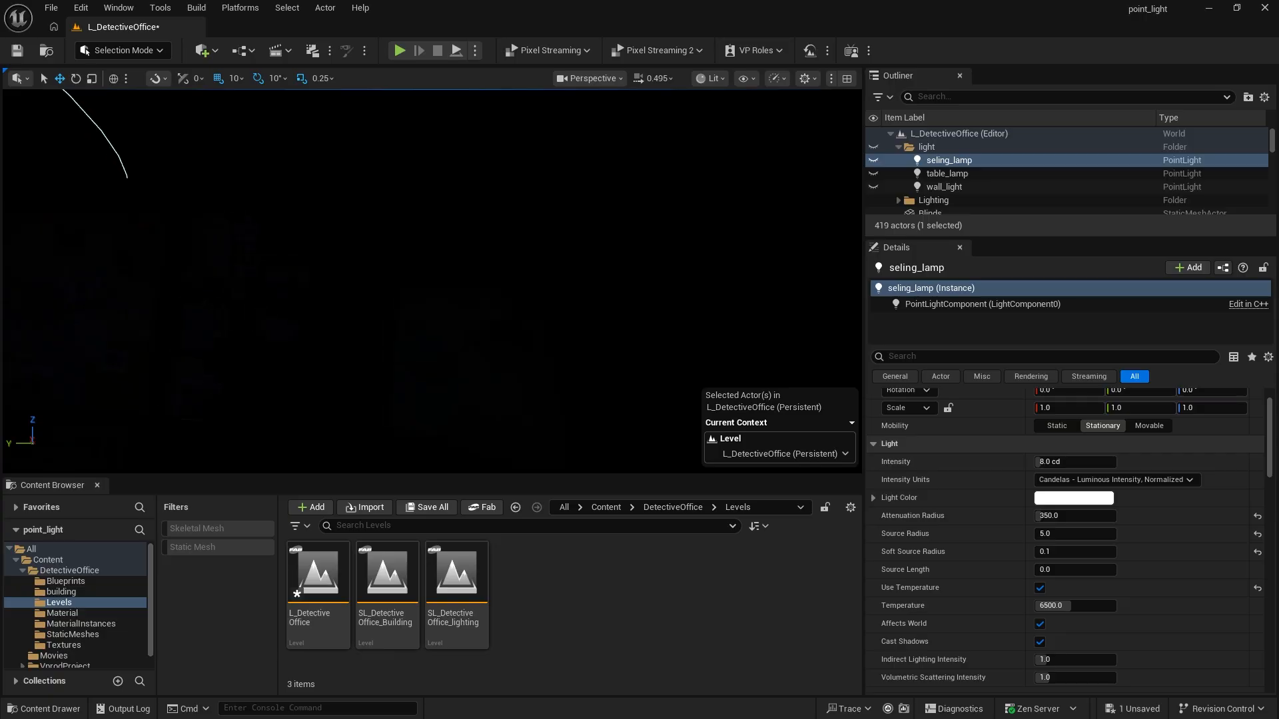
{"action": "left_click", "coordinate": [873, 186]}
{"action": "scroll", "coordinate": [536, 321], "scroll_direction": "down", "scroll_amount": 5}
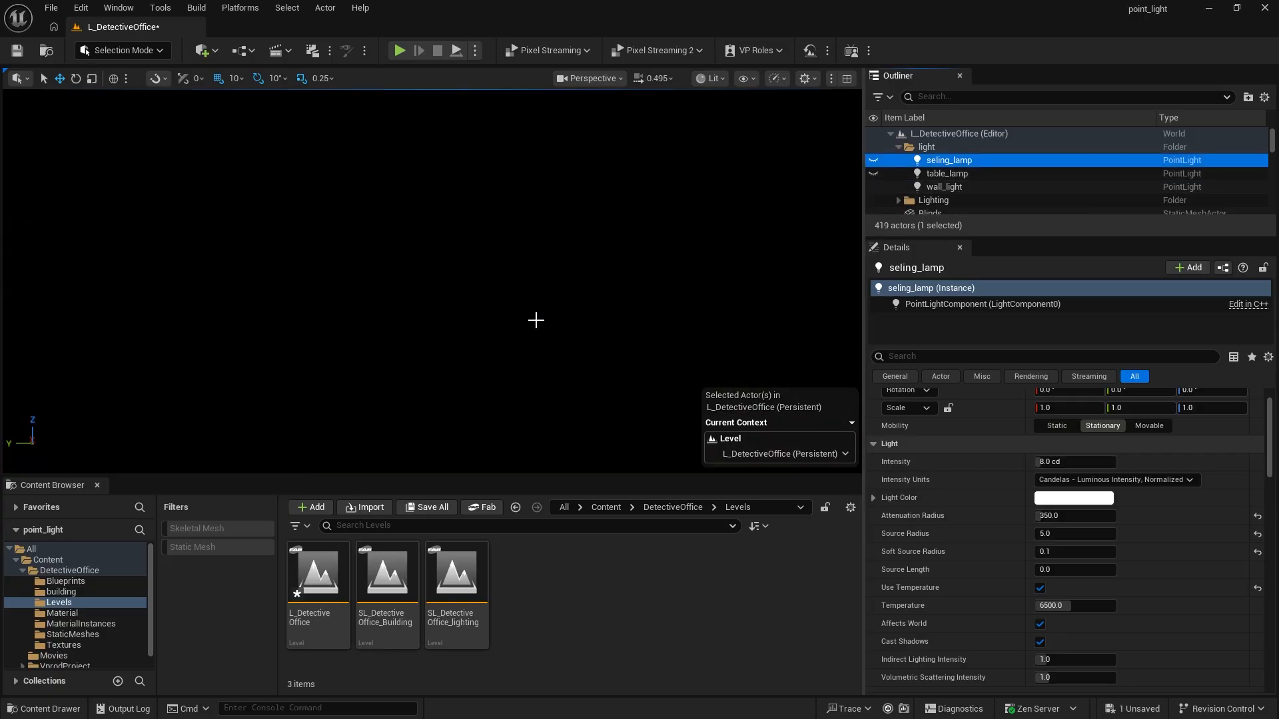
- Examine how wall_light lights its lampshade, the wall photos, the world map and the sofa, both up close and from farther back
{"action": "right_click_drag", "start_coordinate": [536, 320], "coordinate": [528, 355]}
{"action": "key", "text": "w"}
{"action": "scroll", "coordinate": [542, 320], "scroll_direction": "up", "scroll_amount": 2}
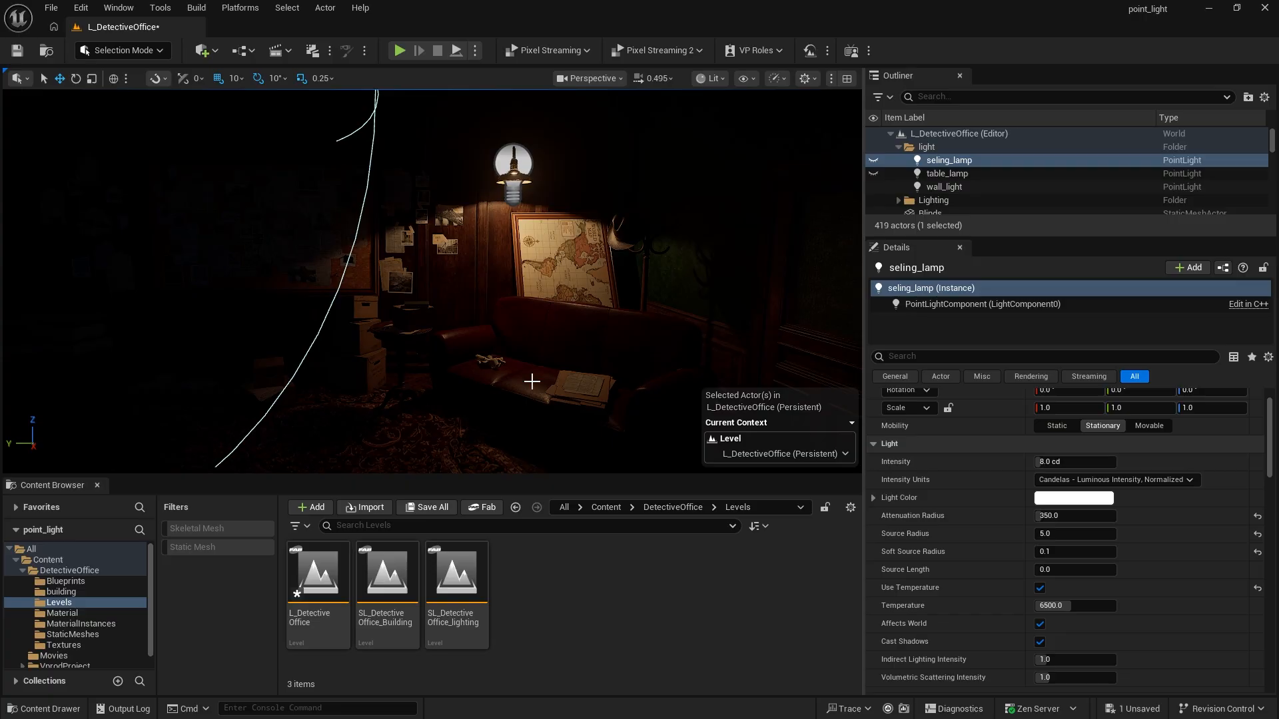
{"action": "right_click_drag", "start_coordinate": [547, 383], "coordinate": [525, 379]}
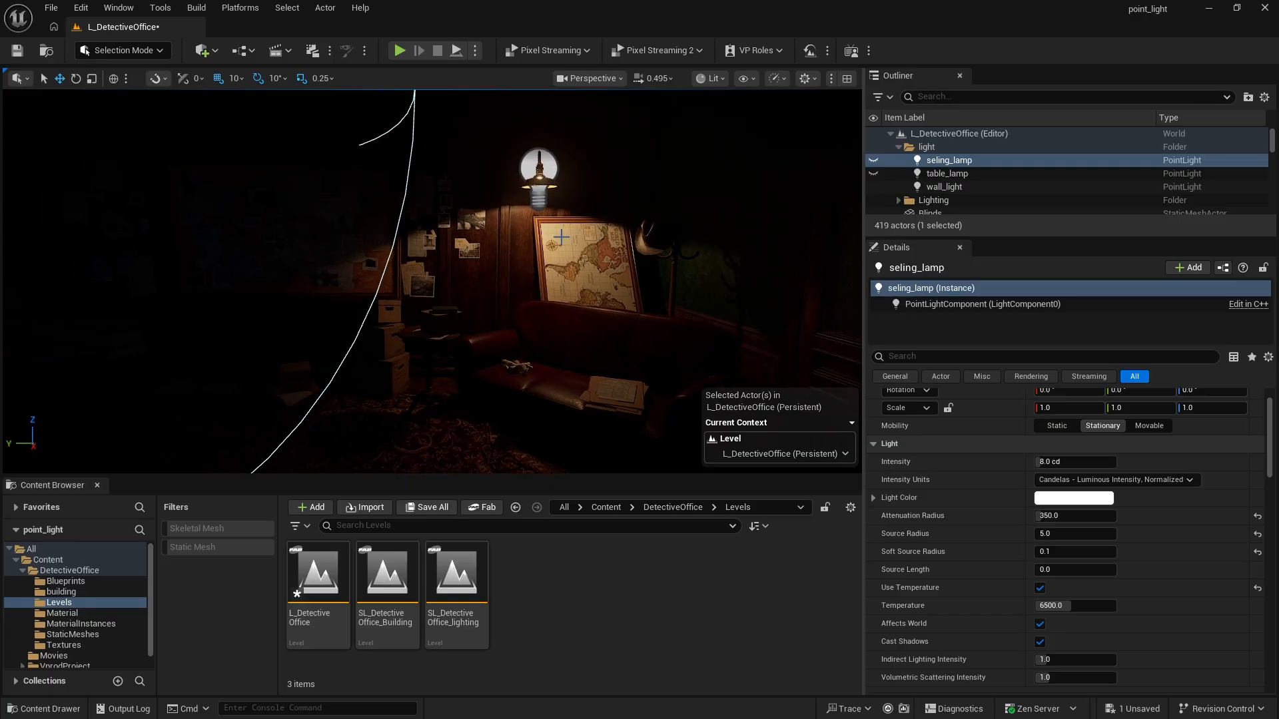
{"action": "right_click_drag", "start_coordinate": [569, 248], "coordinate": [539, 236]}
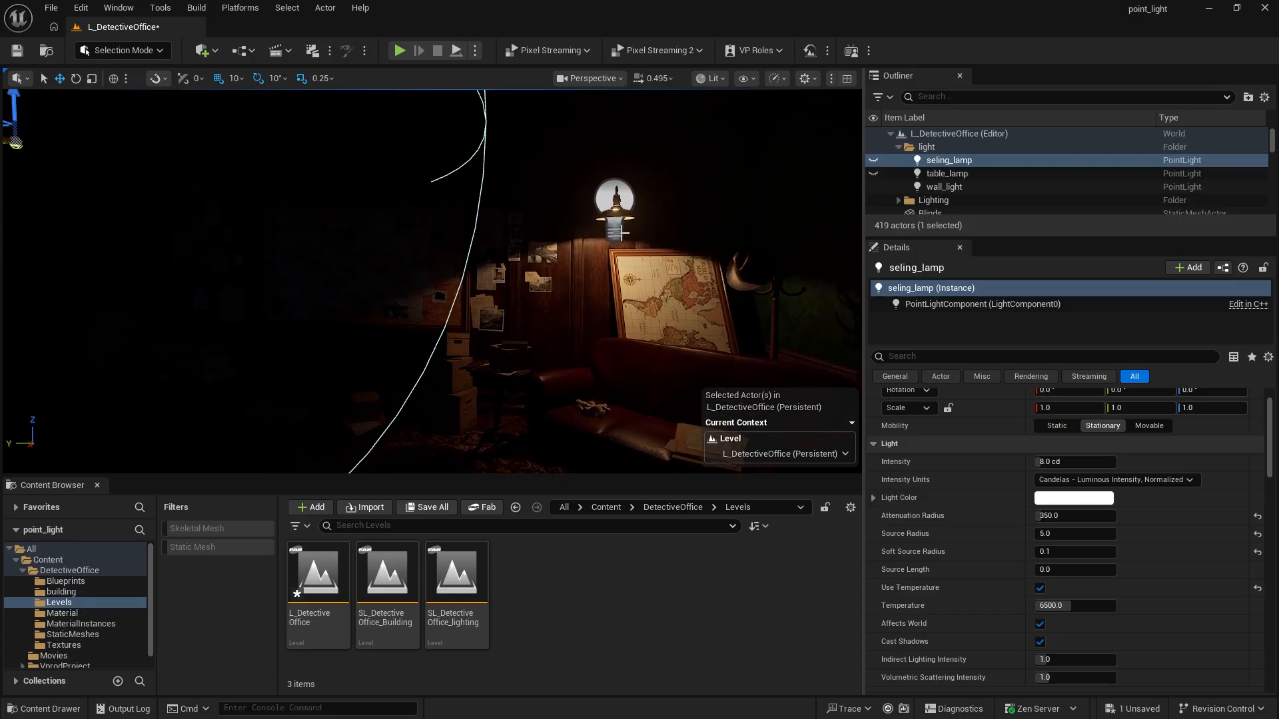
{"action": "right_click_drag", "start_coordinate": [621, 233], "coordinate": [576, 231]}
{"action": "right_click_drag", "start_coordinate": [442, 180], "coordinate": [447, 182]}
{"action": "right_click_drag", "start_coordinate": [669, 250], "coordinate": [793, 250]}
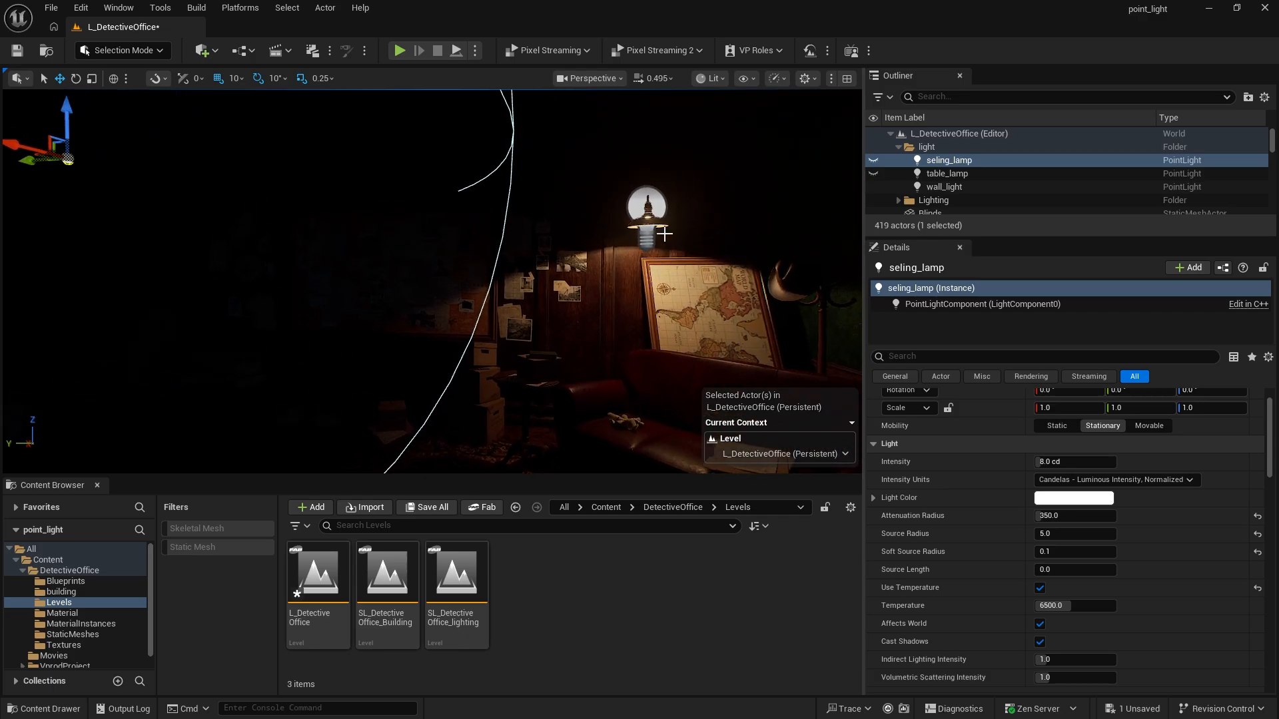
{"action": "scroll", "coordinate": [665, 235], "scroll_direction": "up", "scroll_amount": 3}
{"action": "right_click_drag", "start_coordinate": [643, 237], "coordinate": [722, 239]}
{"action": "middle_click_drag", "start_coordinate": [626, 226], "coordinate": [631, 226]}
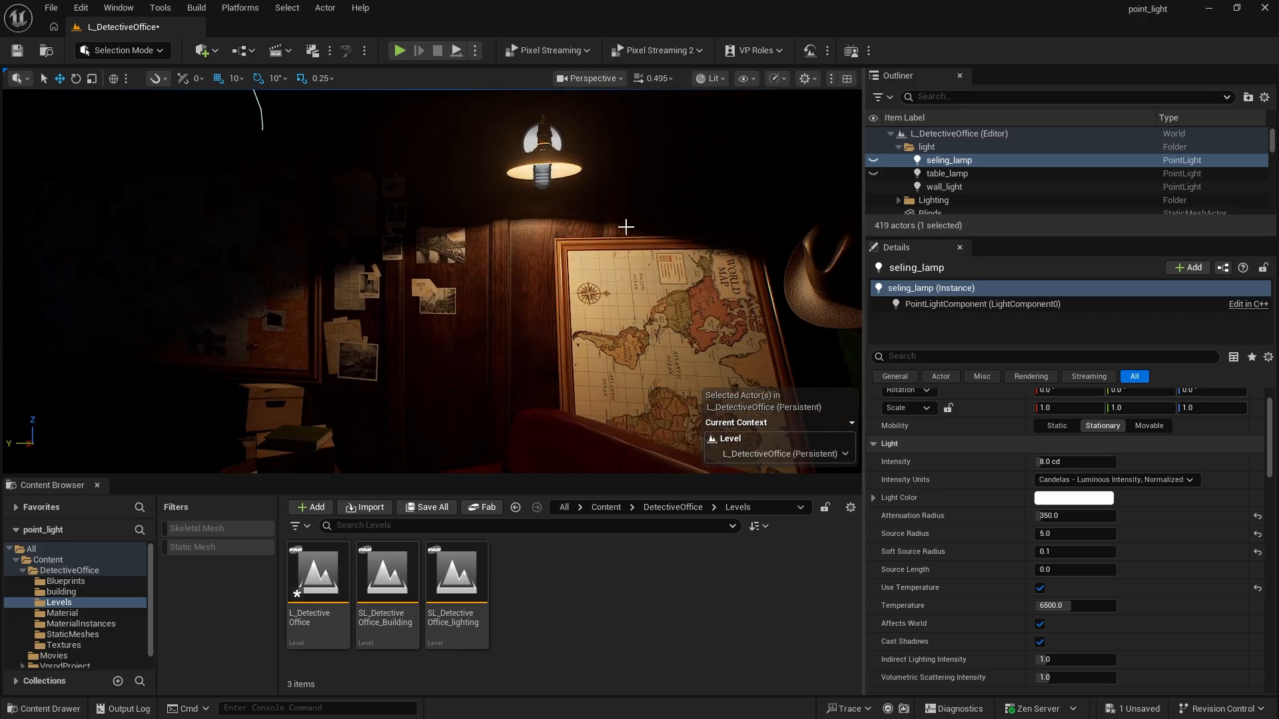
{"action": "scroll", "coordinate": [626, 226], "scroll_direction": "up", "scroll_amount": 3}
{"action": "middle_click_drag", "start_coordinate": [682, 291], "coordinate": [681, 206]}
{"action": "scroll", "coordinate": [690, 294], "scroll_direction": "up", "scroll_amount": 3}
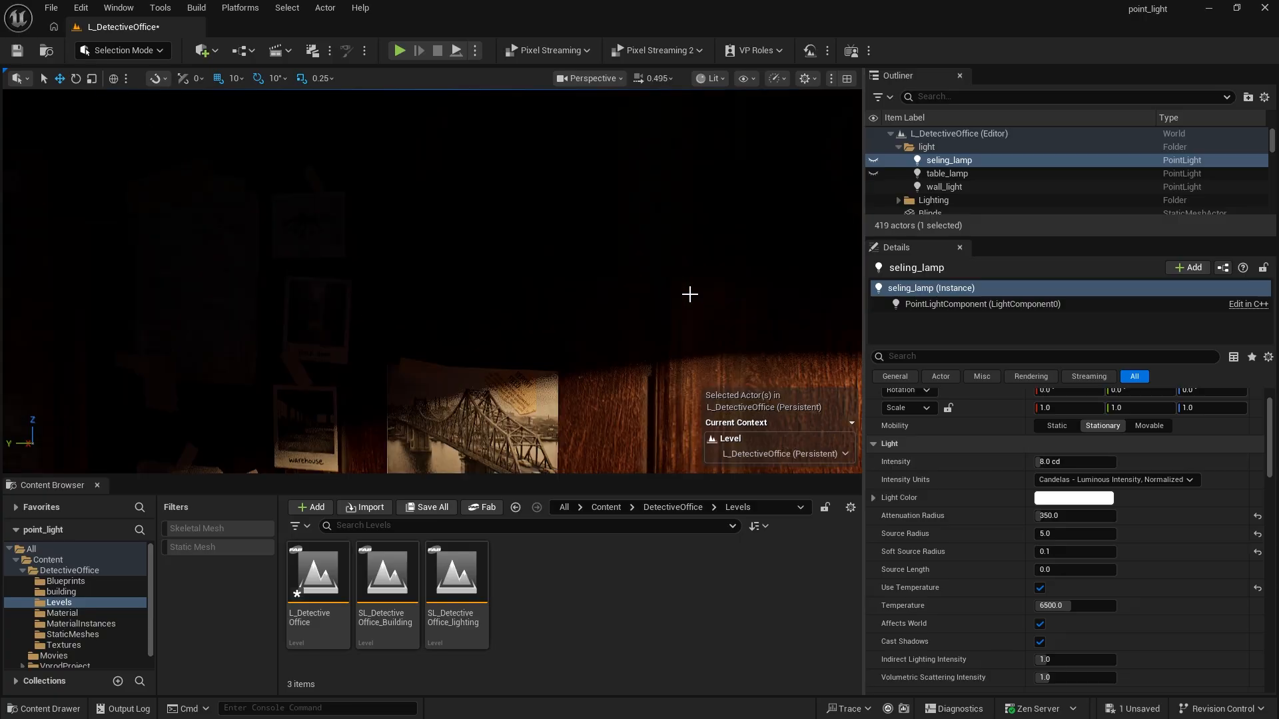
{"action": "middle_click_drag", "start_coordinate": [678, 299], "coordinate": [726, 235]}
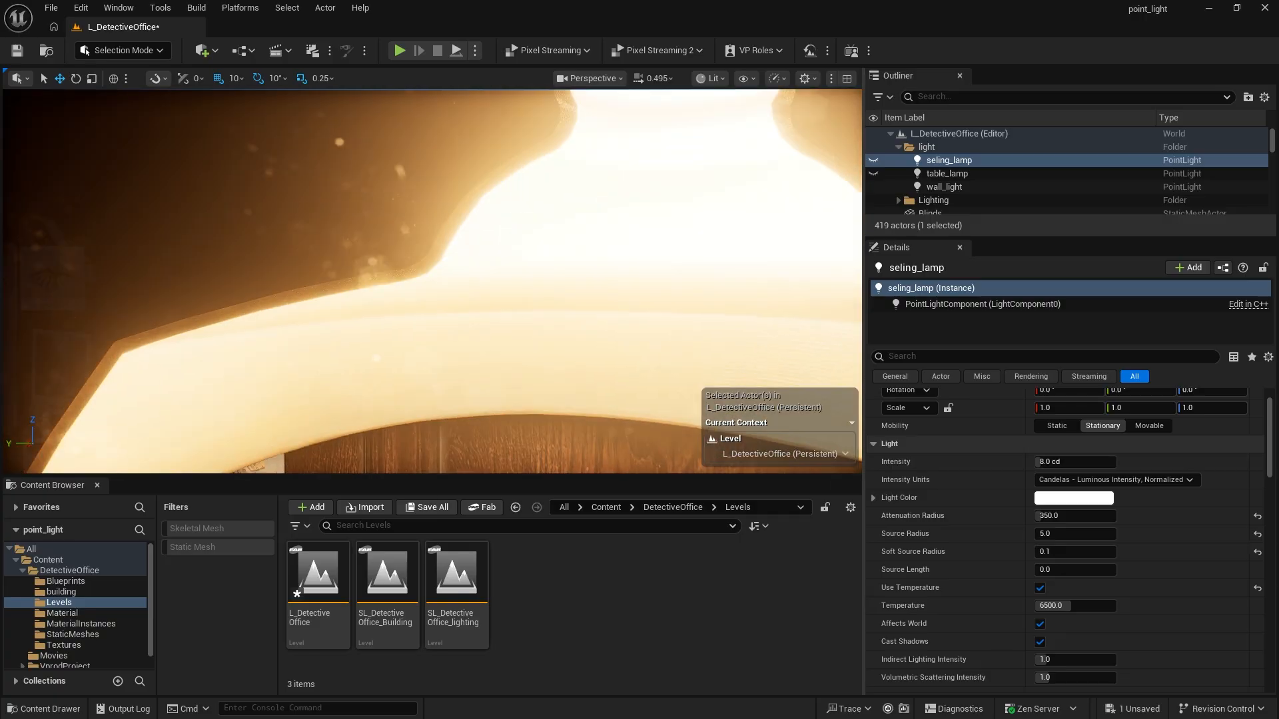
{"action": "scroll", "coordinate": [678, 299], "scroll_direction": "down", "scroll_amount": 5}
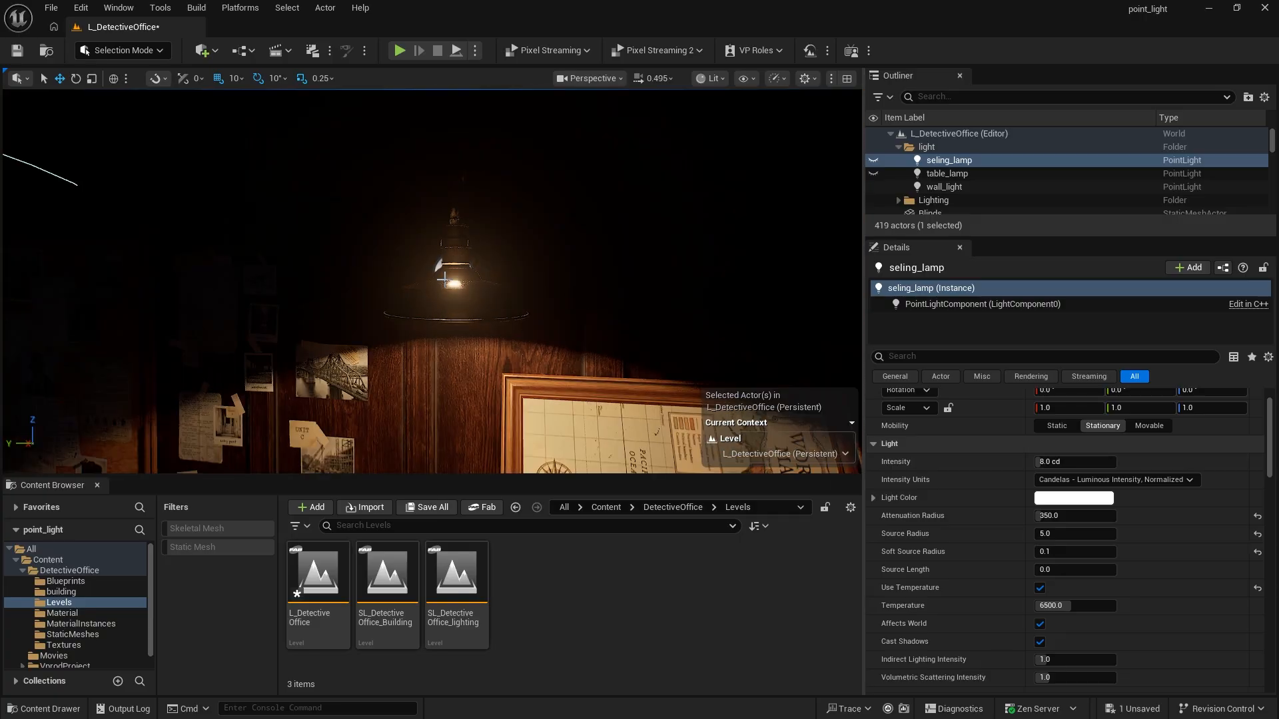
{"action": "key", "text": "f"}
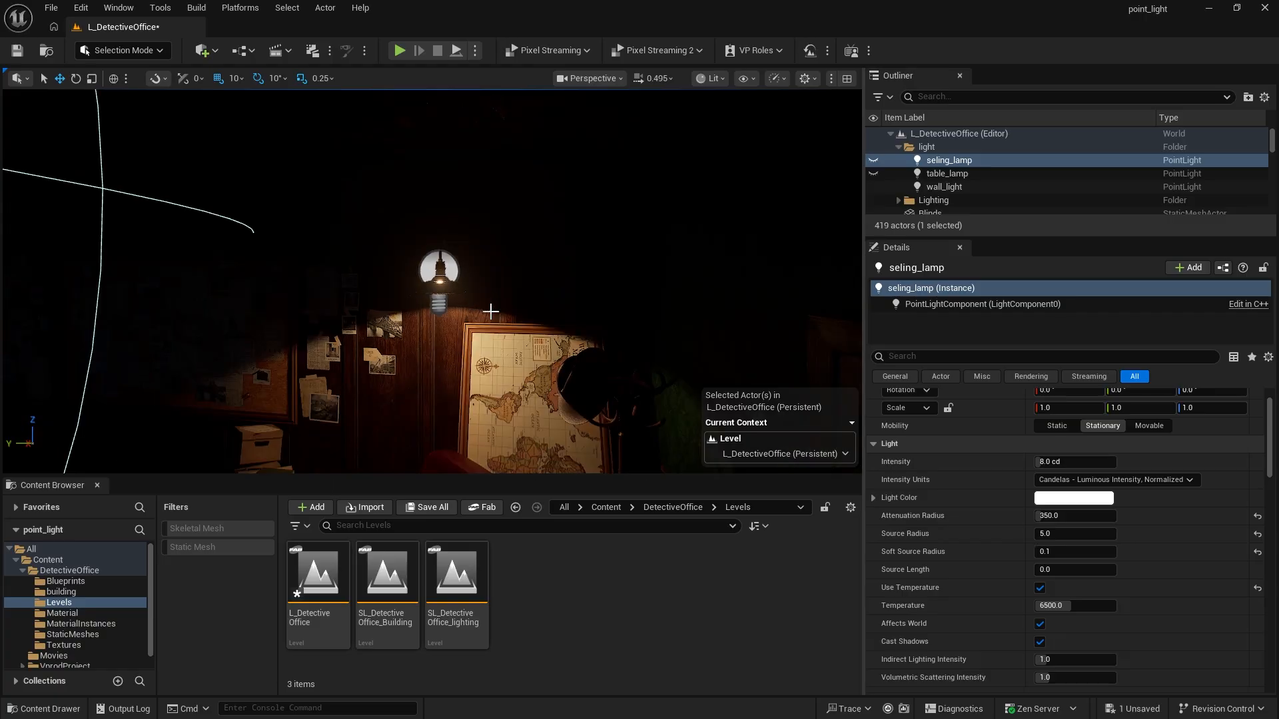
{"action": "middle_click_drag", "start_coordinate": [491, 311], "coordinate": [437, 314]}
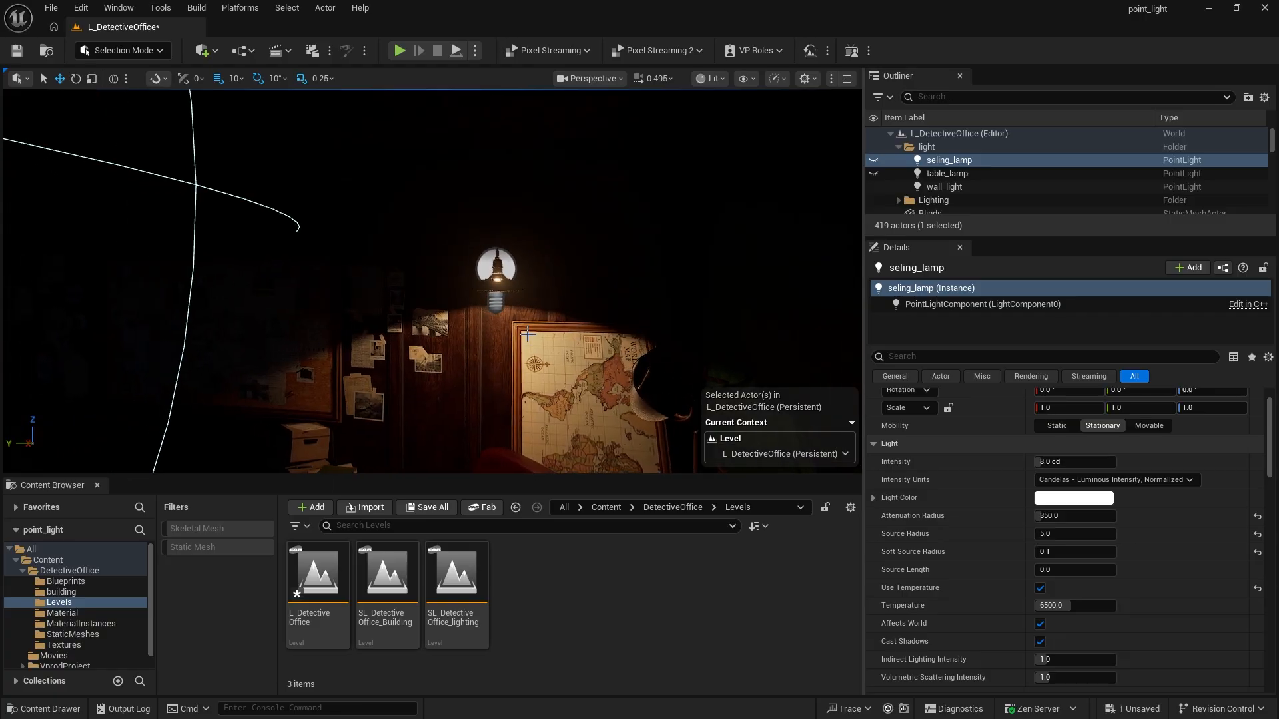
{"action": "scroll", "coordinate": [528, 335], "scroll_direction": "down", "scroll_amount": 2}
{"action": "middle_click_drag", "start_coordinate": [528, 334], "coordinate": [477, 334]}
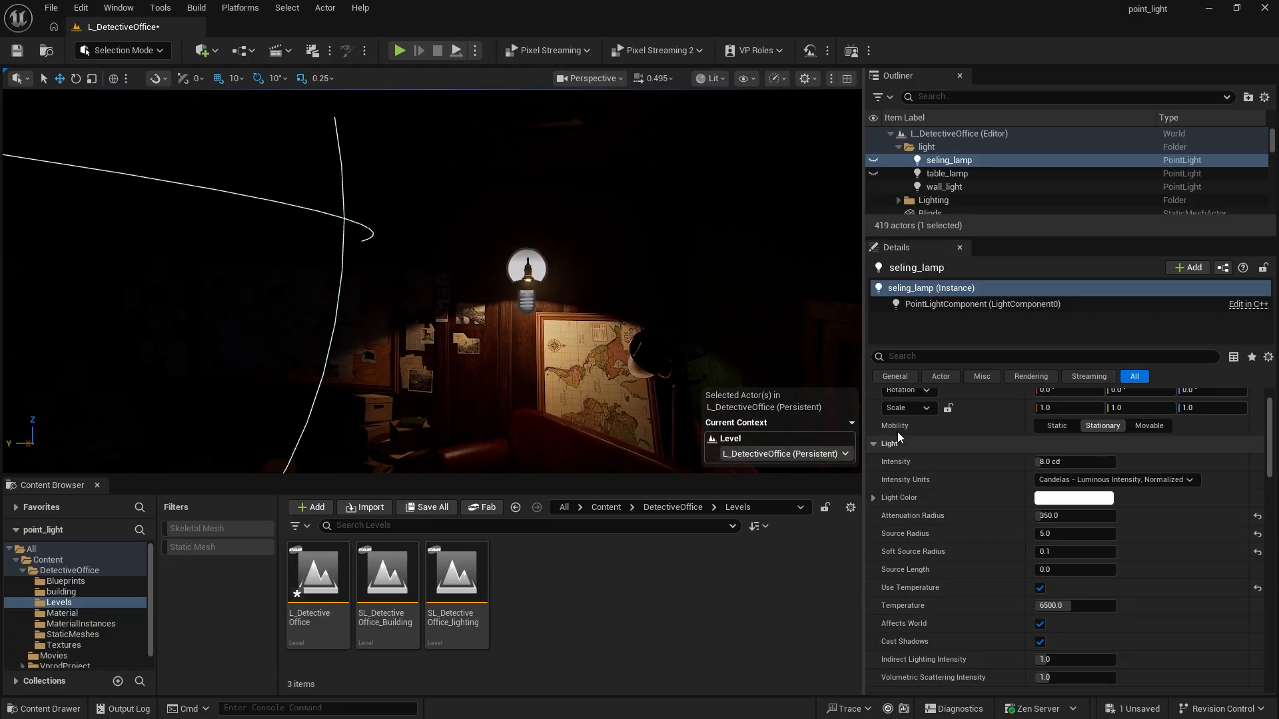
- Show table_lamp and seling_lamp together with wall_light, and view the whole office lit by all three lamps
{"action": "left_click", "coordinate": [873, 174]}
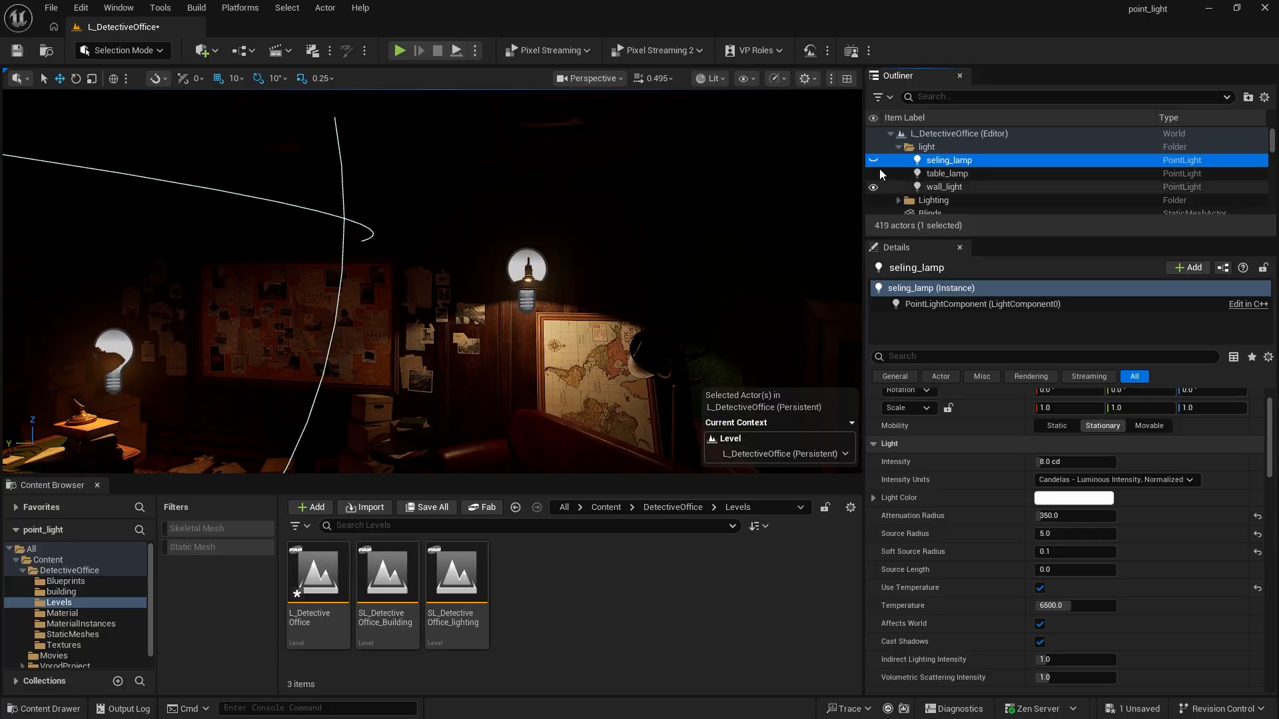
{"action": "left_click", "coordinate": [874, 161]}
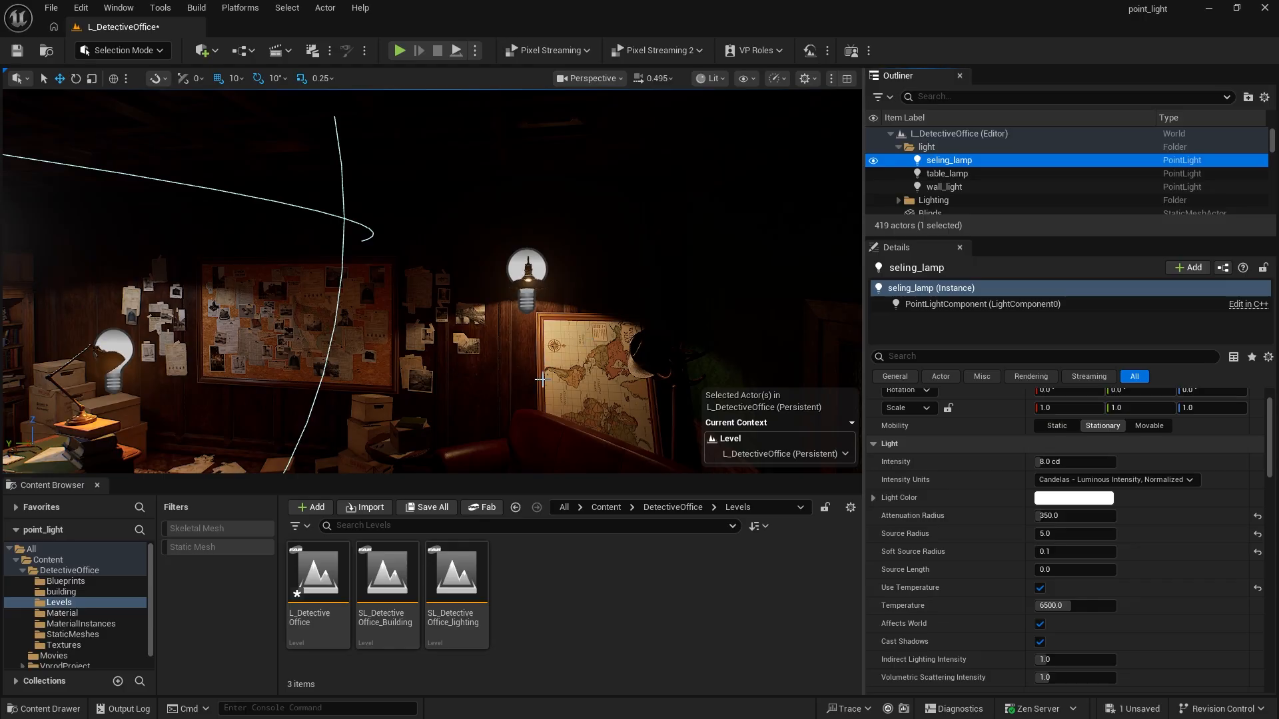
{"action": "right_click_drag", "start_coordinate": [618, 362], "coordinate": [496, 376]}
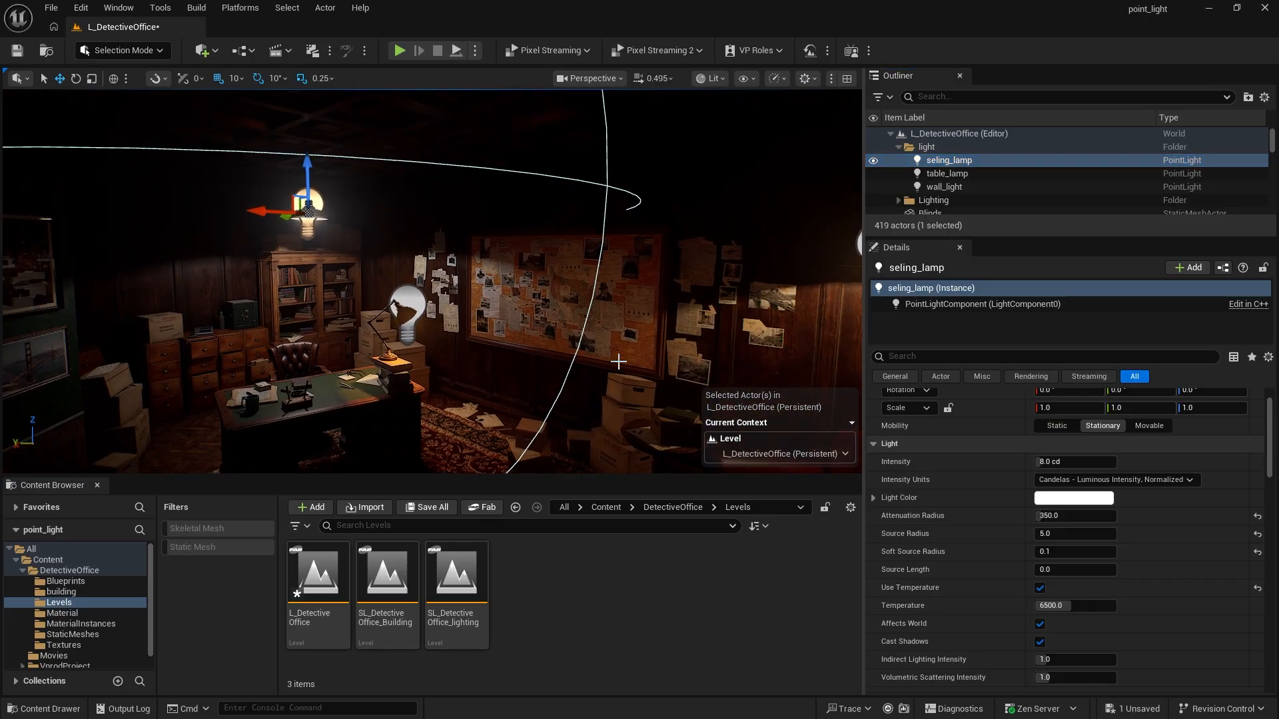
{"action": "scroll", "coordinate": [618, 362], "scroll_direction": "down", "scroll_amount": 2}
{"action": "middle_click_drag", "start_coordinate": [645, 360], "coordinate": [593, 416]}
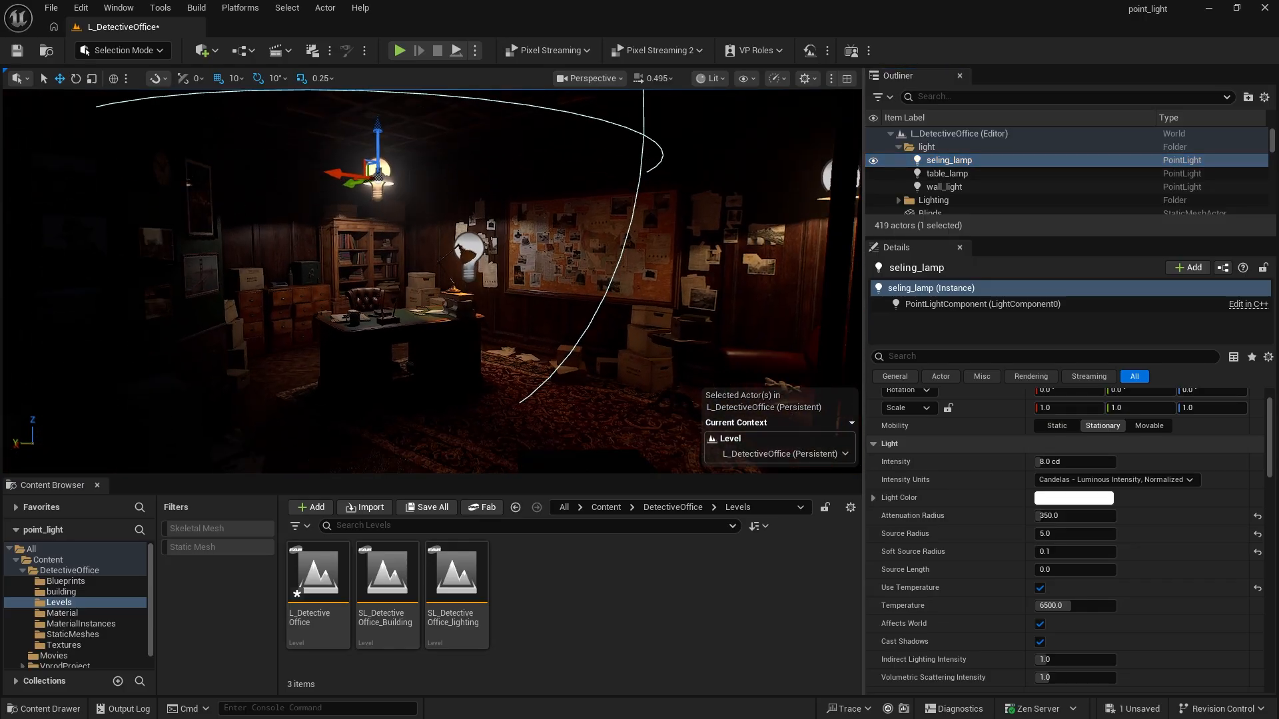
{"action": "right_click_drag", "start_coordinate": [624, 331], "coordinate": [686, 333]}
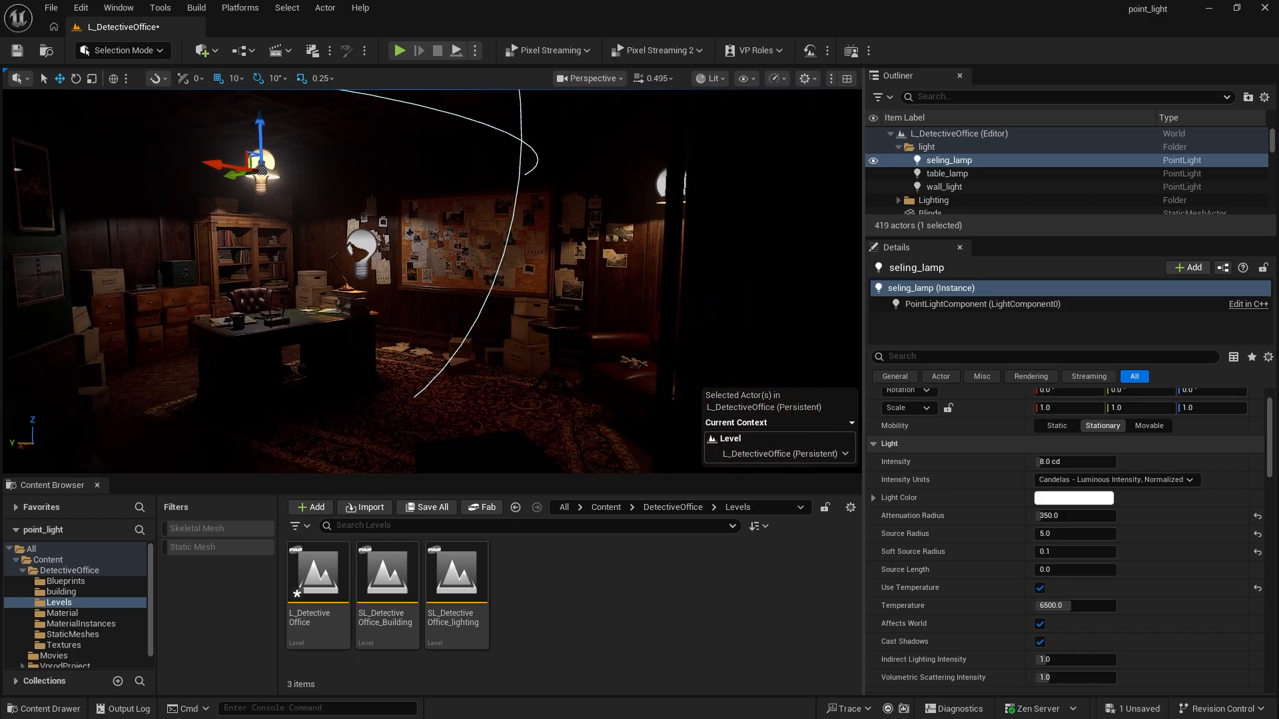
{"action": "middle_click_drag", "start_coordinate": [687, 333], "coordinate": [618, 332]}
{"action": "right_click_drag", "start_coordinate": [631, 334], "coordinate": [653, 335]}
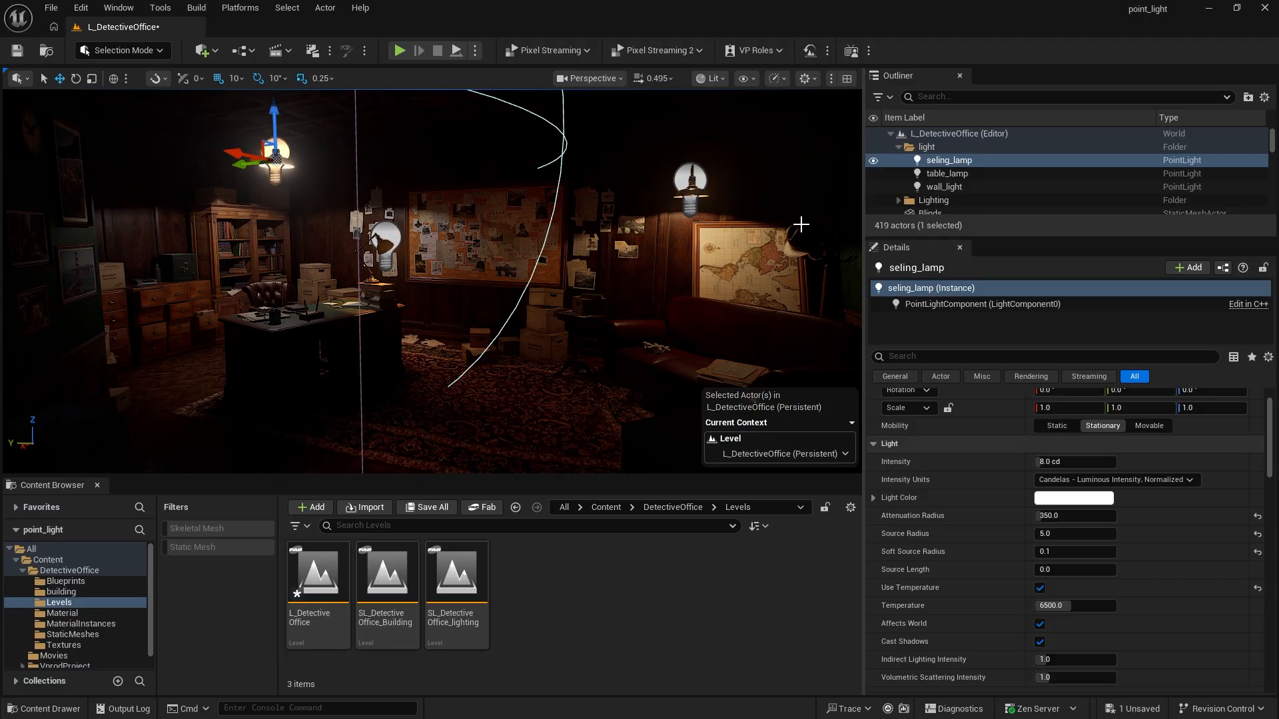
- Switch the viewport to Game View with no lamp selected, and compare the office with table_lamp hidden and shown
{"action": "left_click", "coordinate": [931, 148]}
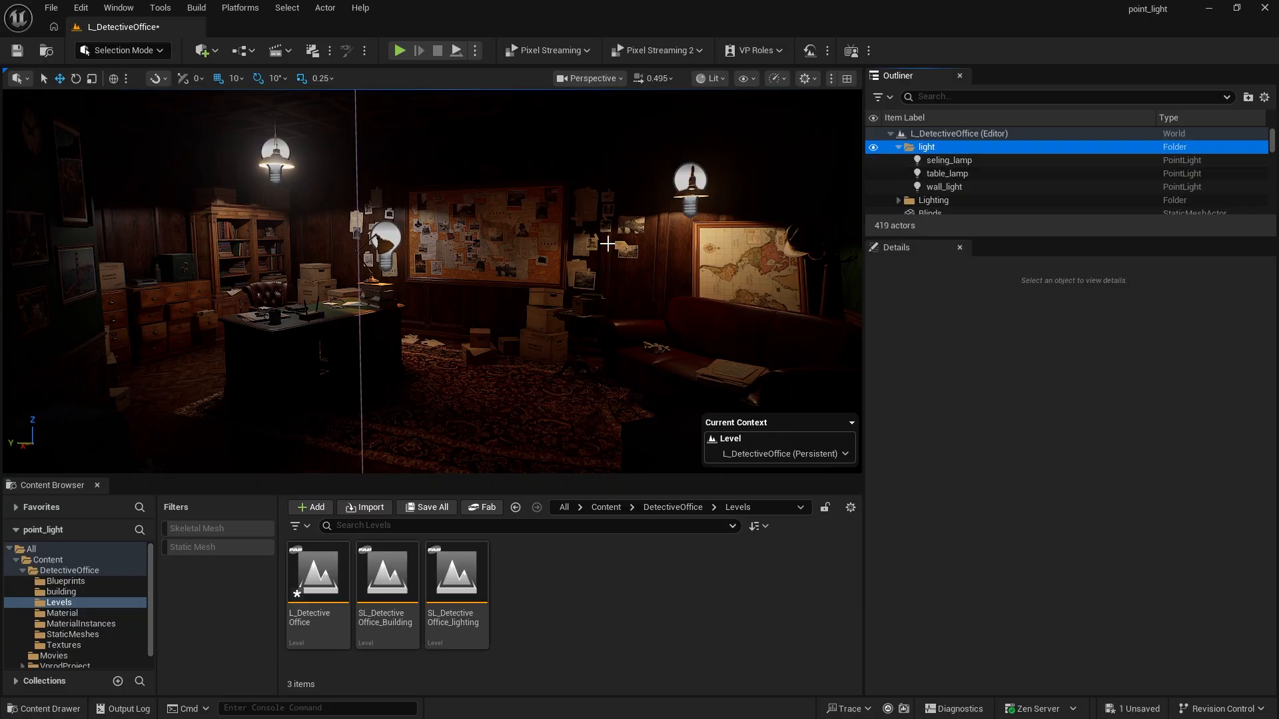
{"action": "key", "text": "g"}
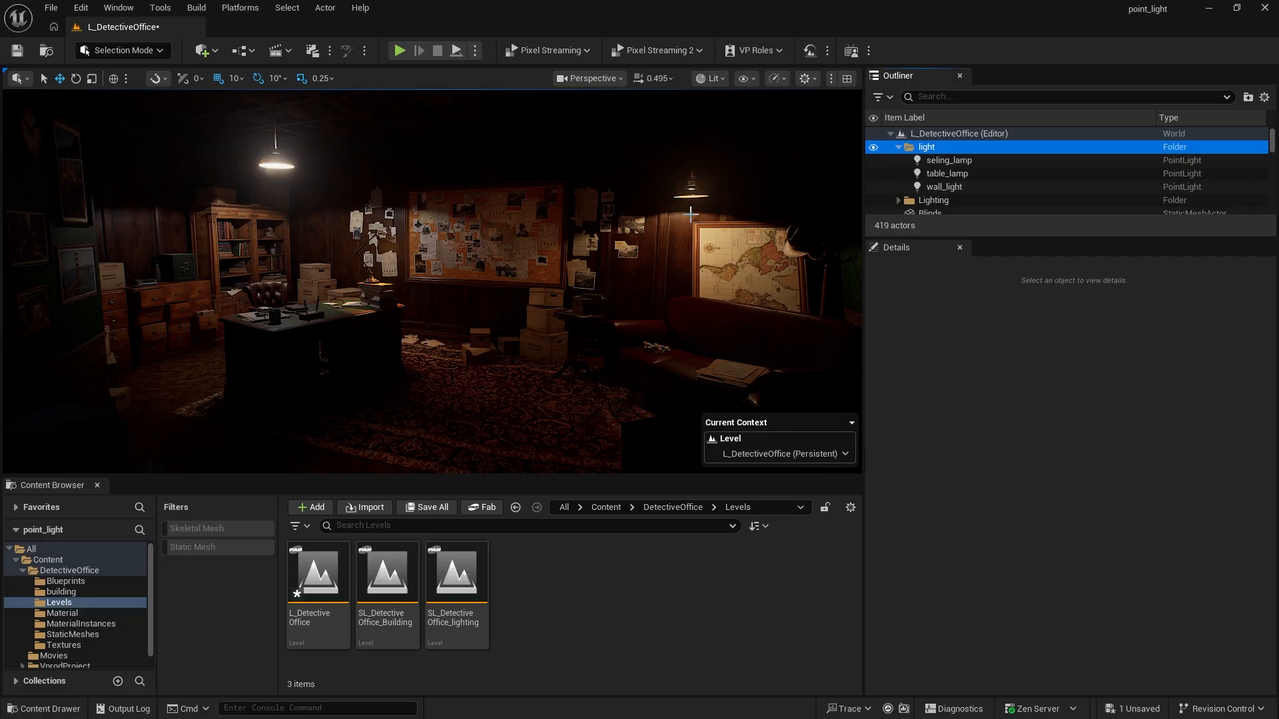
{"action": "left_click", "coordinate": [874, 174]}
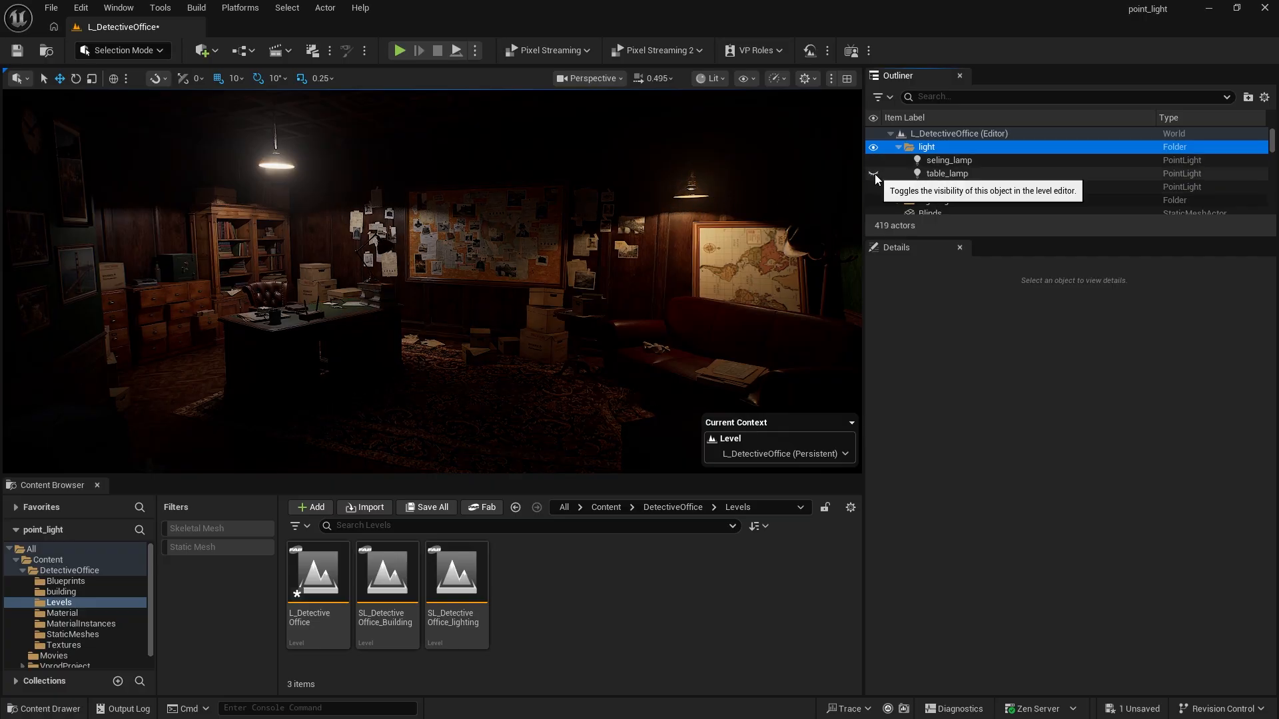
{"action": "left_click", "coordinate": [874, 174]}
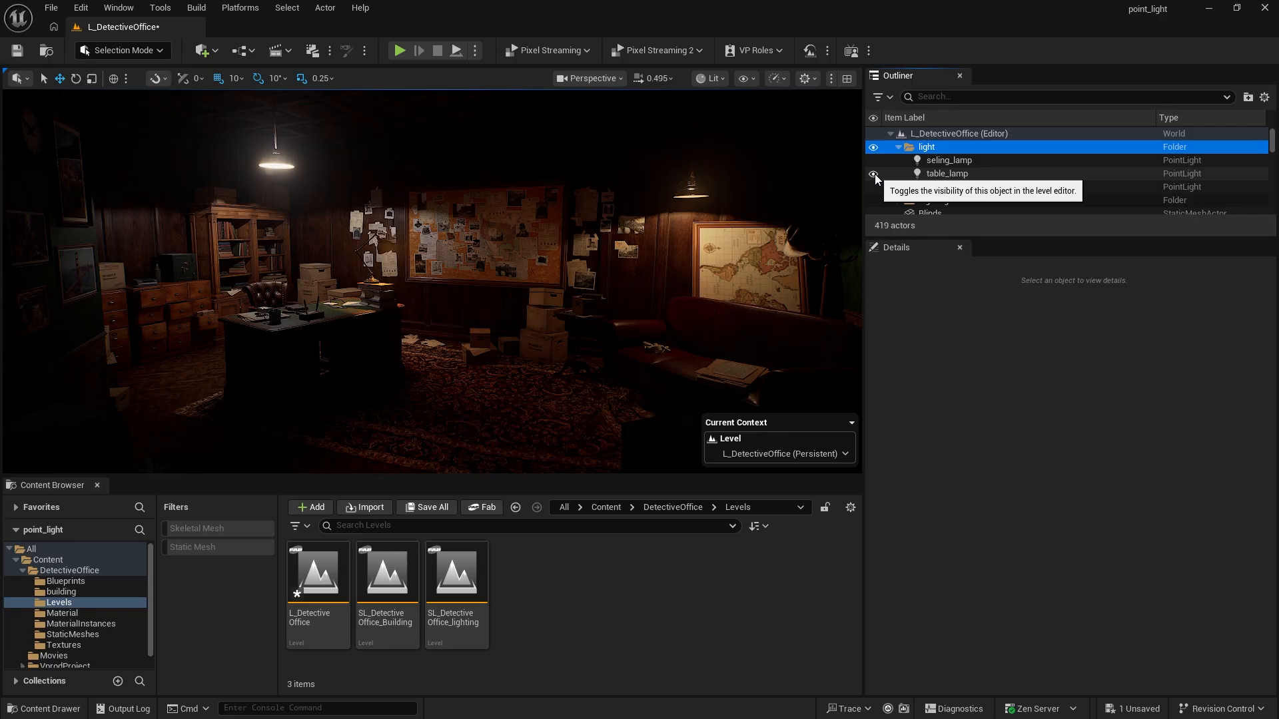
{"action": "left_click", "coordinate": [874, 174]}
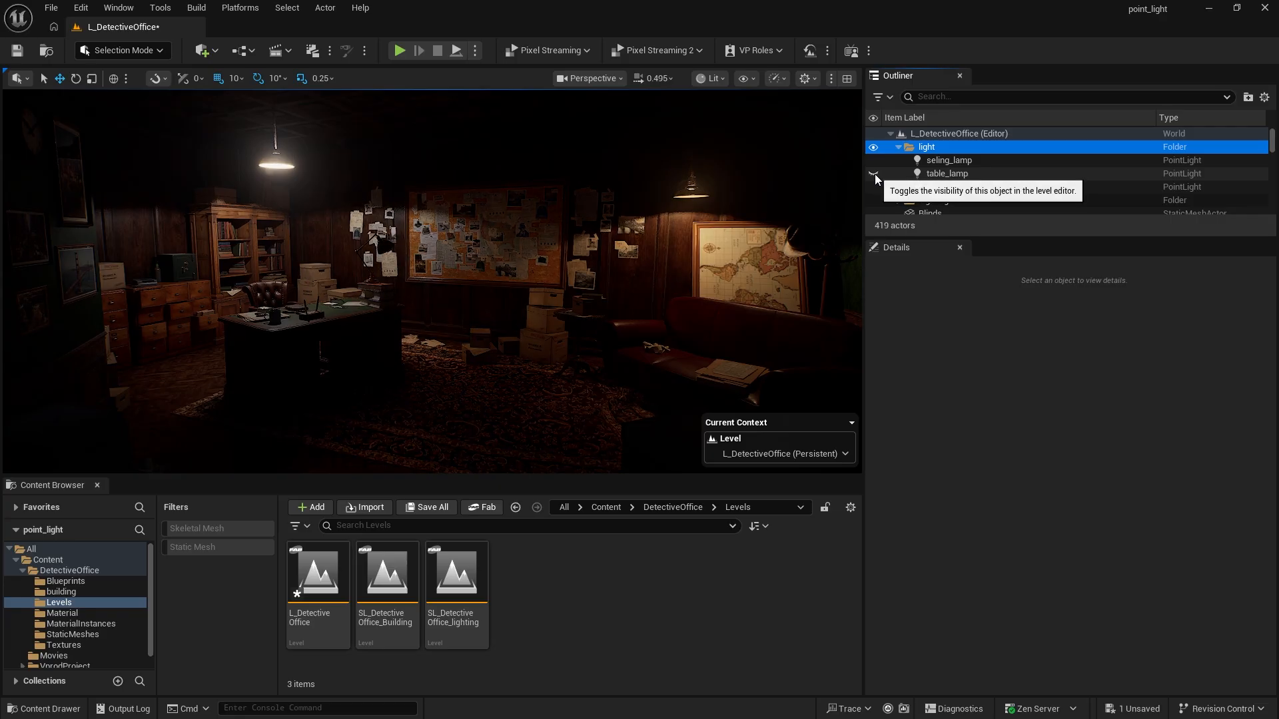
{"action": "left_click", "coordinate": [874, 174]}
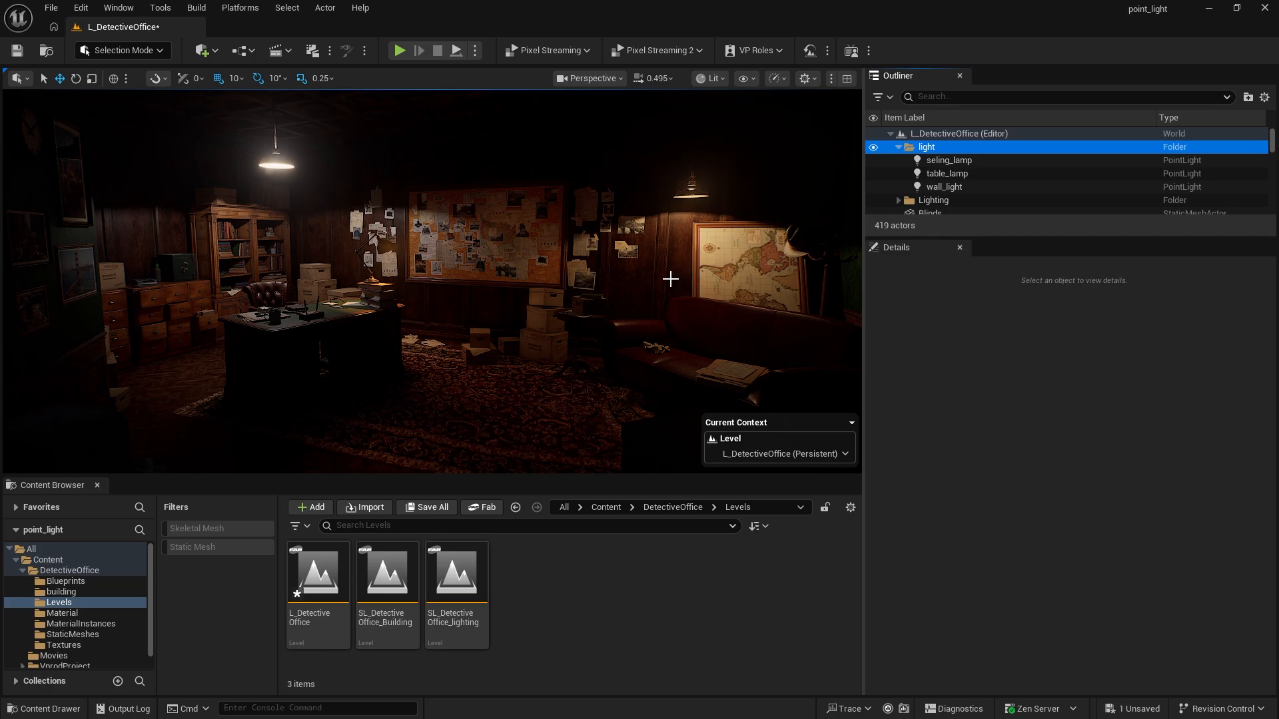
- Select seling_lamp, review its Light settings, and examine up close how the evidence board and pinned wall photos are lit
{"action": "left_click", "coordinate": [988, 160]}
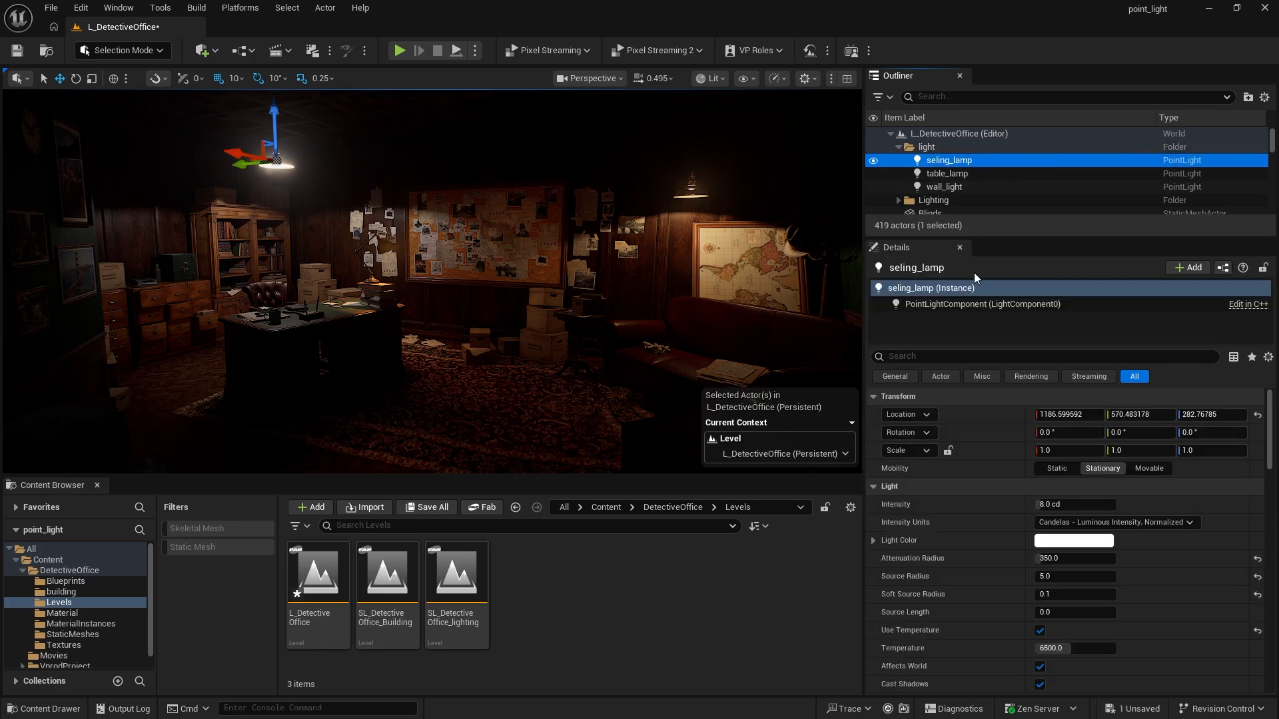
{"action": "scroll", "coordinate": [981, 514], "scroll_direction": "down", "scroll_amount": 1}
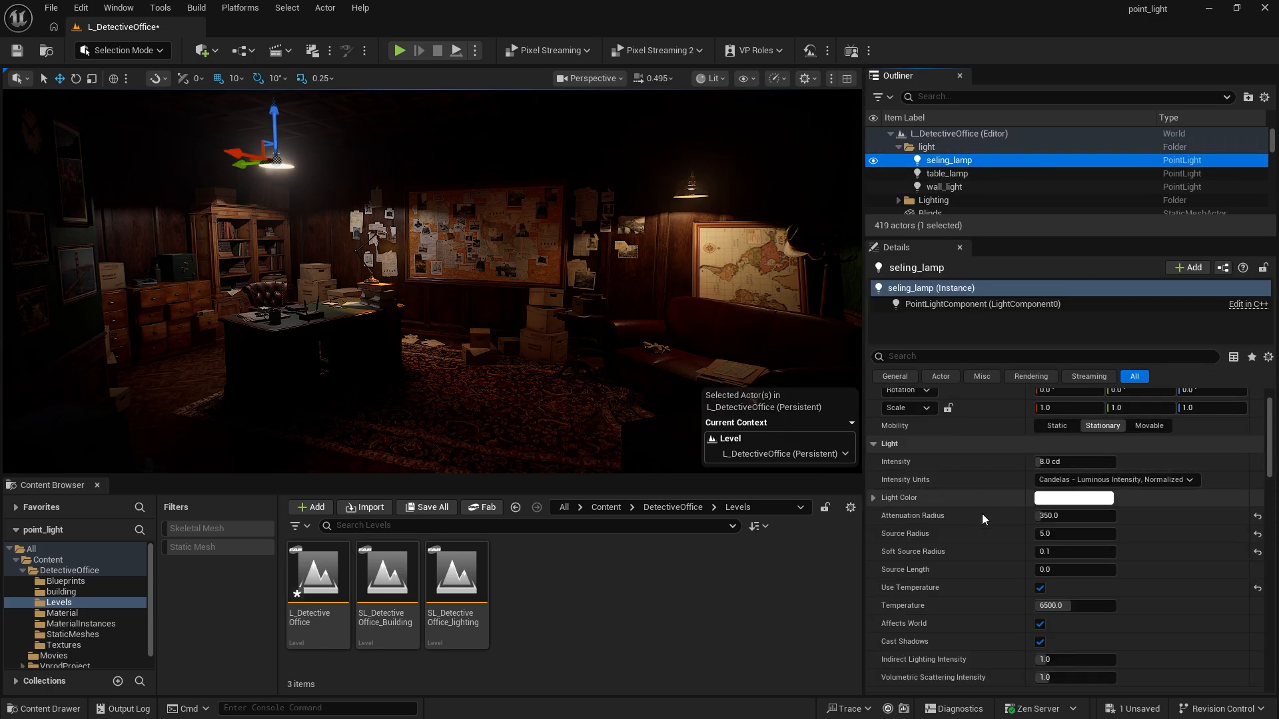
{"action": "scroll", "coordinate": [1000, 605], "scroll_direction": "down", "scroll_amount": 1}
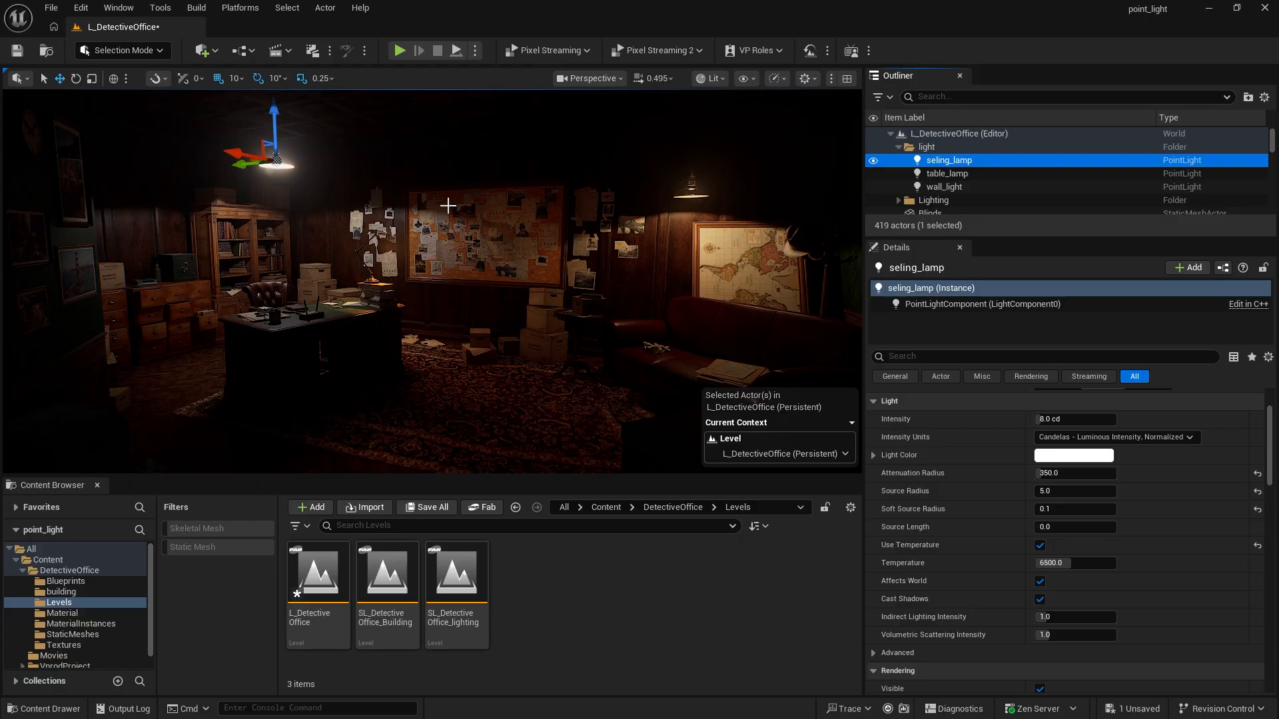
{"action": "scroll", "coordinate": [519, 246], "scroll_direction": "up", "scroll_amount": 5}
{"action": "key", "text": "w"}
{"action": "right_click_drag", "start_coordinate": [519, 246], "coordinate": [517, 197]}
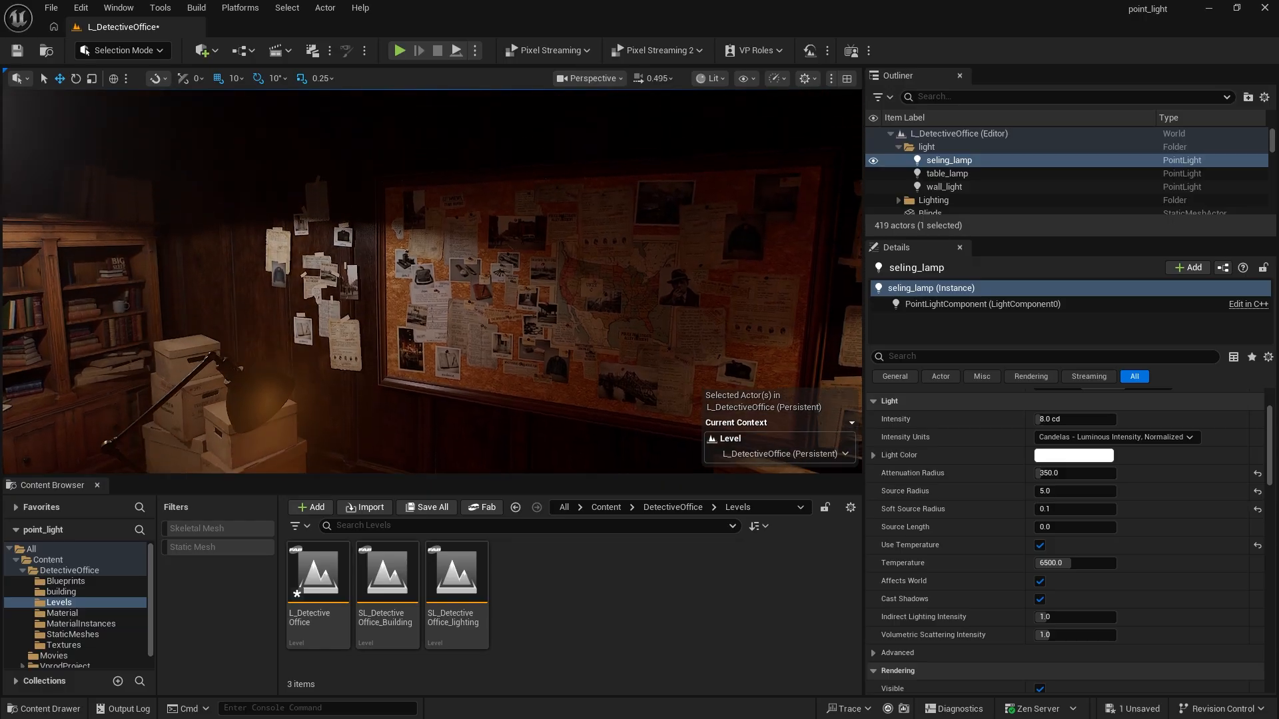
{"action": "scroll", "coordinate": [490, 248], "scroll_direction": "up", "scroll_amount": 4}
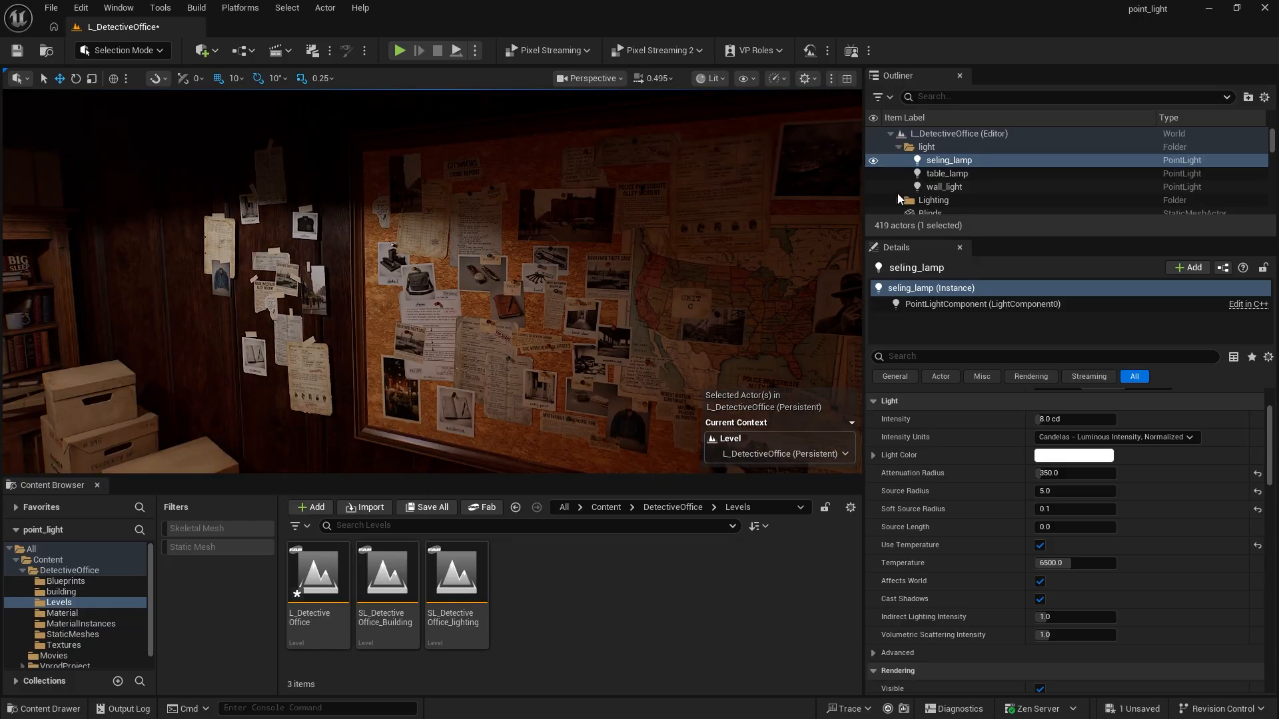
- Hide wall_light and table_lamp, and try seling_lamp's default Source Radius of 0.0 before undoing the reset
{"action": "left_click", "coordinate": [874, 187]}
{"action": "left_click", "coordinate": [873, 174]}
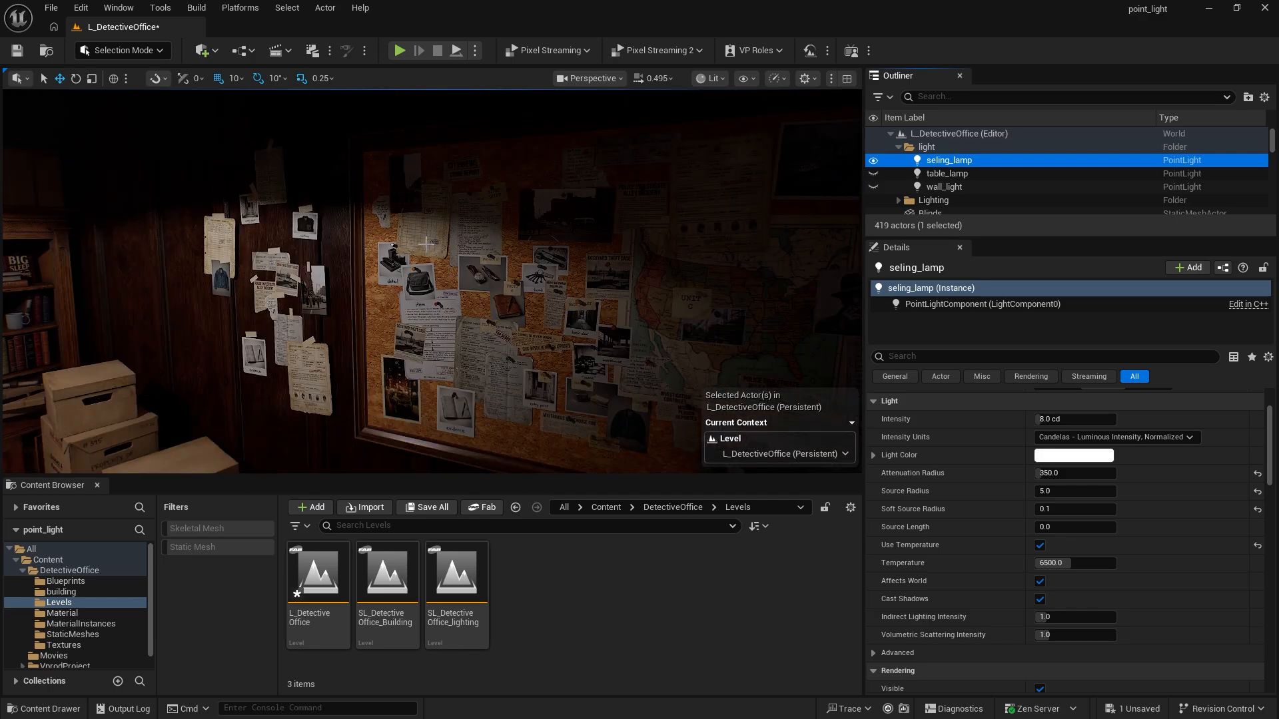
{"action": "left_click", "coordinate": [1256, 493]}
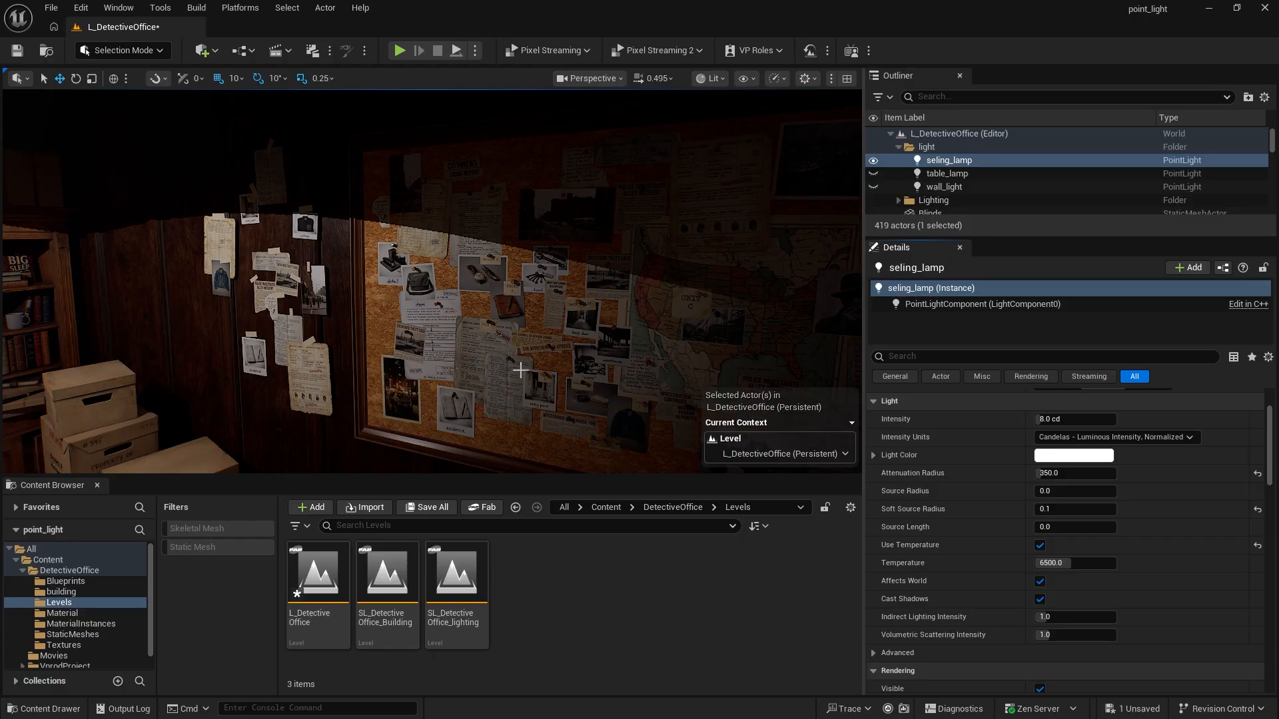
{"action": "key", "text": "ctrl+z"}
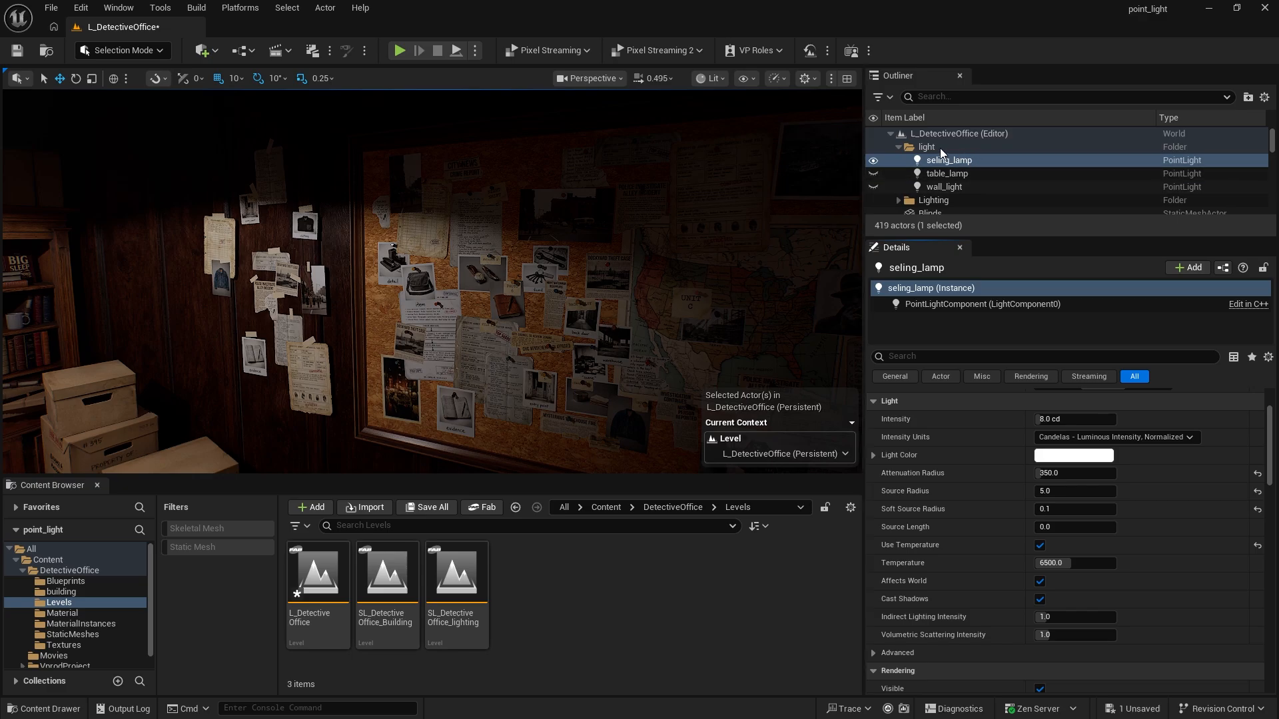
- Show table_lamp and wall_light again, and view the whole office with the Current Context overlay collapsed
{"action": "left_click", "coordinate": [873, 173]}
{"action": "left_click", "coordinate": [873, 186]}
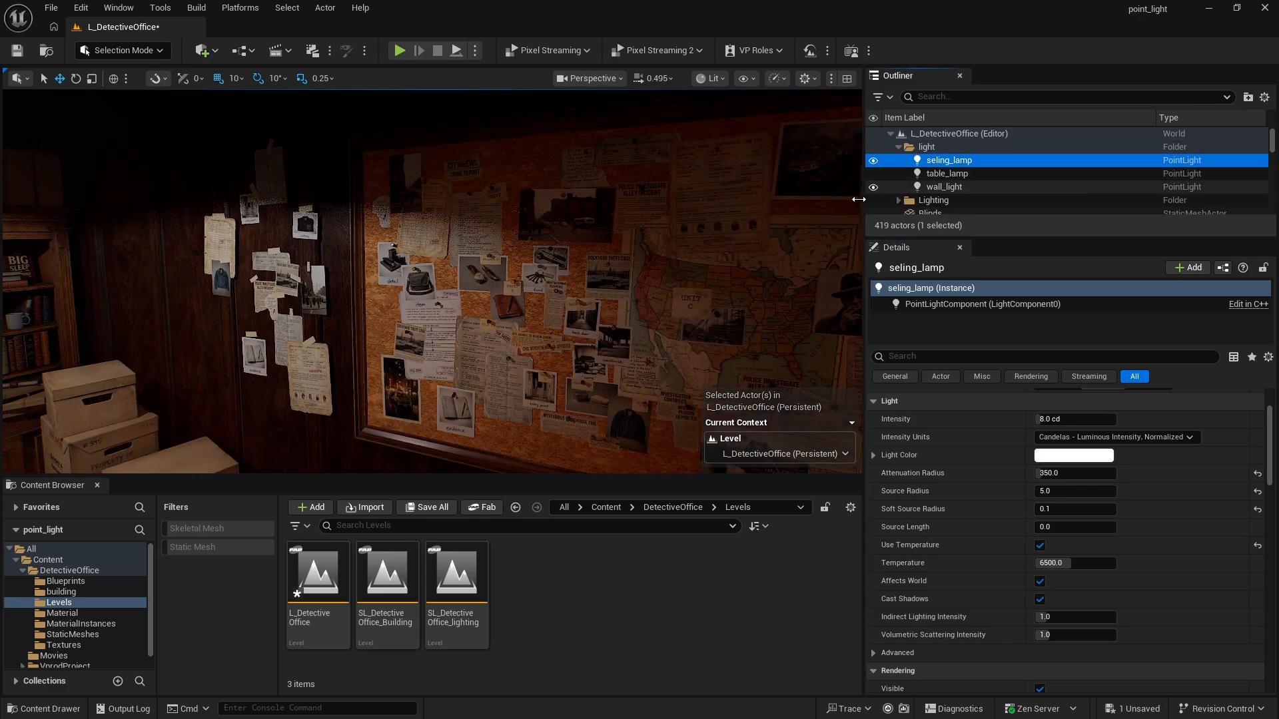
{"action": "scroll", "coordinate": [746, 264], "scroll_direction": "down", "scroll_amount": 5}
{"action": "middle_click_drag", "start_coordinate": [787, 283], "coordinate": [749, 374]}
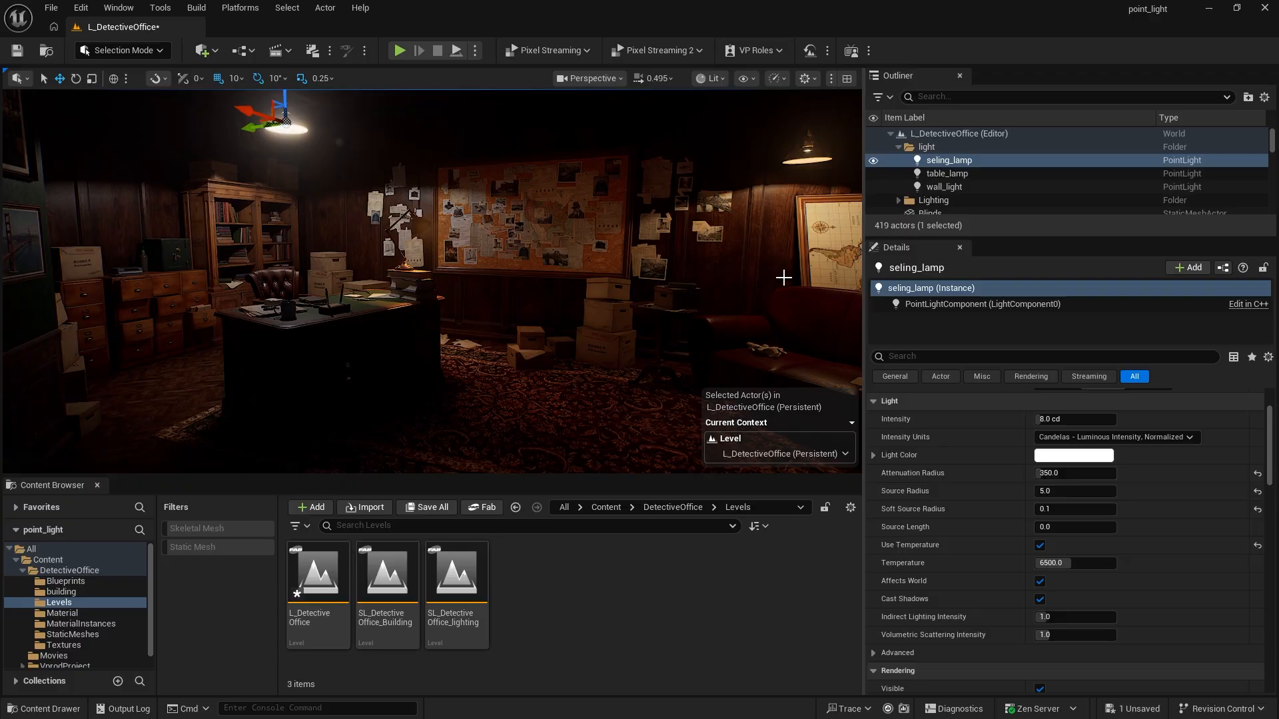
{"action": "mouse_move", "coordinate": [726, 285]}
{"action": "middle_mouse_down"}
{"action": "mouse_move", "coordinate": [721, 247]}
{"action": "mouse_move", "coordinate": [731, 287]}
{"action": "middle_mouse_up"}
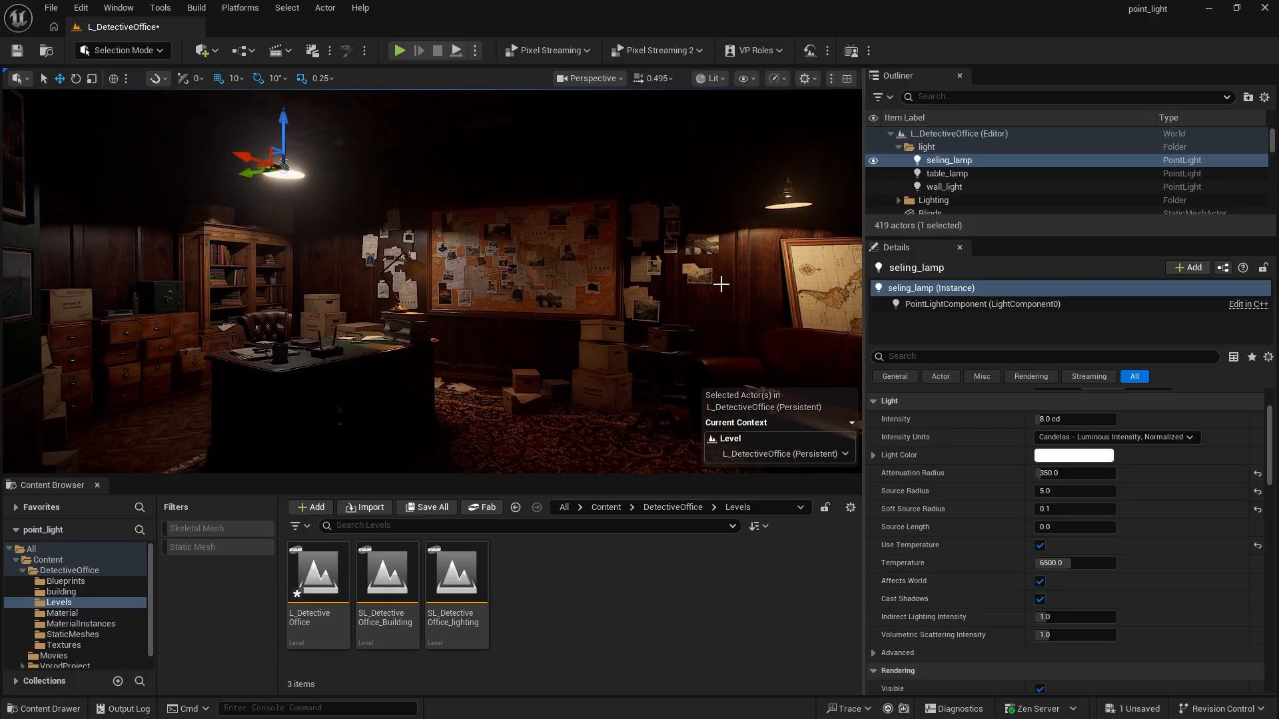
{"action": "scroll", "coordinate": [721, 285], "scroll_direction": "down", "scroll_amount": 3}
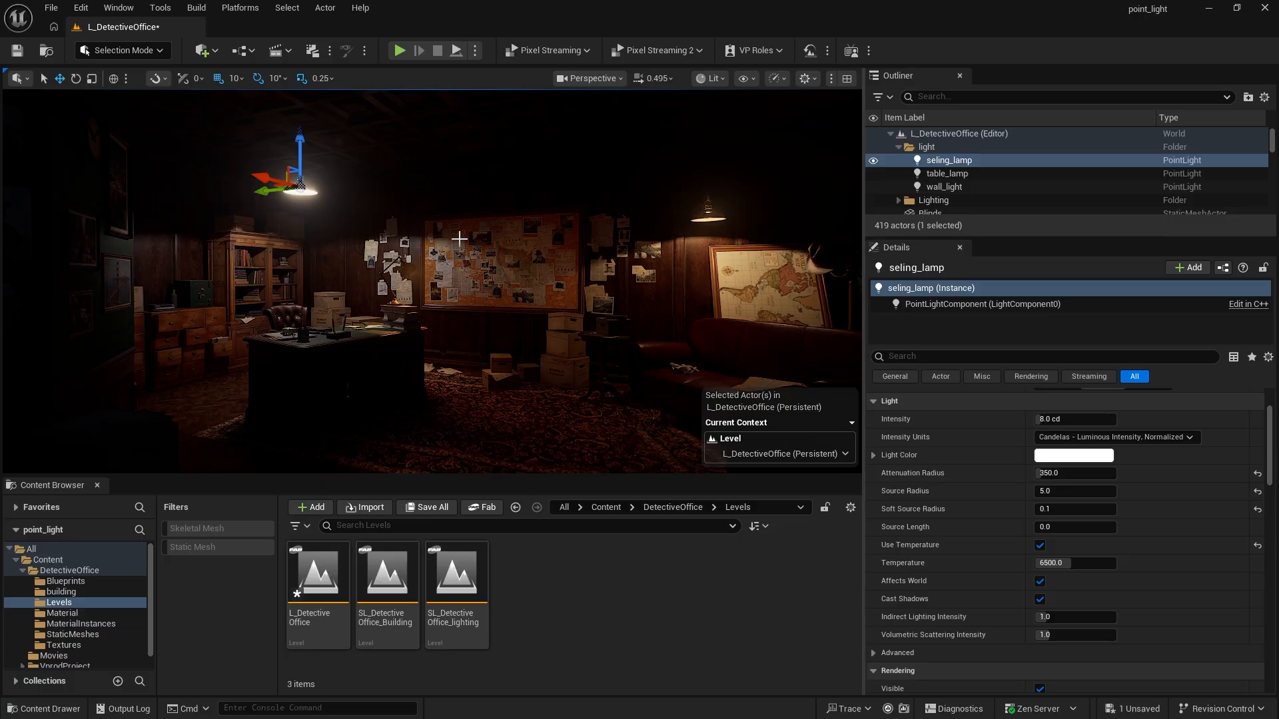
{"action": "left_click", "coordinate": [852, 422]}
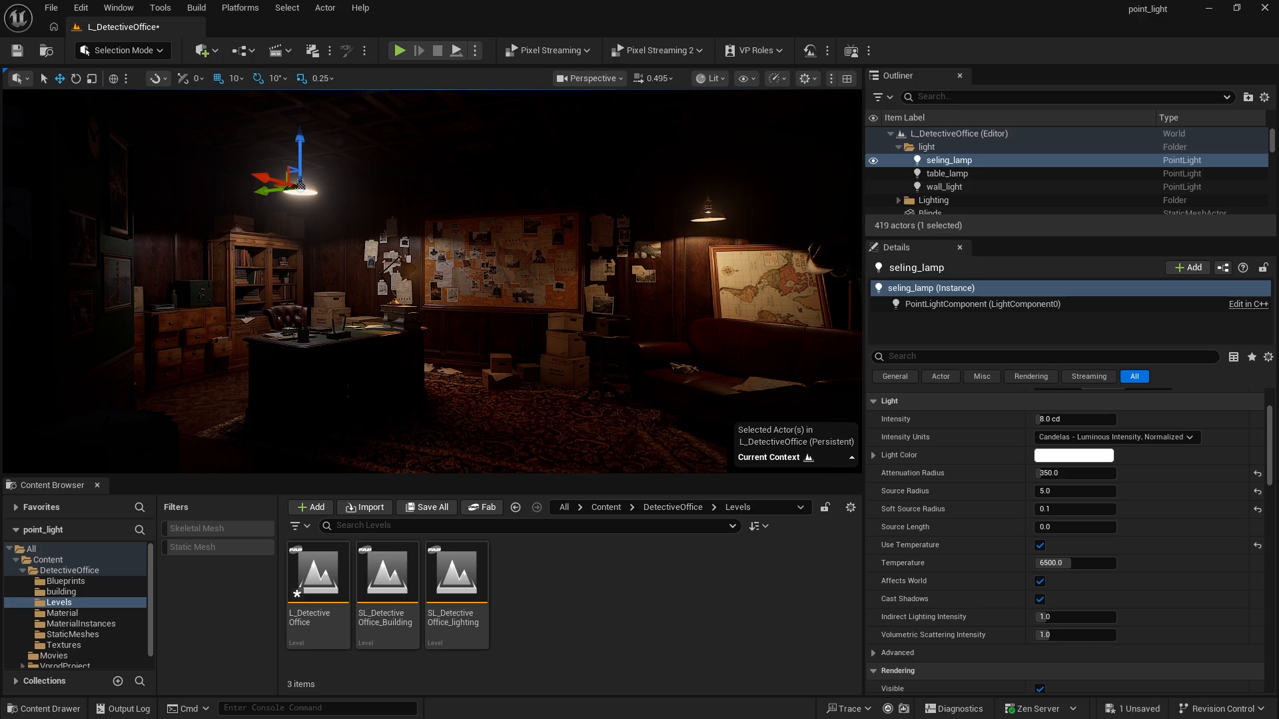
{"action": "key", "text": "alt+Tab"}
{"action": "key", "text": "alt+Tab"}
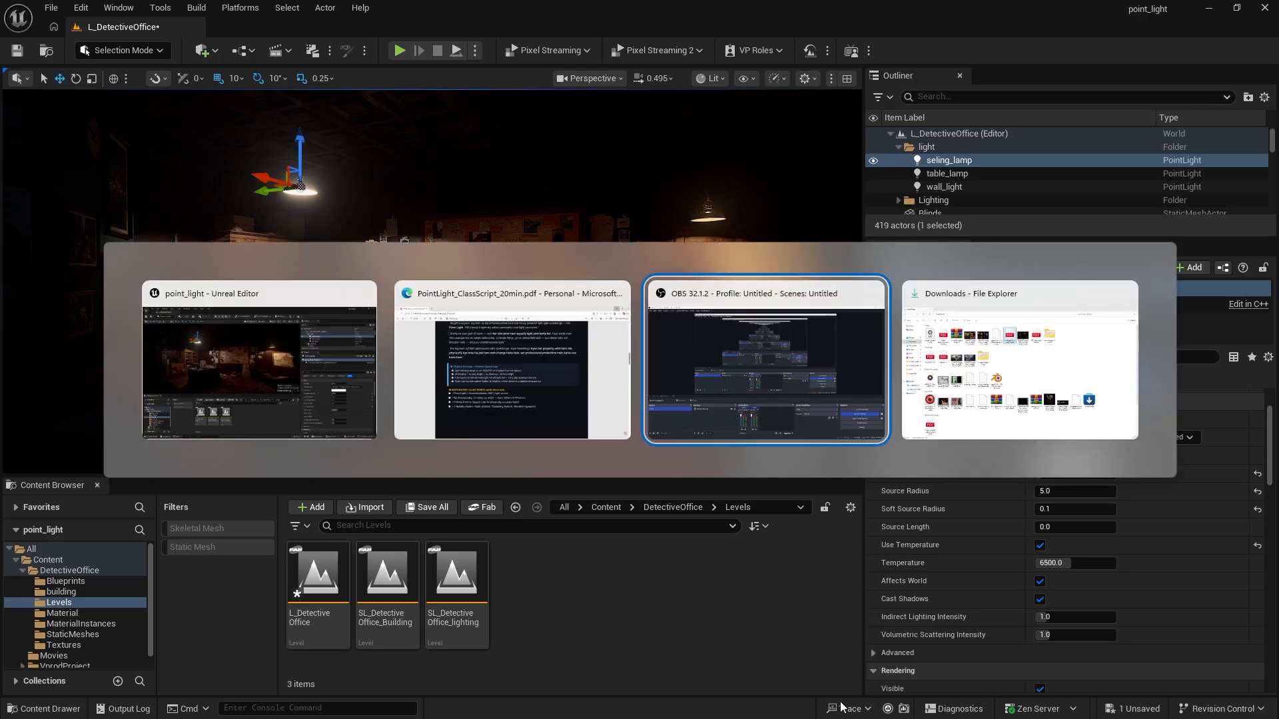